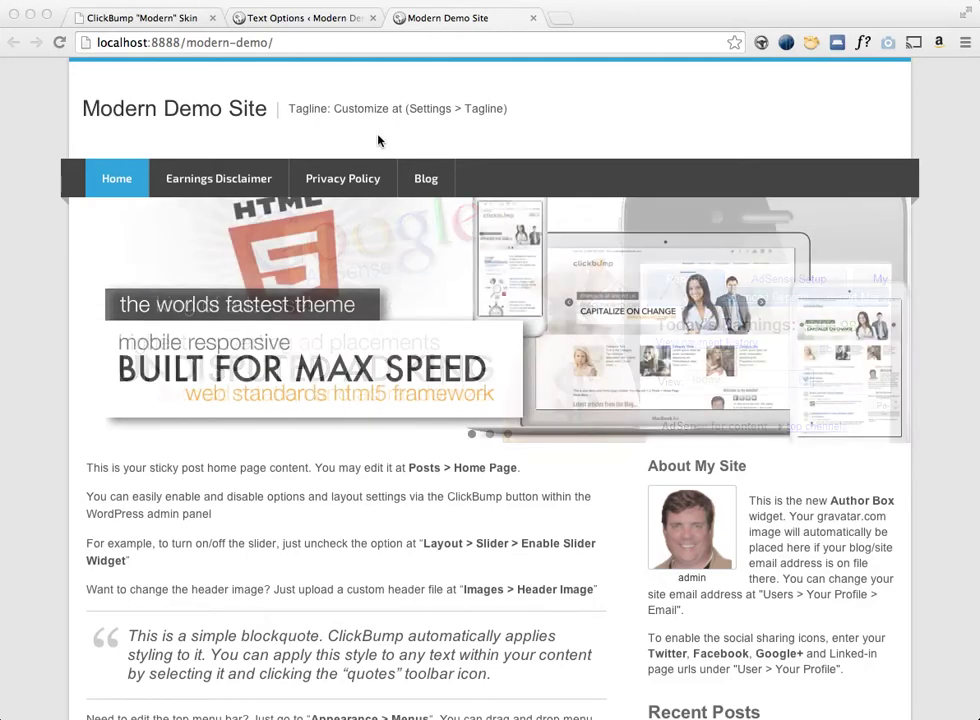
Compare the reference Modern skin's header with the demo site and open the ClickBump Text & Fonts settings.
left_click(137, 20)
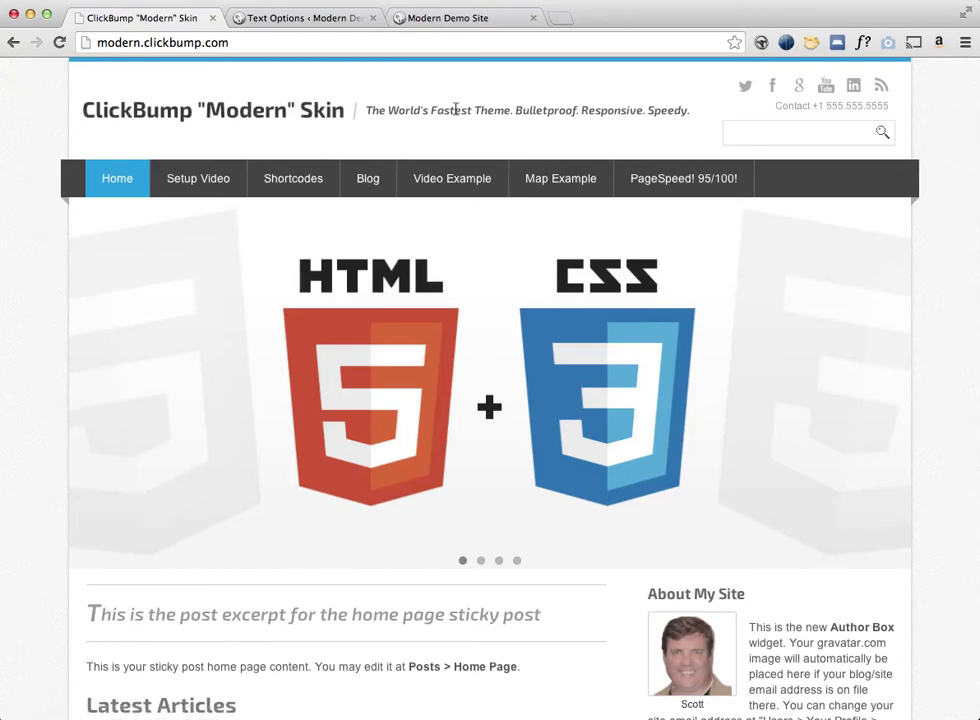
left_click(487, 18)
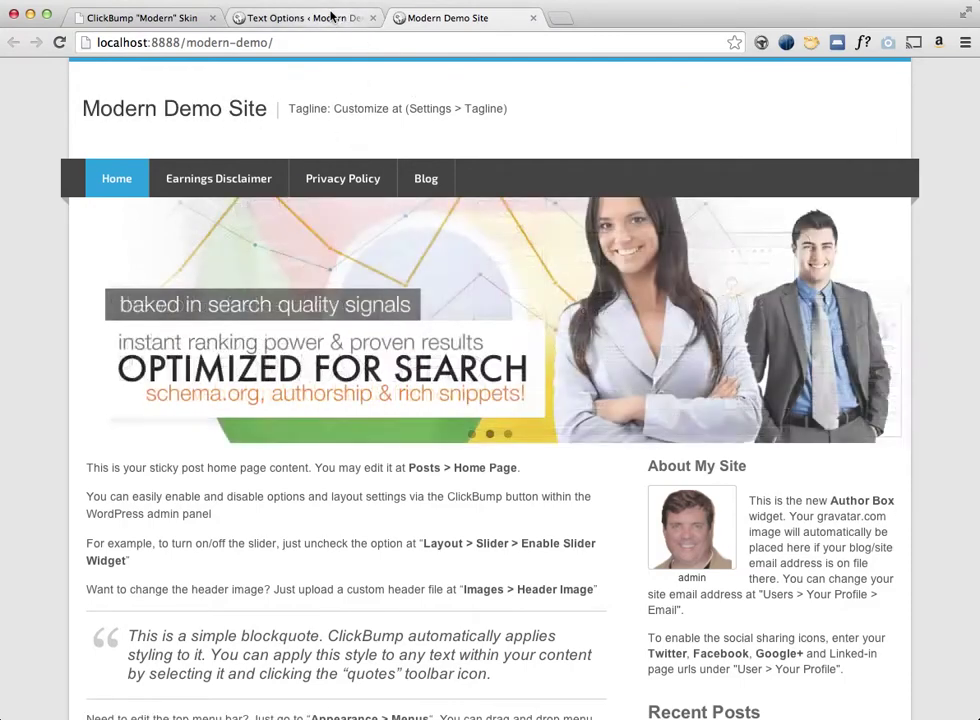
left_click(300, 18)
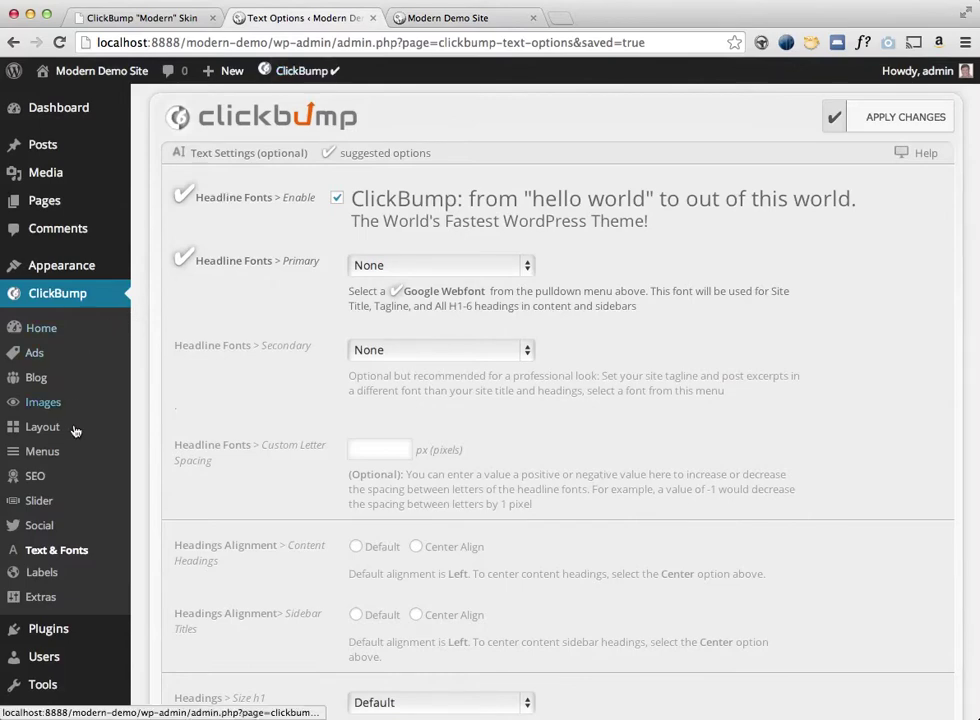
left_click(47, 553)
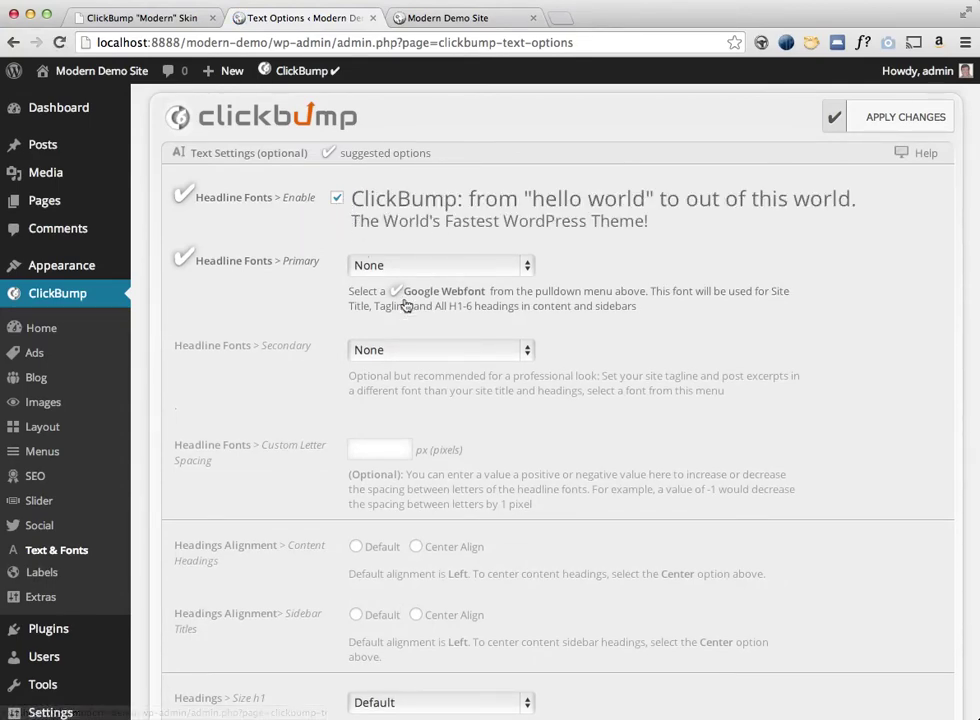
Set the primary headline font to Exo 2 Bold 900 and the secondary to Exo 2 Semi-Bold 600 Italic, and apply the changes.
left_click(470, 266)
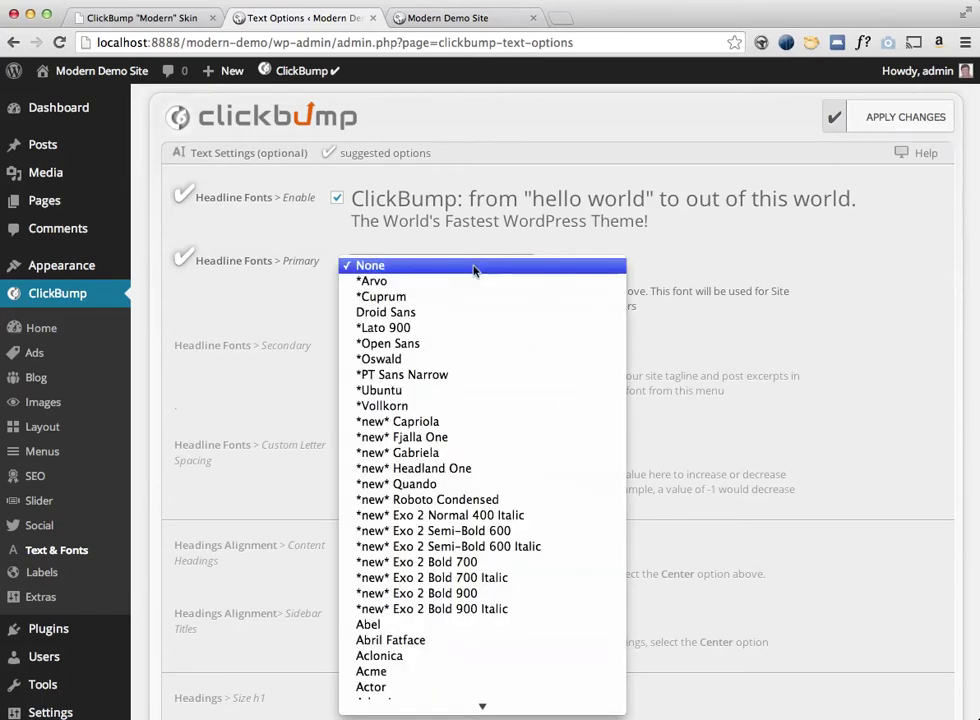
left_click(489, 594)
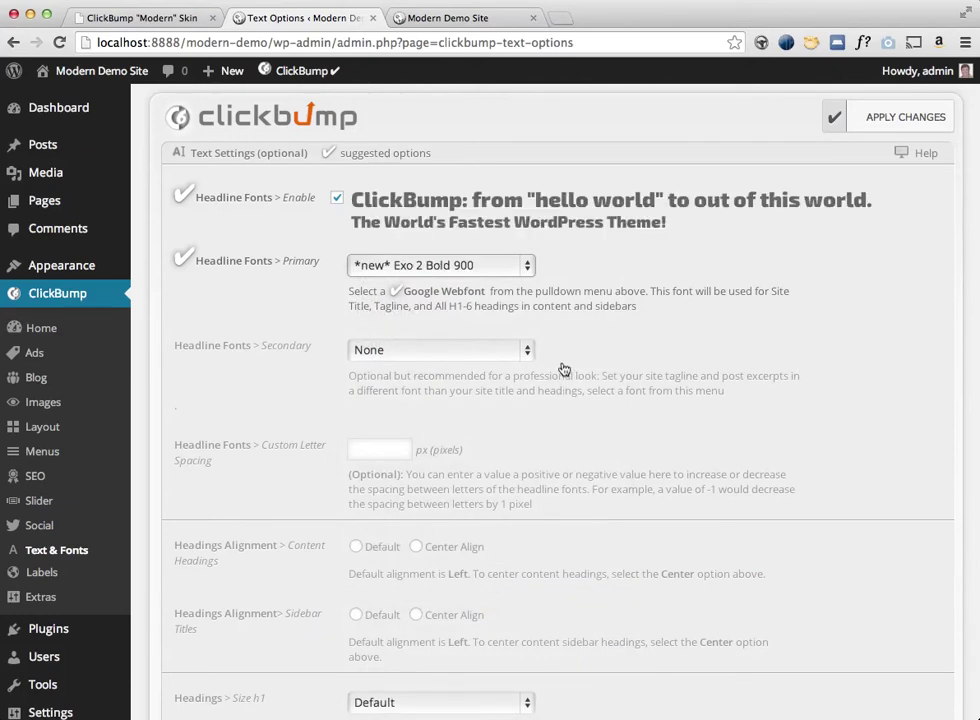
left_click(501, 354)
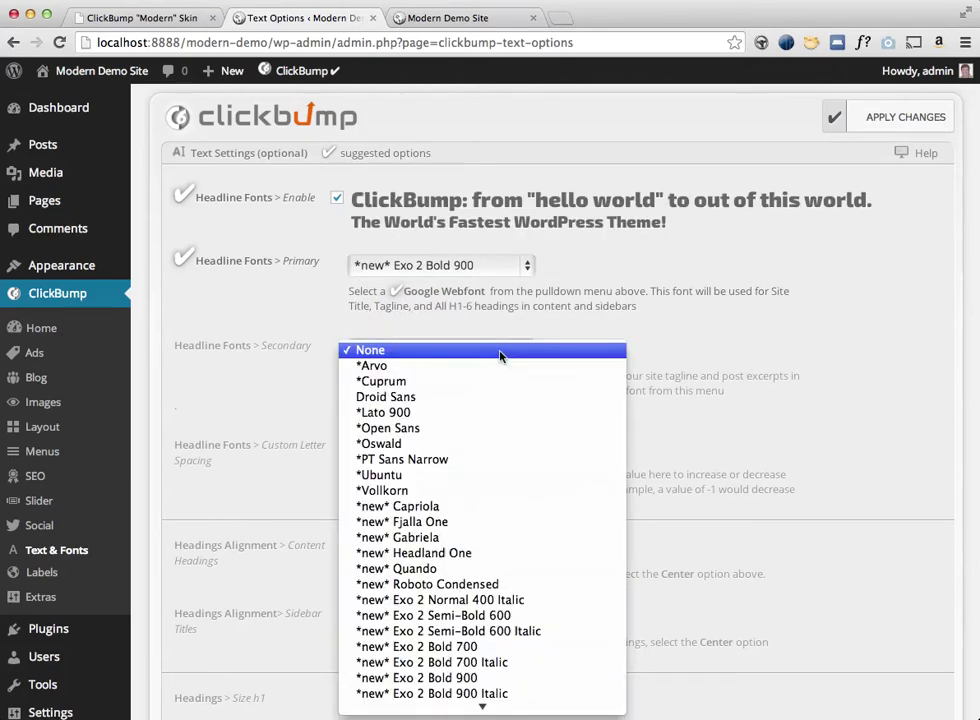
left_click(492, 632)
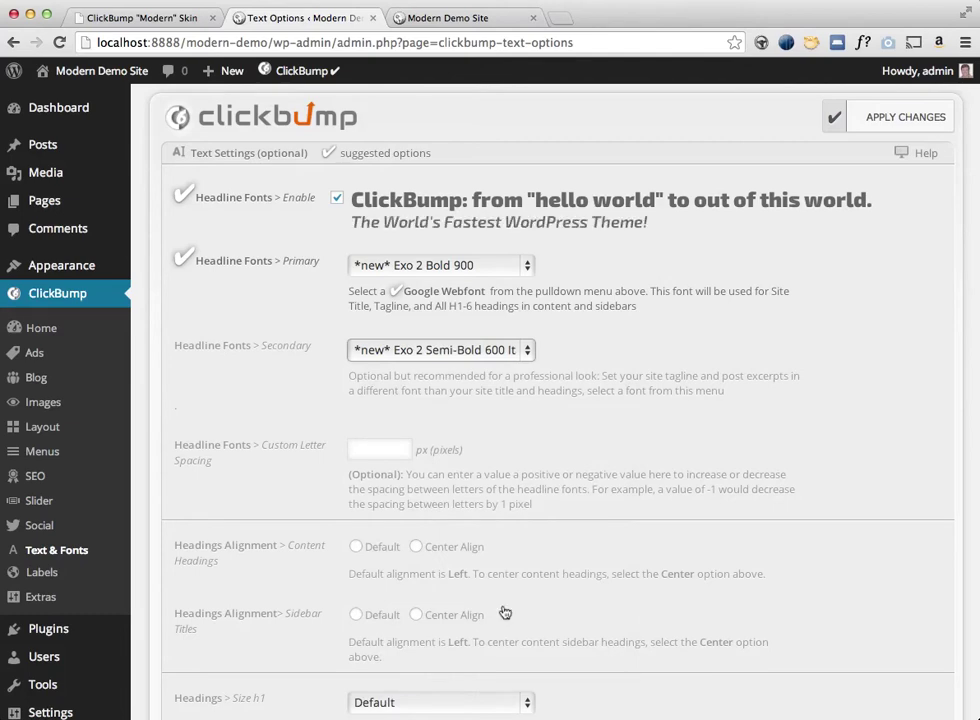
left_click(884, 116)
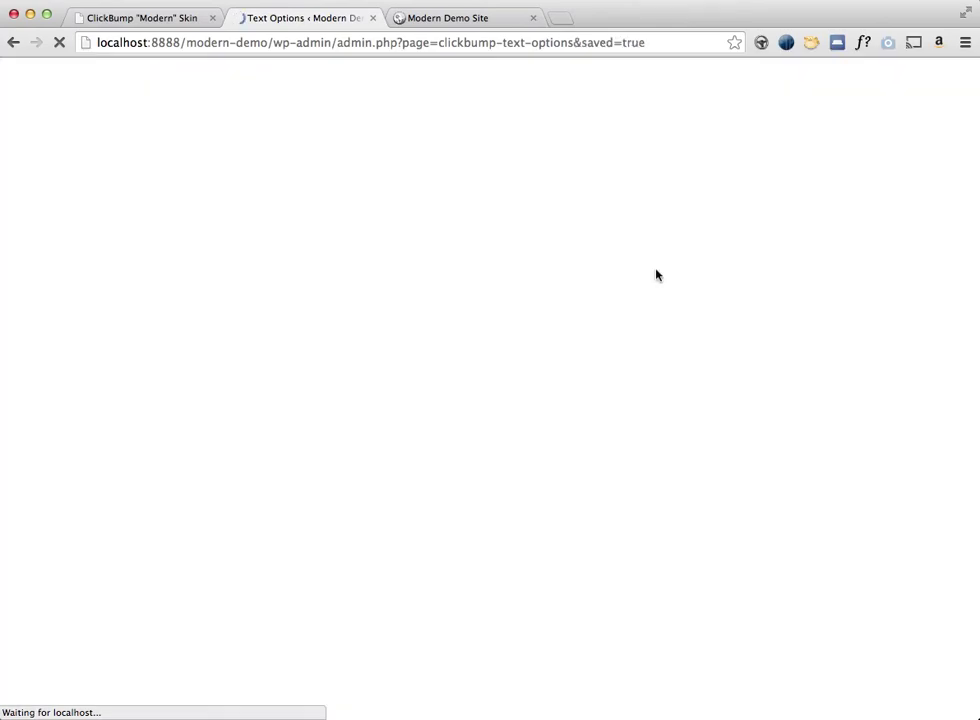
Reload the demo site and compare its header with the contact line and search box on the reference site.
key("ctrl+Tab")
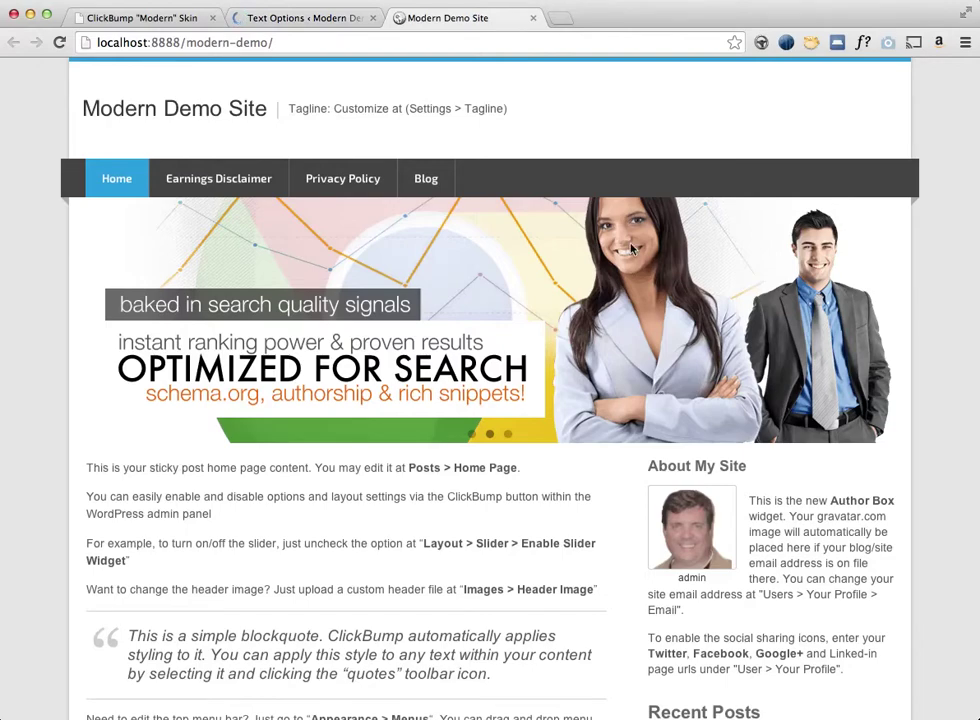
key("super+r")
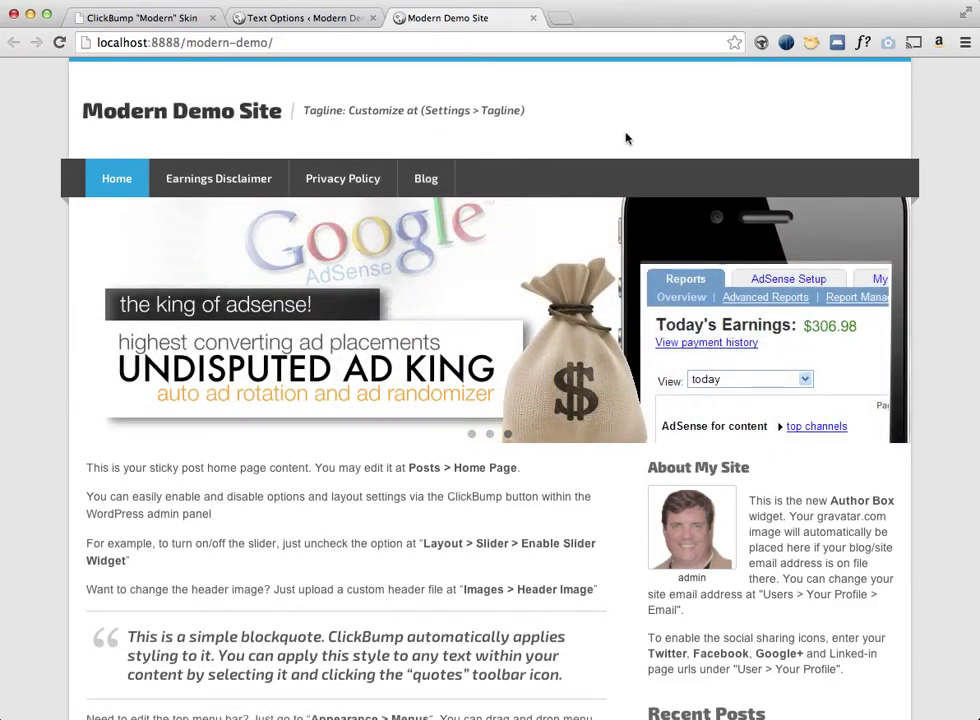
key("ctrl+Tab")
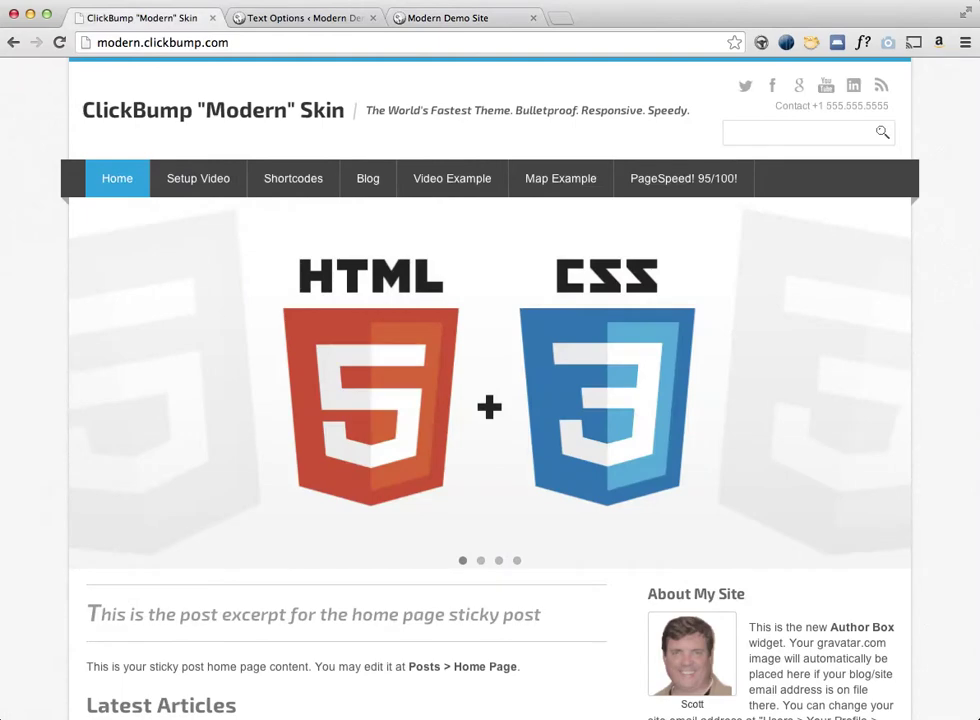
double_click(828, 105)
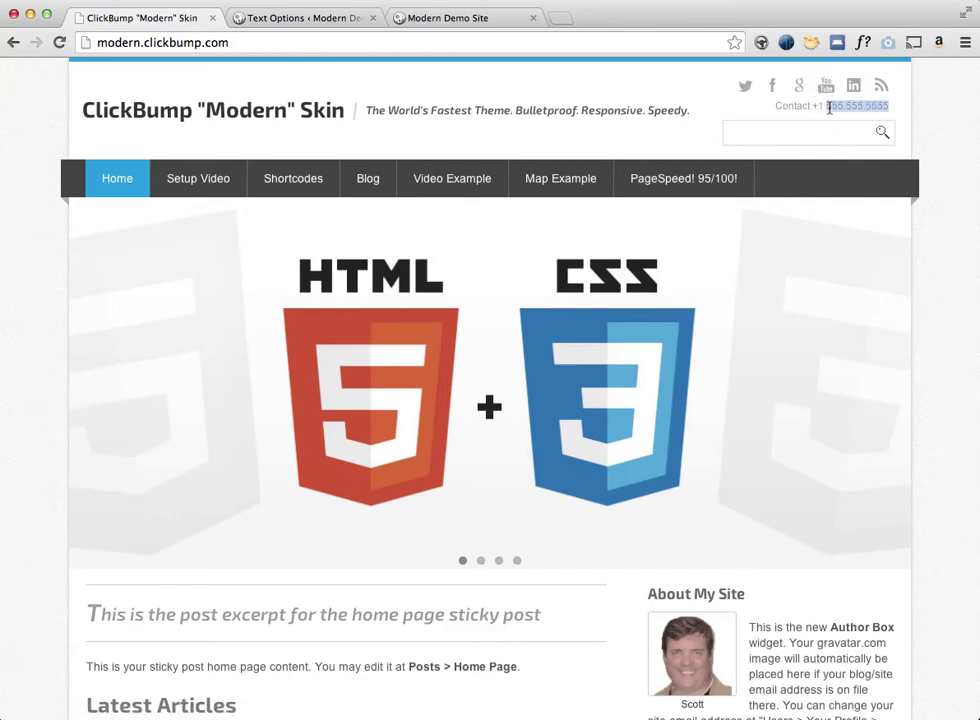
double_click(788, 106)
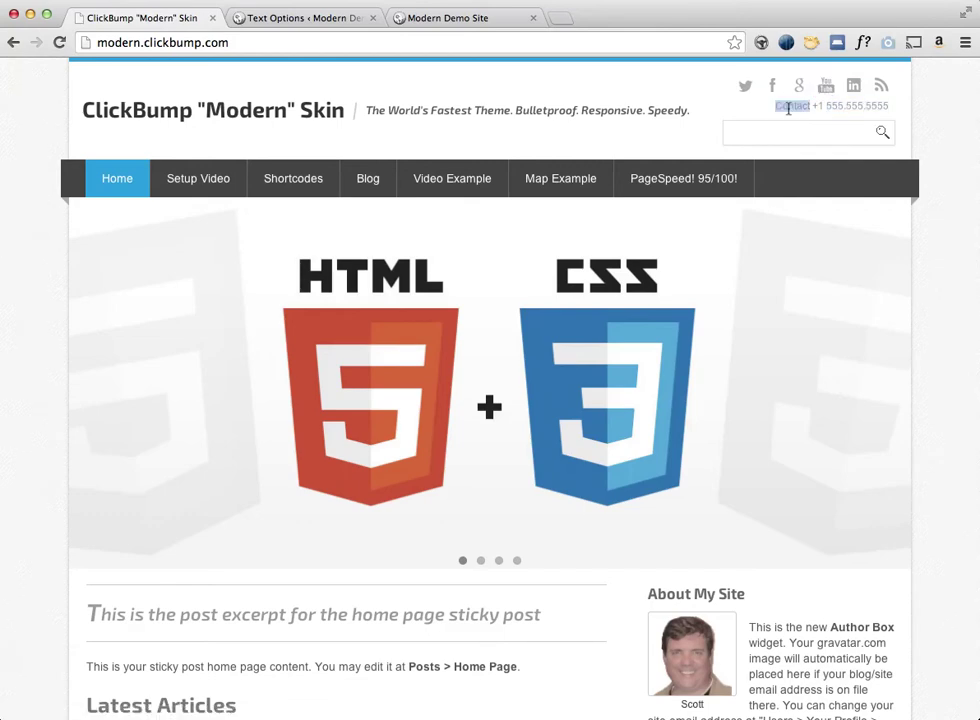
left_click(791, 133)
key("super+3")
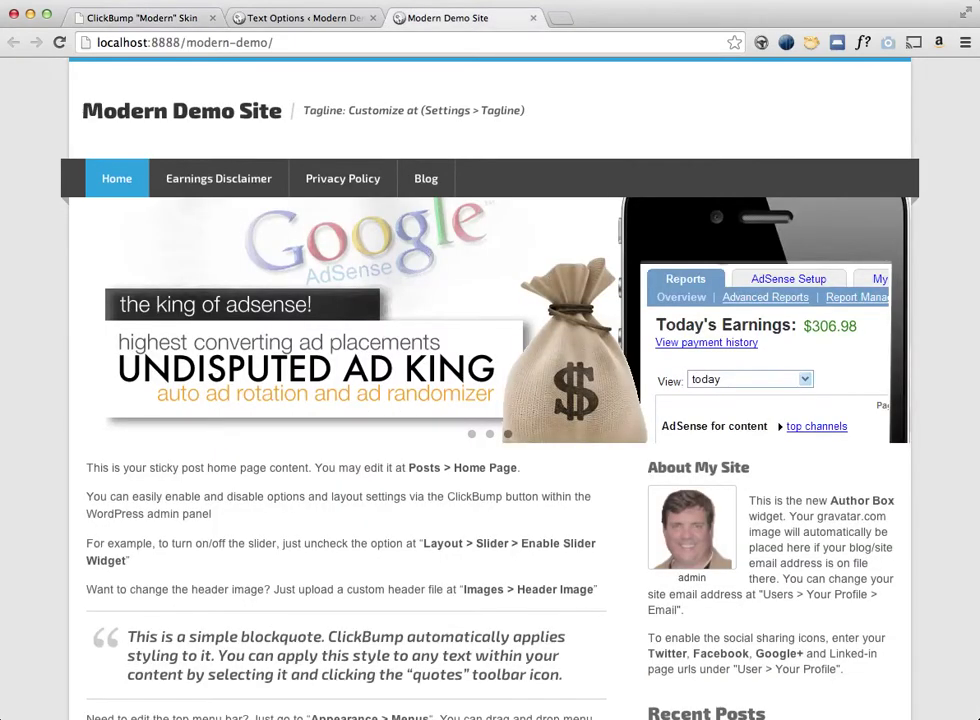
Open the demo site's Widgets settings, collapse the Sidebar area and expand the Above Header area.
key("super+2")
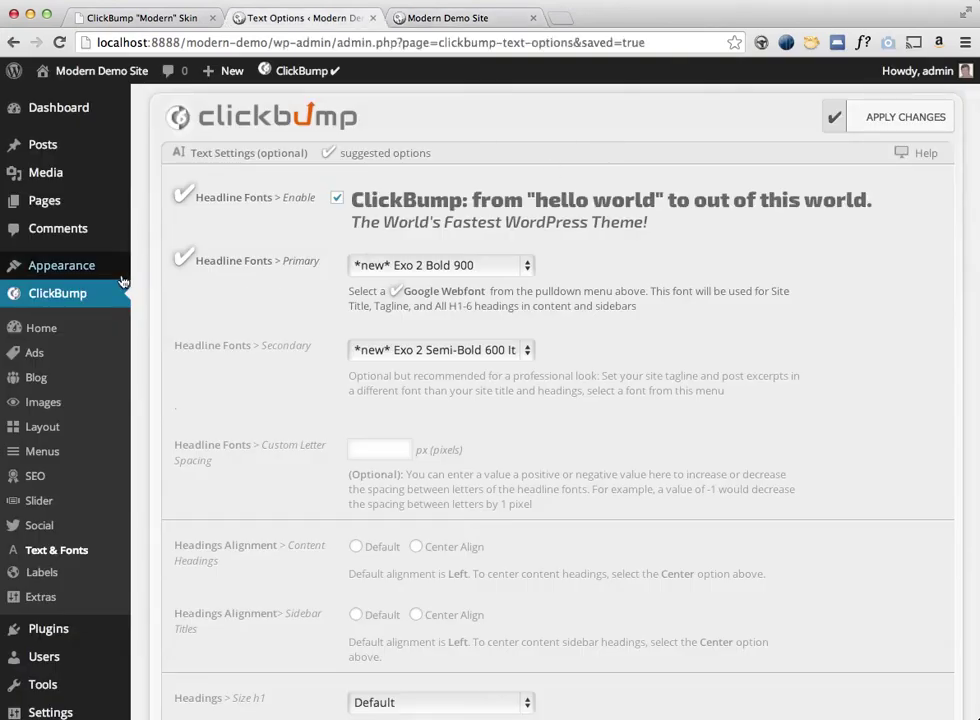
mouse_move(98, 268)
left_click(151, 316)
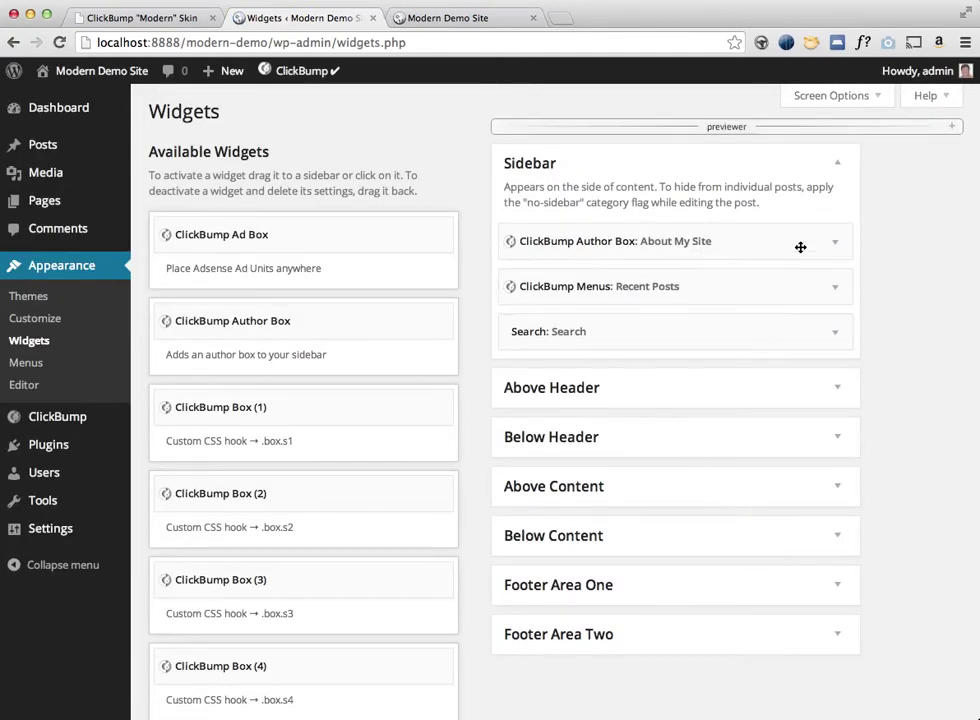
left_click(847, 174)
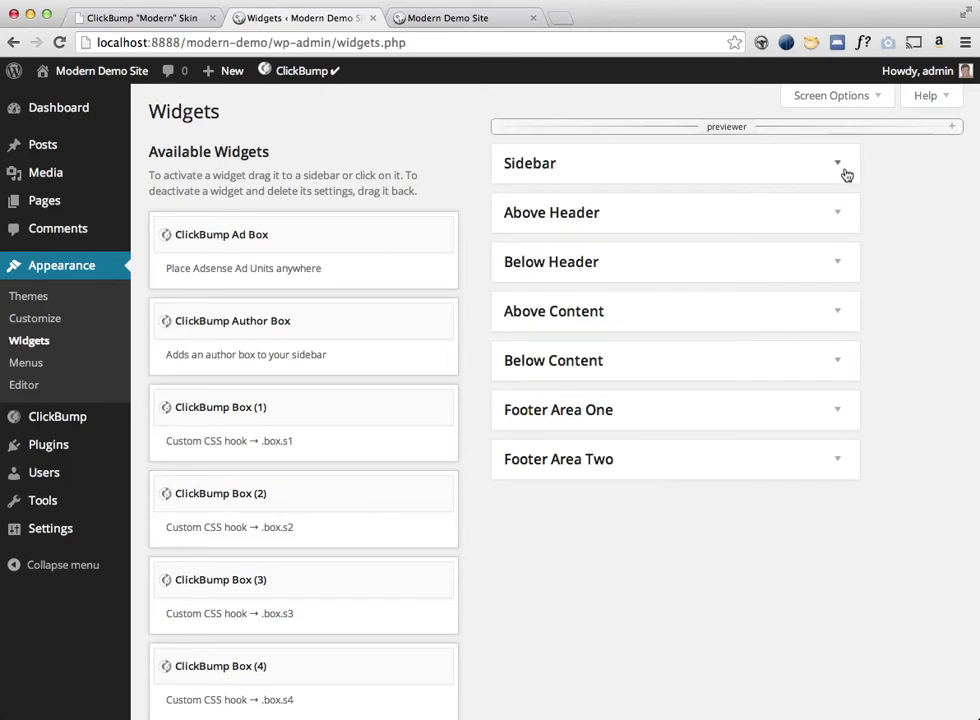
left_click(840, 210)
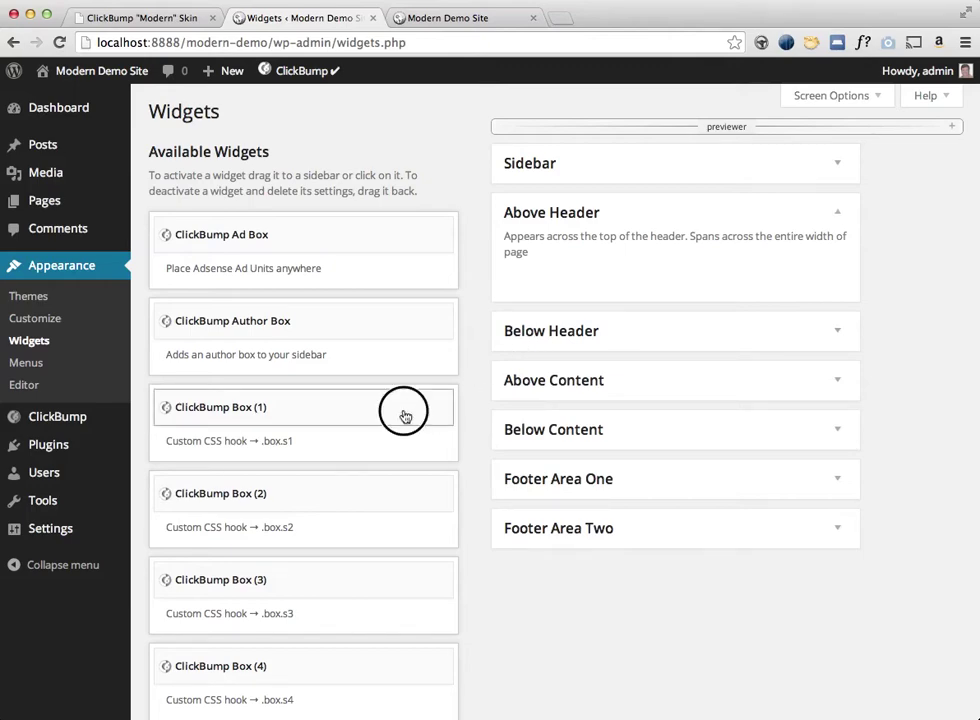
Add a ClickBump Box (1) widget to the Above Header area with the contact phone number as its text, and save it.
left_click_drag(402, 413, 772, 279)
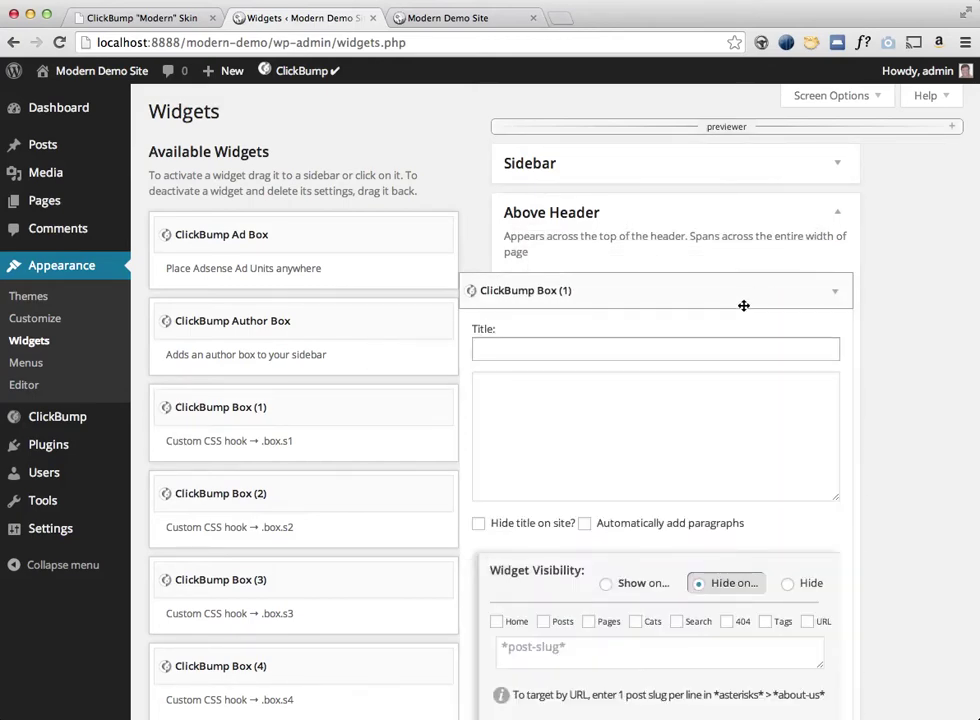
left_click(675, 397)
type("C")
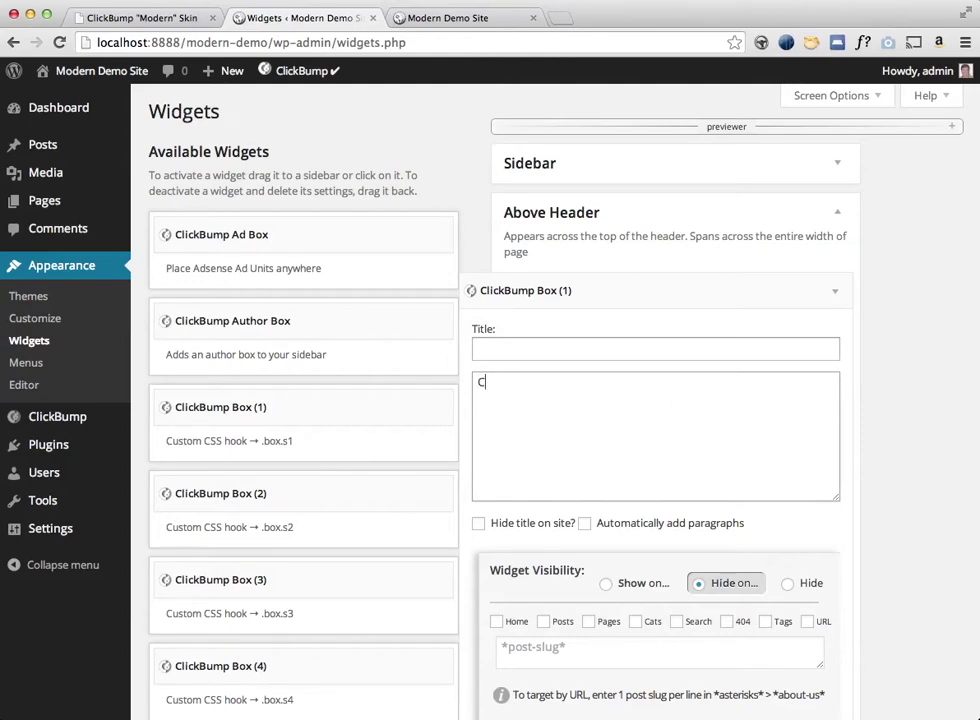
type("ontact +1 555.555.5555")
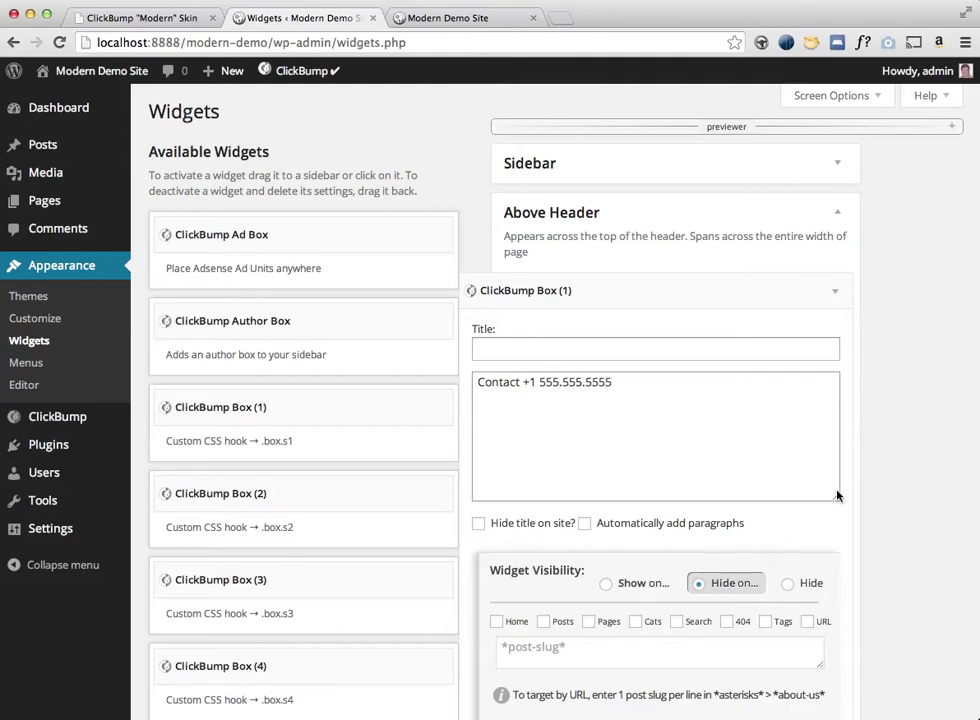
scroll(805, 560, "down", 3)
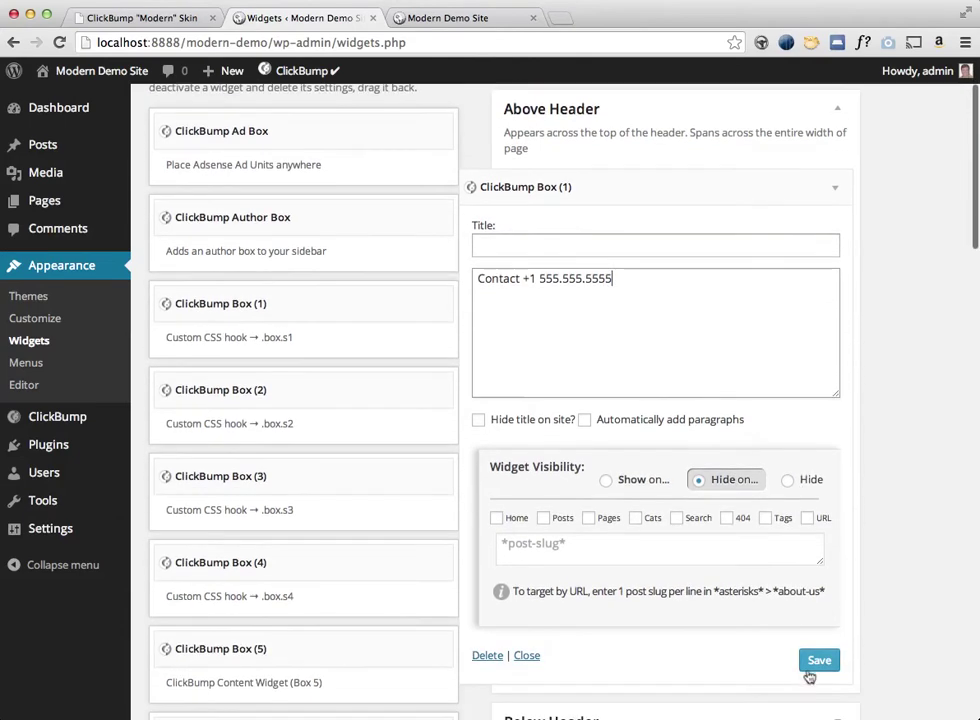
left_click(812, 668)
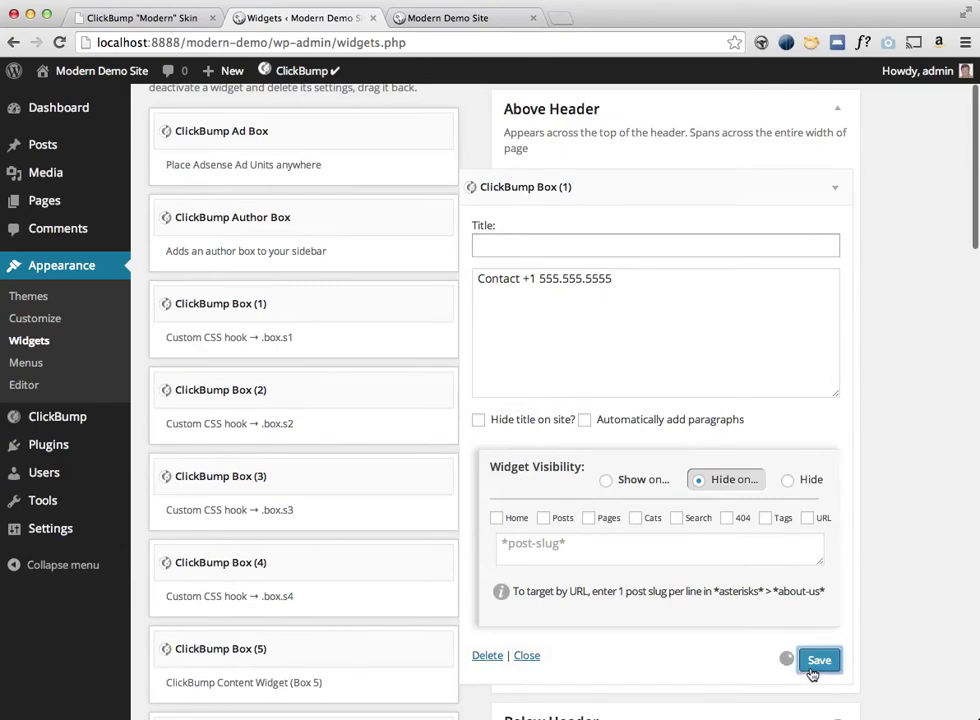
left_click(843, 197)
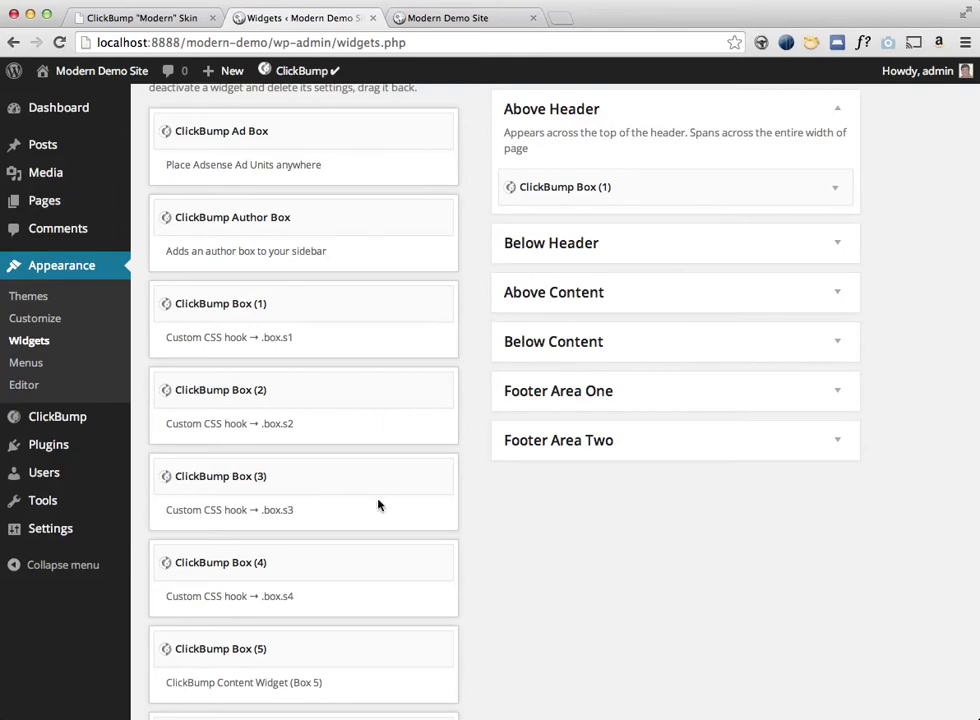
Add the ClickBump Social widget to the Above Header area, above the ClickBump Box (1) widget.
scroll(394, 582, "down", 5)
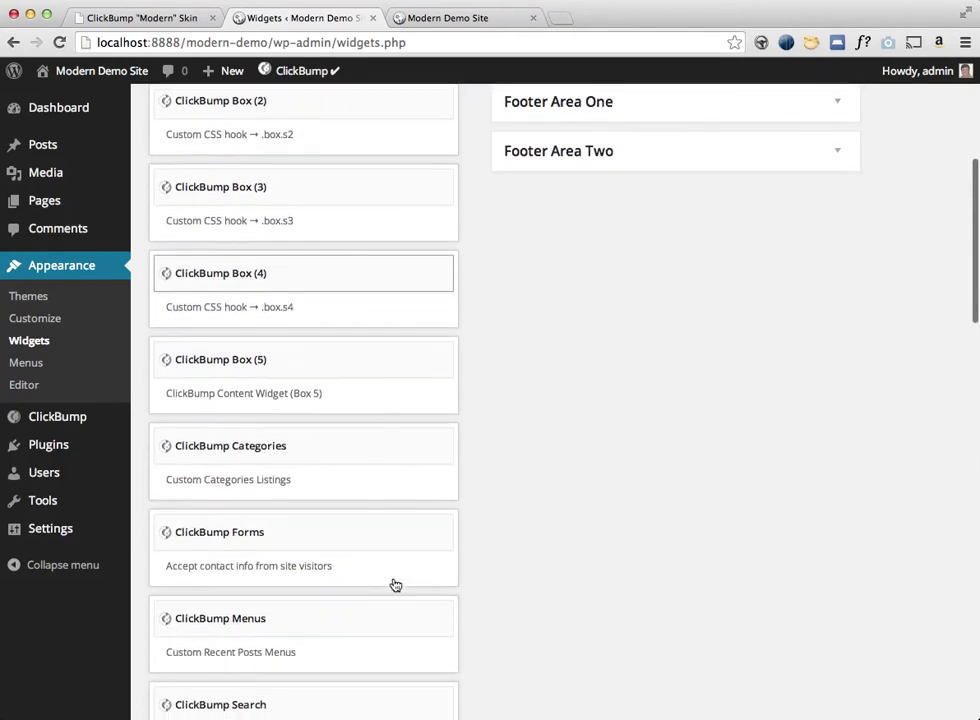
scroll(395, 585, "down", 8)
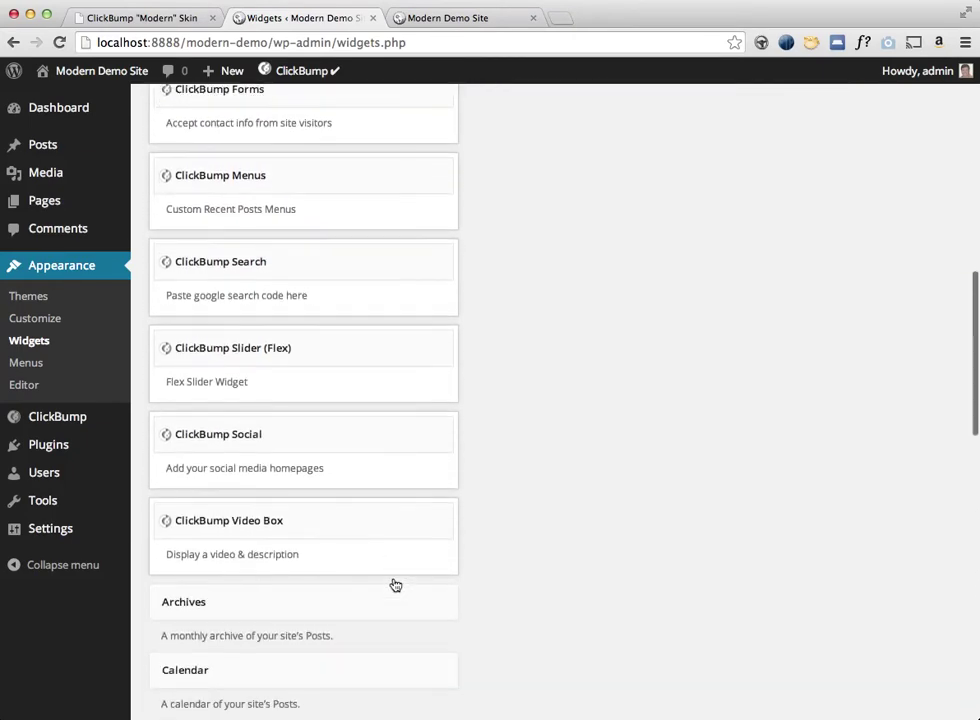
left_click(389, 424)
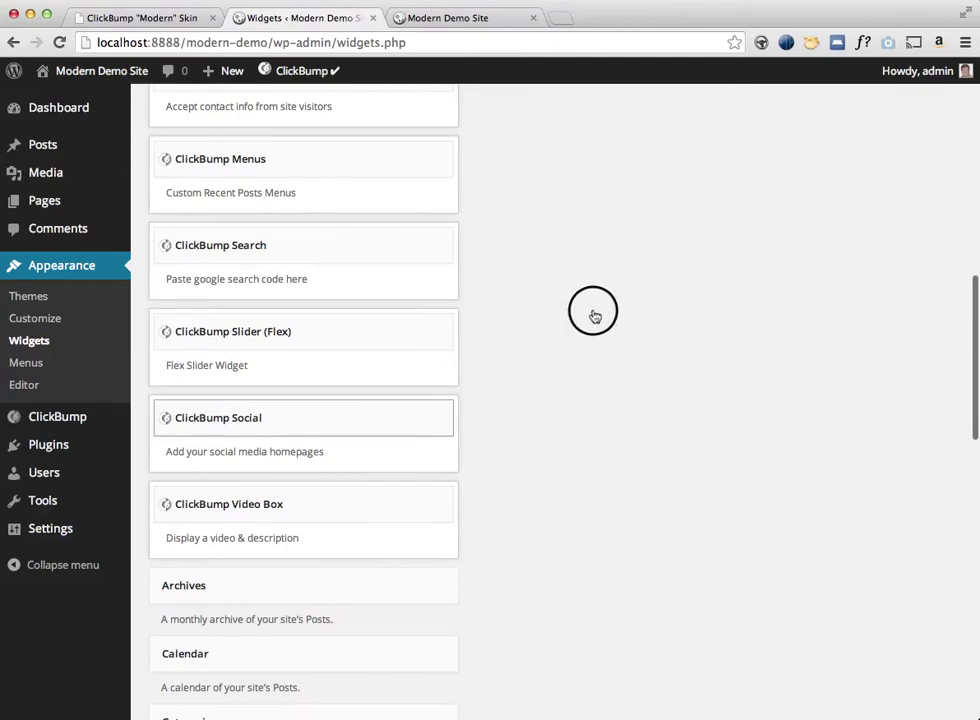
left_click_drag(593, 315, 784, 214)
left_click(633, 334)
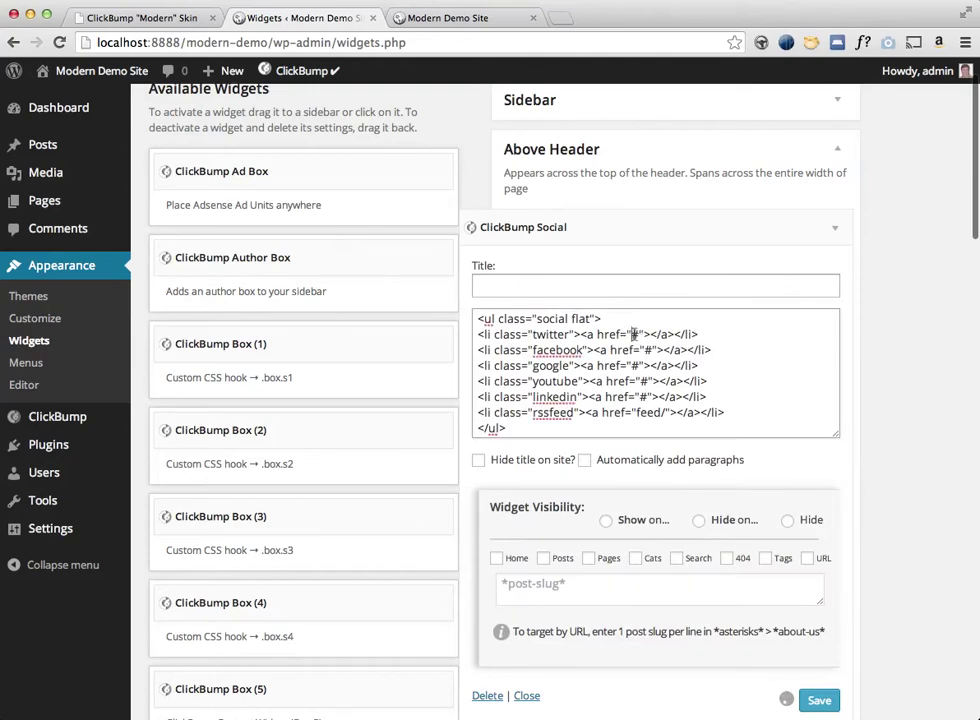
double_click(634, 334)
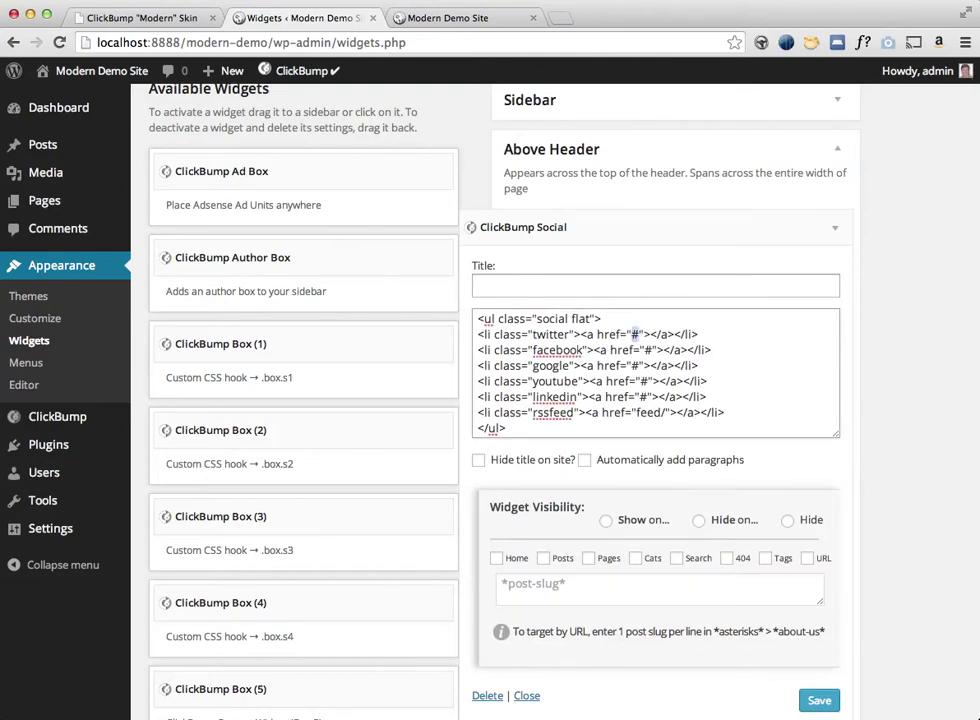
type("http:")
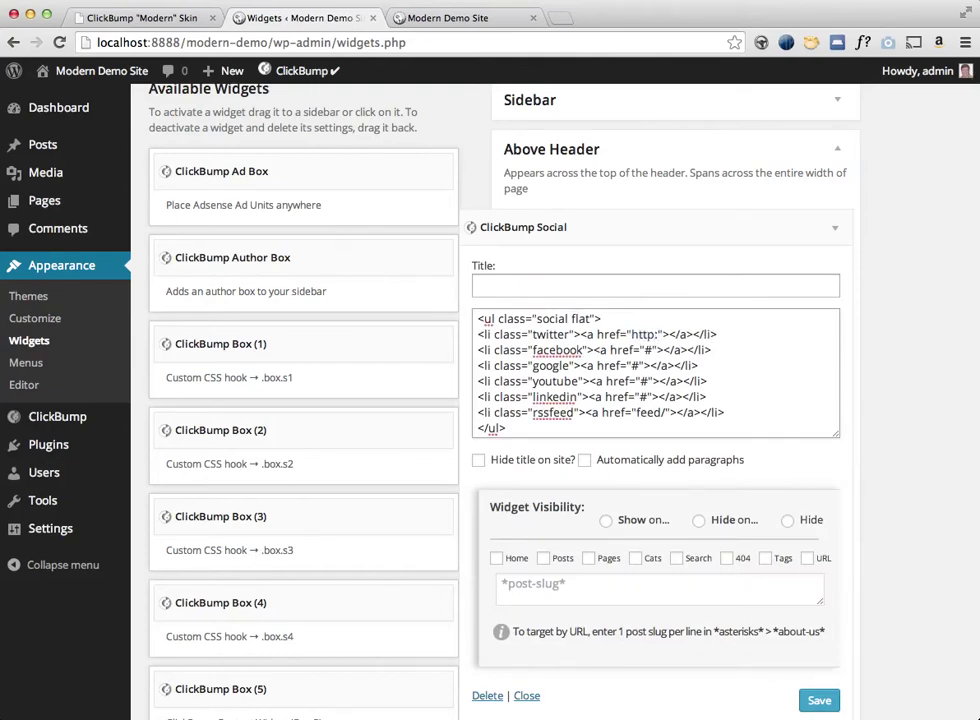
type("//")
type("twi")
type("tter.com")
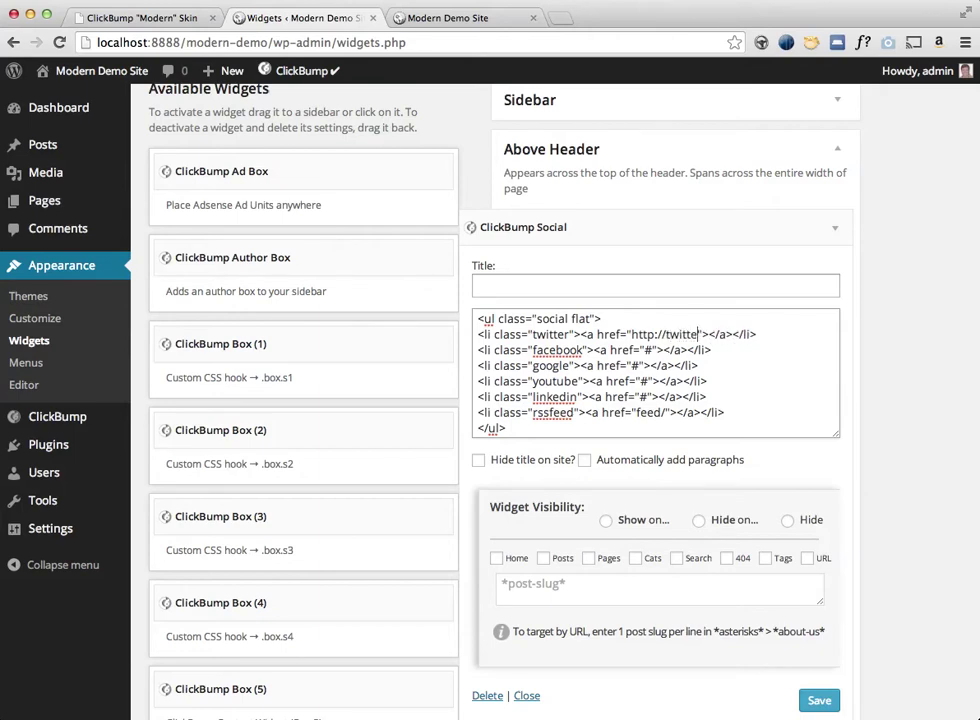
type("/clickbump")
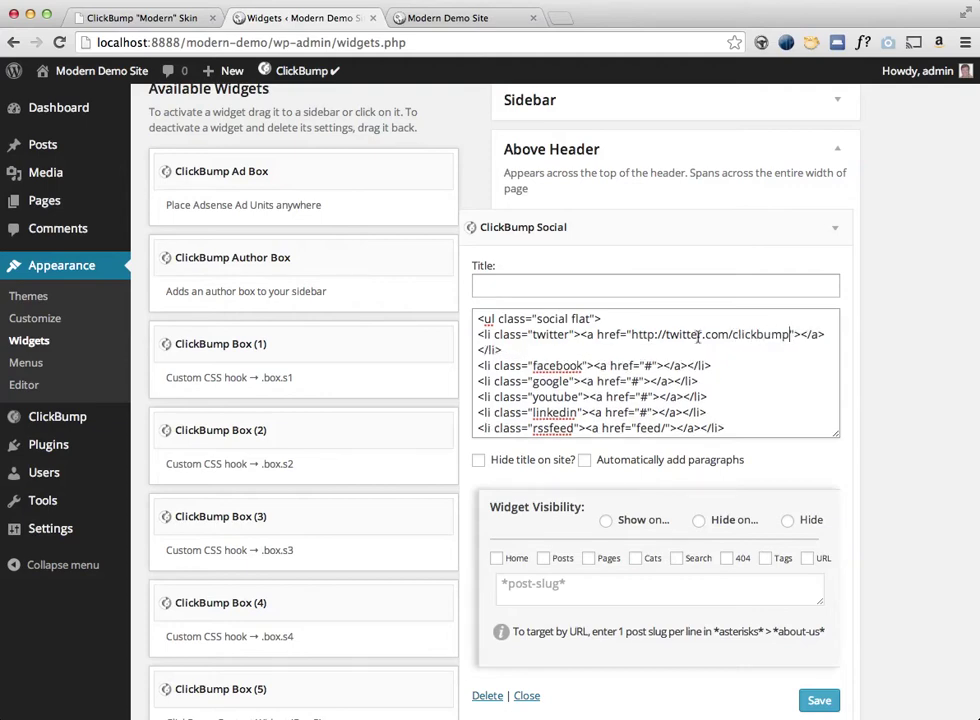
left_click(820, 700)
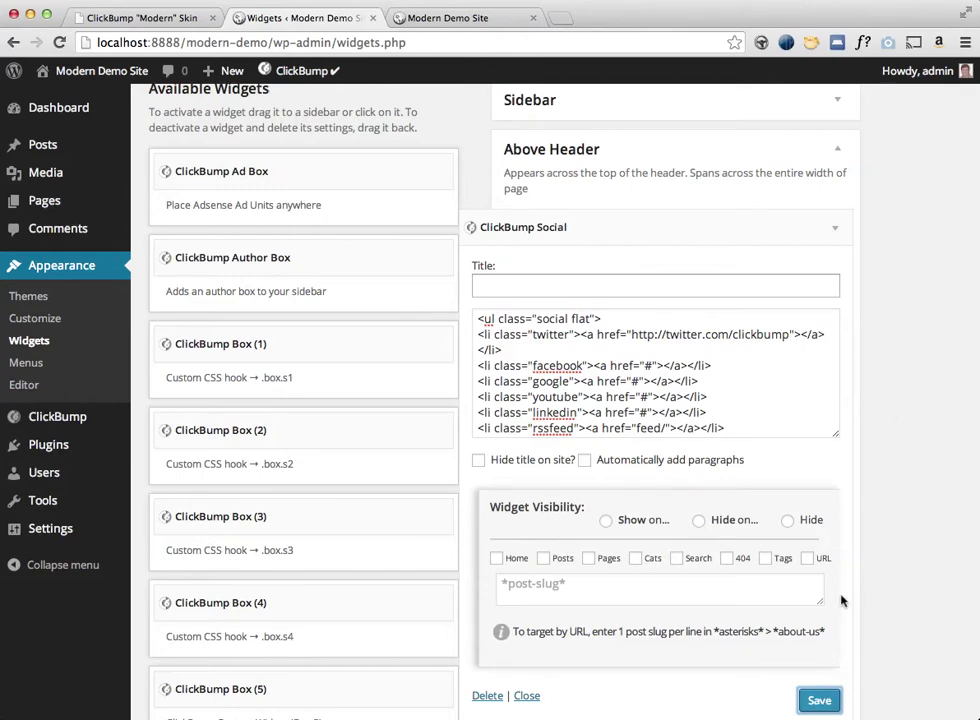
left_click(820, 701)
key("ctrl+Tab")
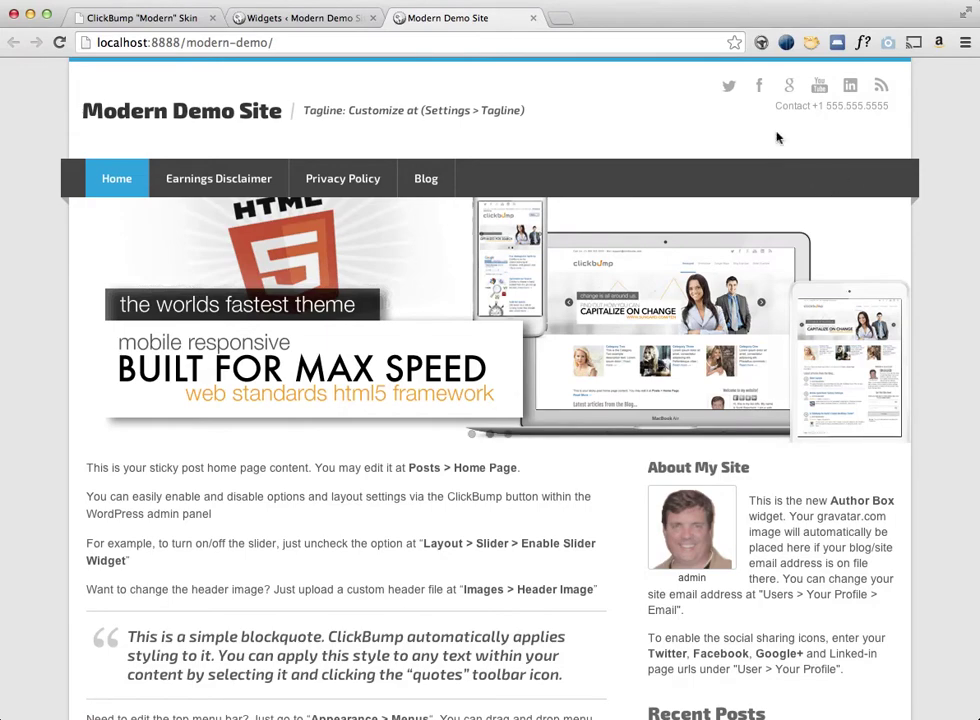
Add the Search widget to the Above Header area below ClickBump Box (1), save it and collapse its settings.
left_click(320, 18)
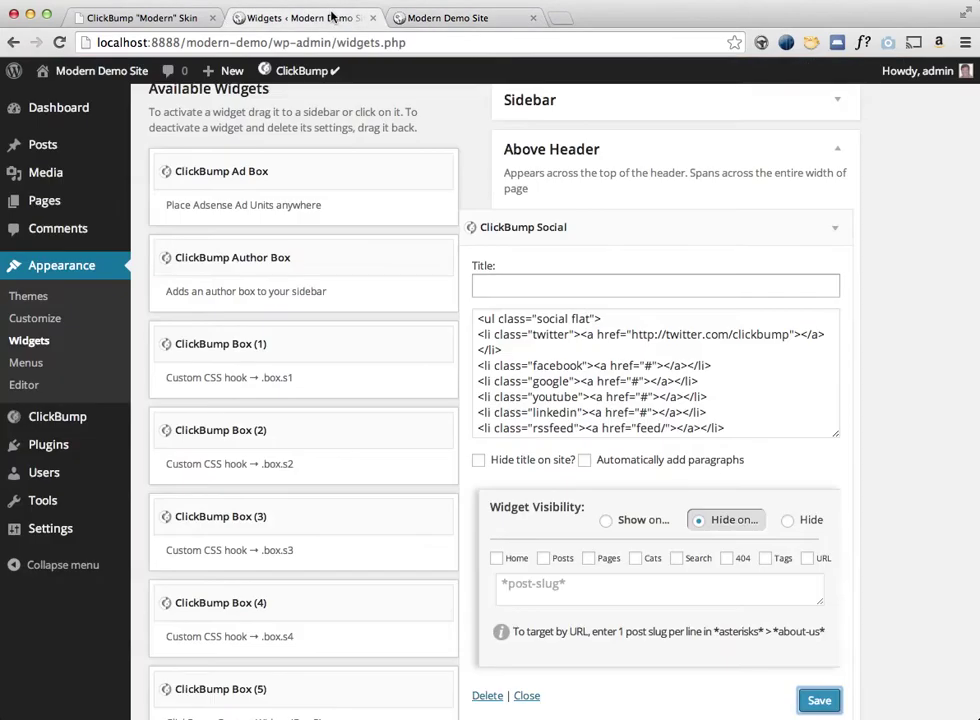
scroll(375, 348, "down", 4)
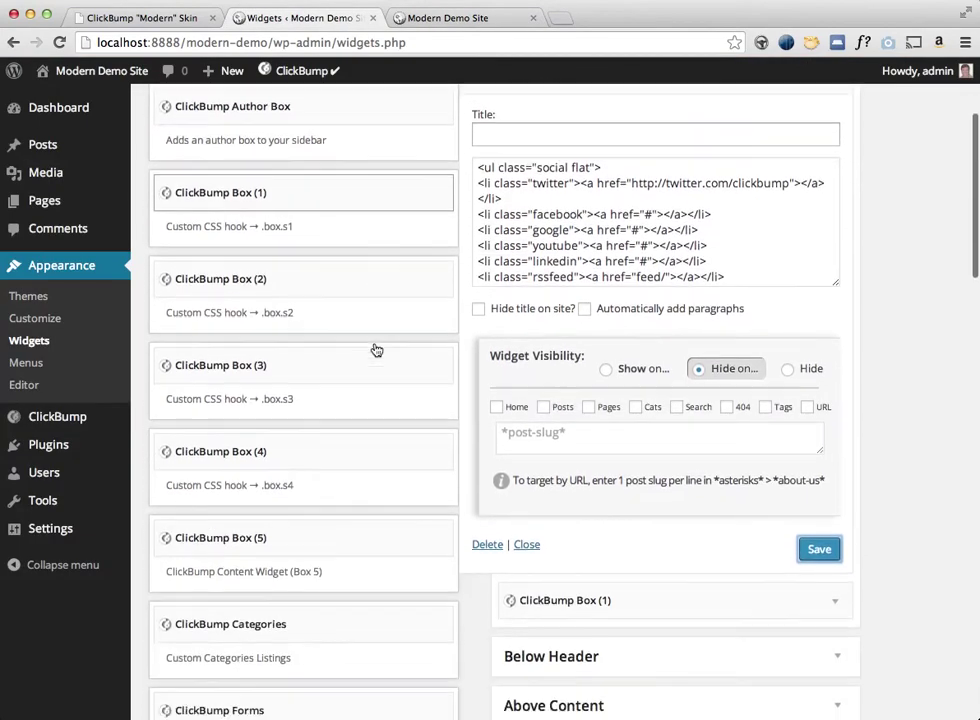
scroll(375, 348, "down", 15)
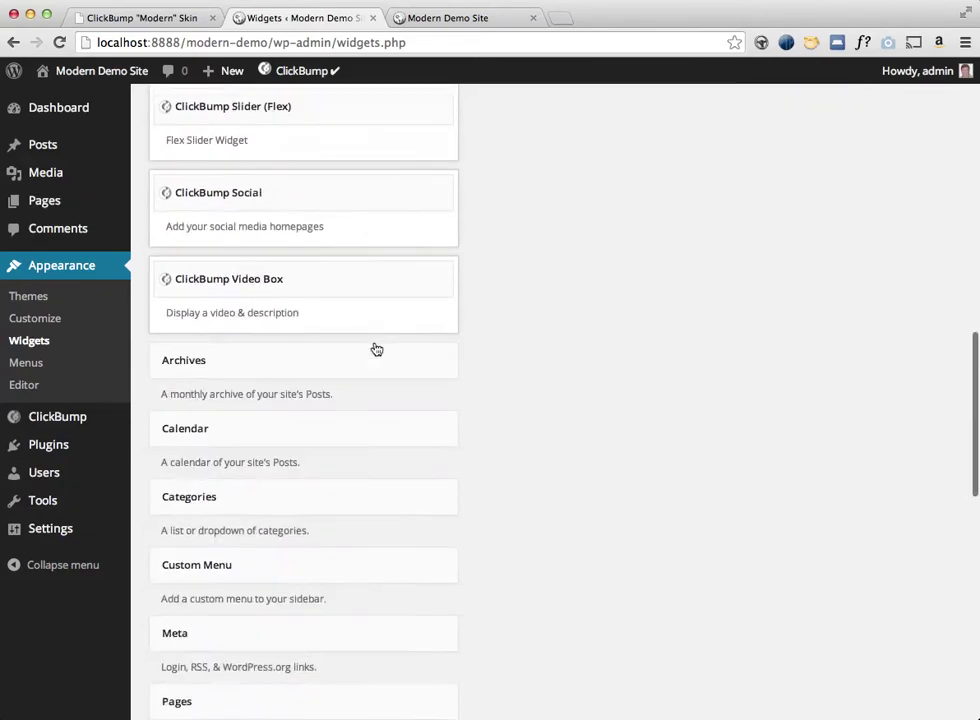
scroll(375, 348, "up", 5)
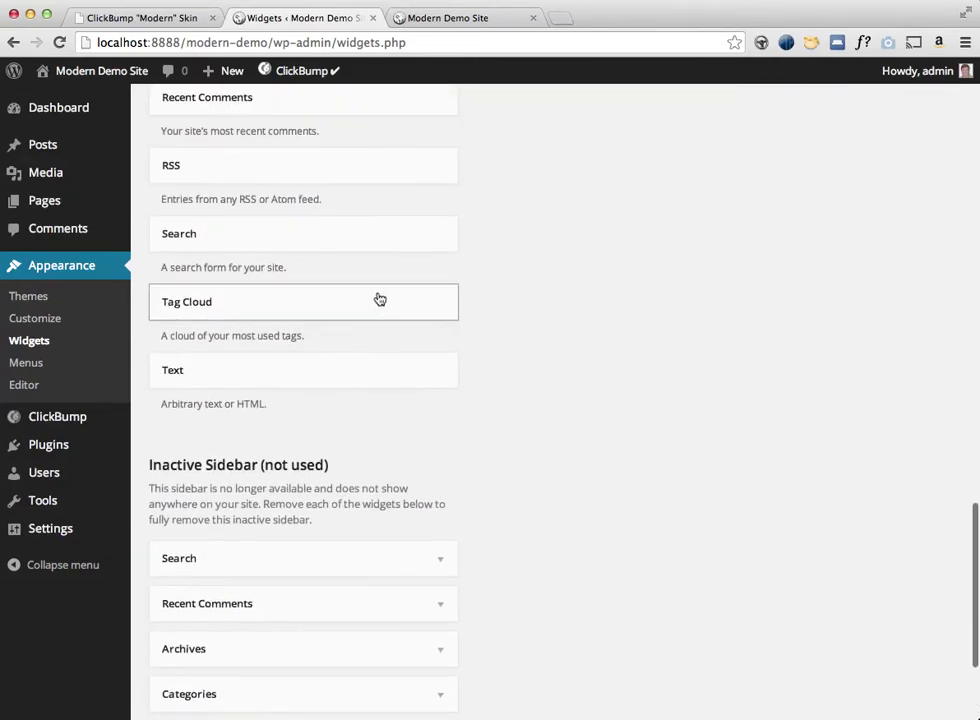
left_click_drag(393, 248, 744, 374)
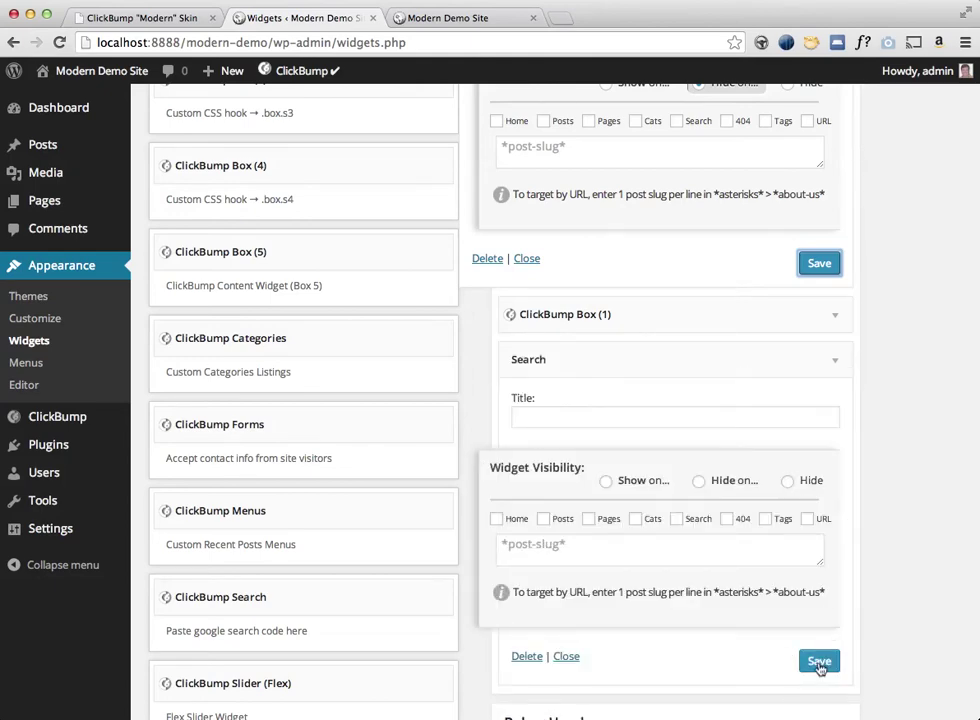
left_click(821, 665)
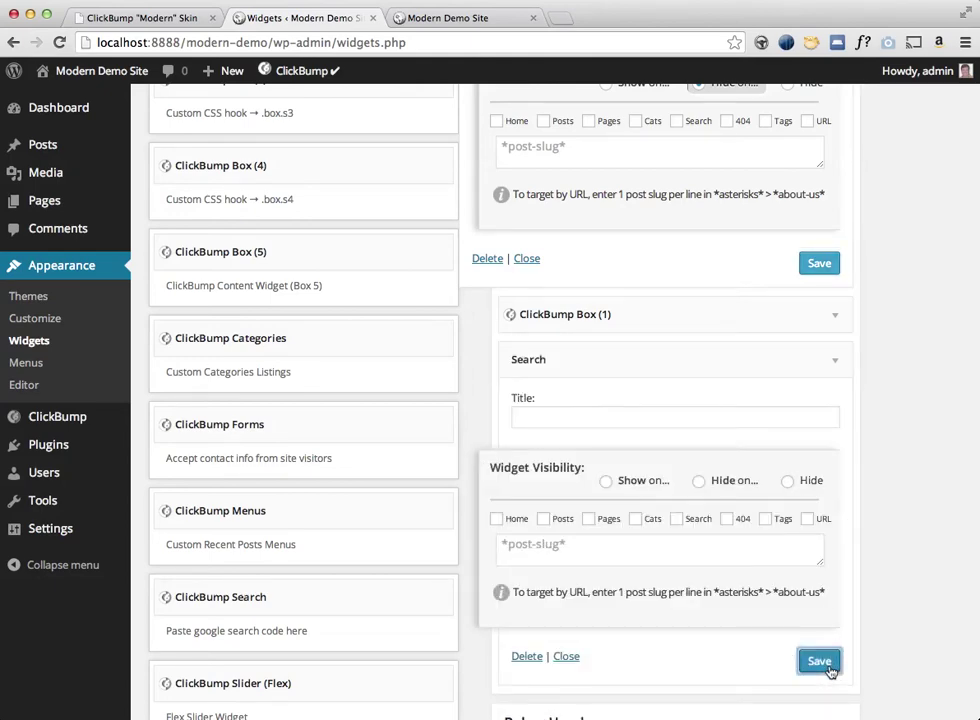
left_click(840, 365)
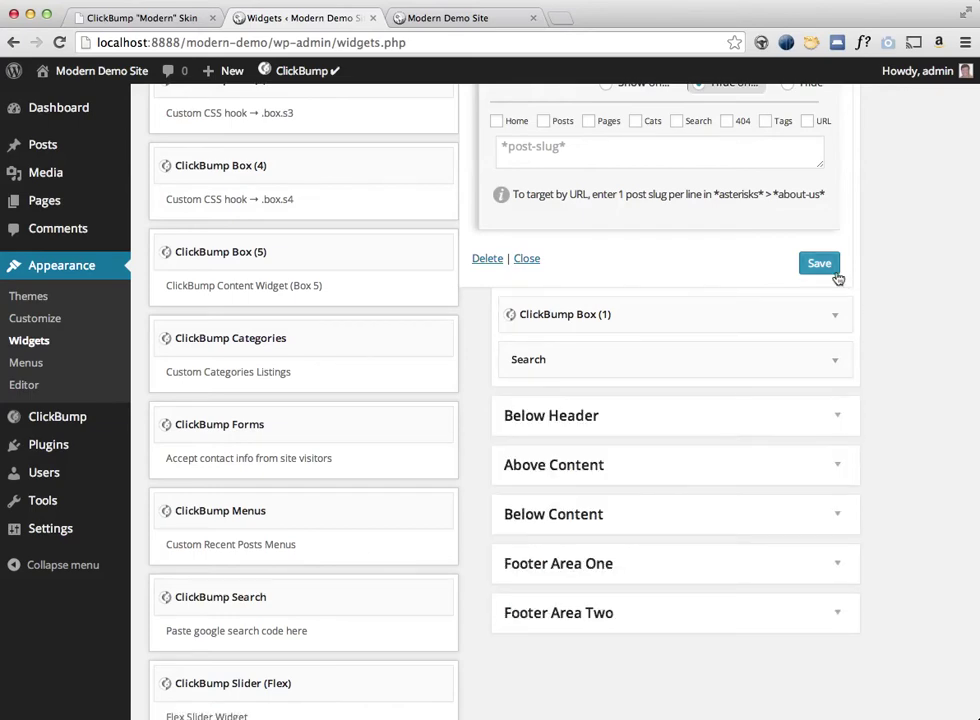
Collapse the ClickBump Social widget's settings and reload the demo site to view the header with the search box.
scroll(798, 372, "up", 2)
scroll(797, 375, "up", 5)
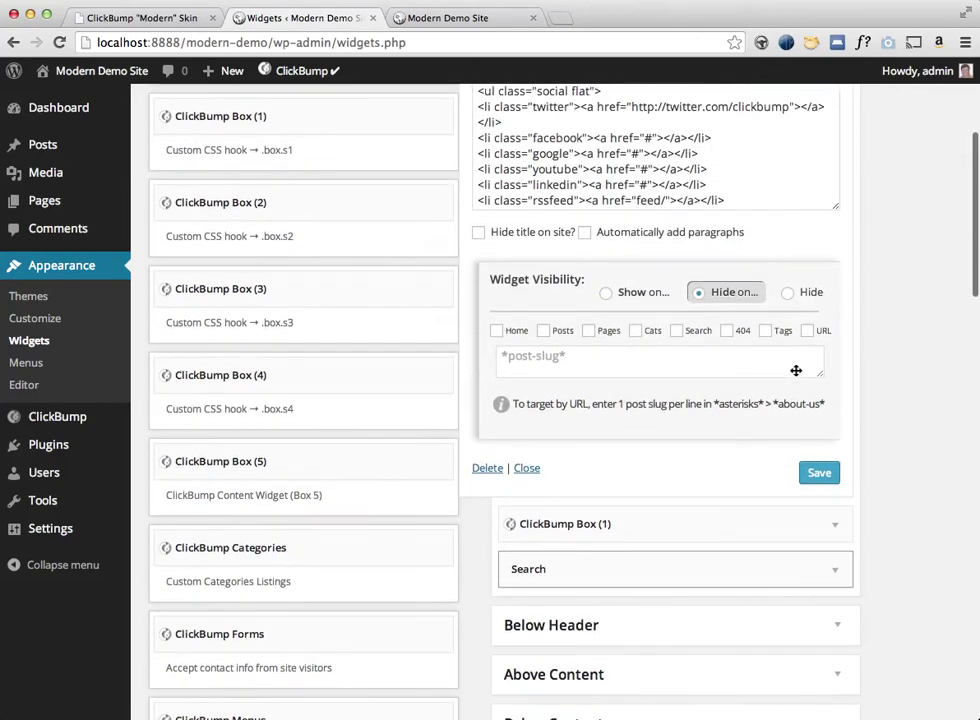
scroll(831, 244, "up", 3)
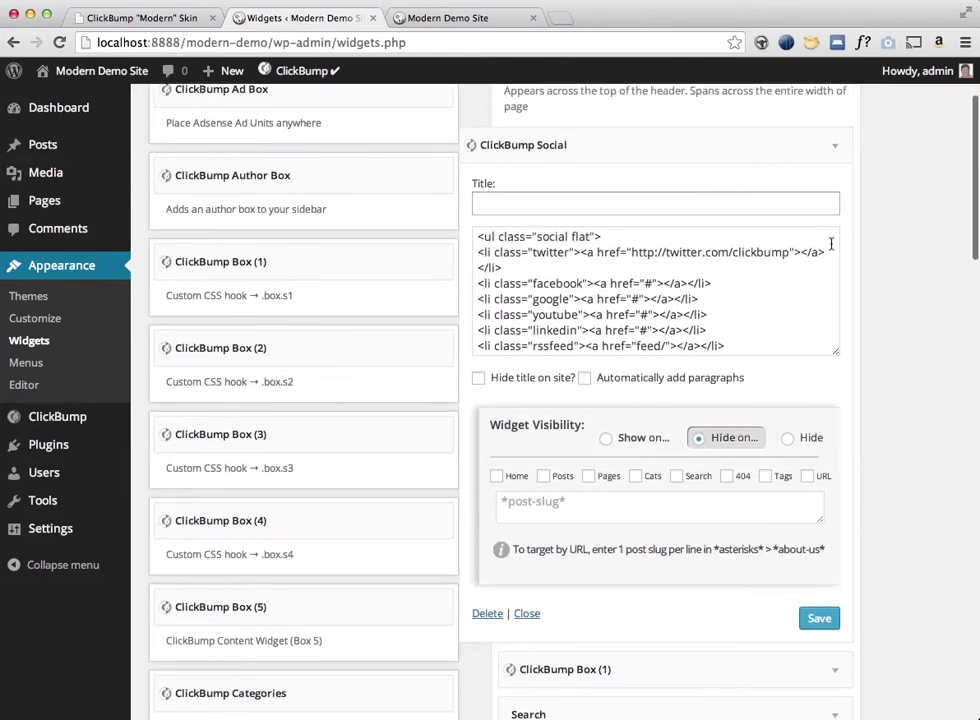
left_click(838, 180)
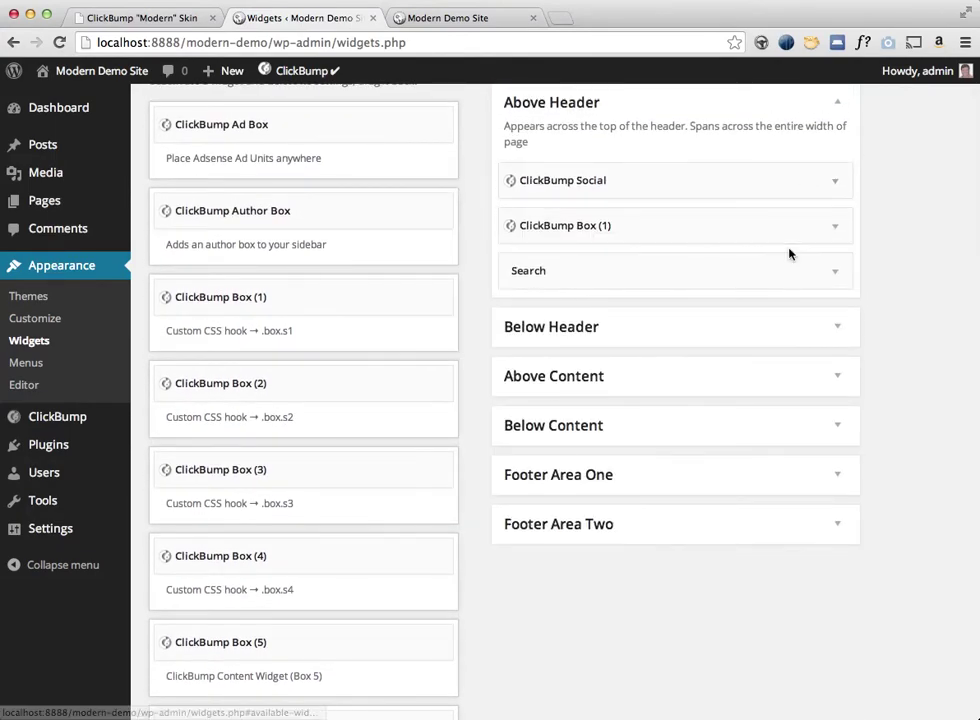
scroll(790, 252, "up", 3)
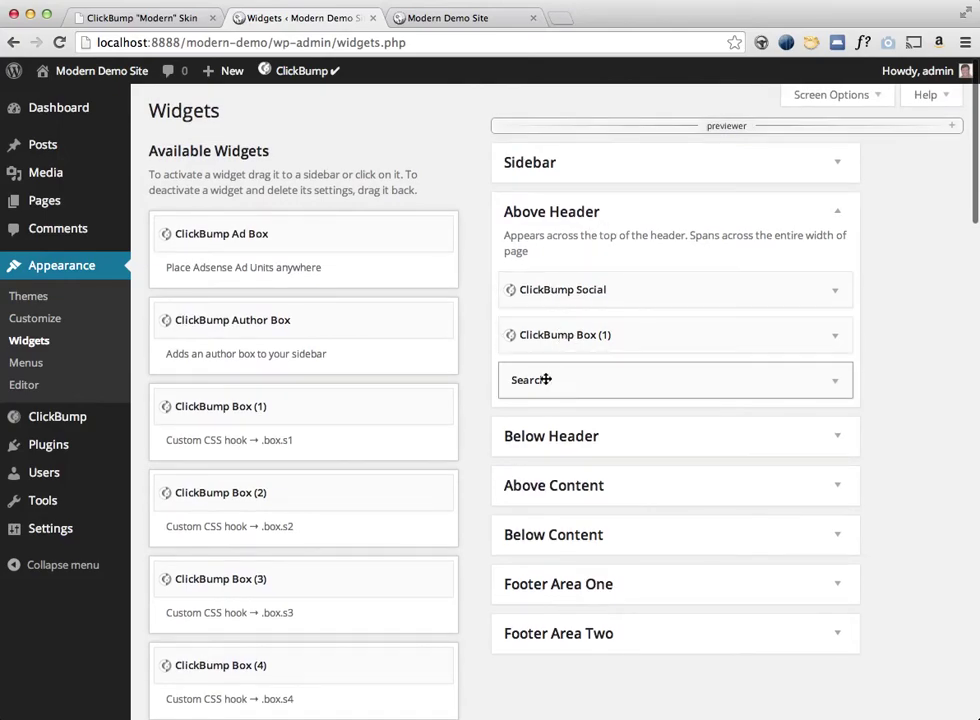
left_click(479, 32)
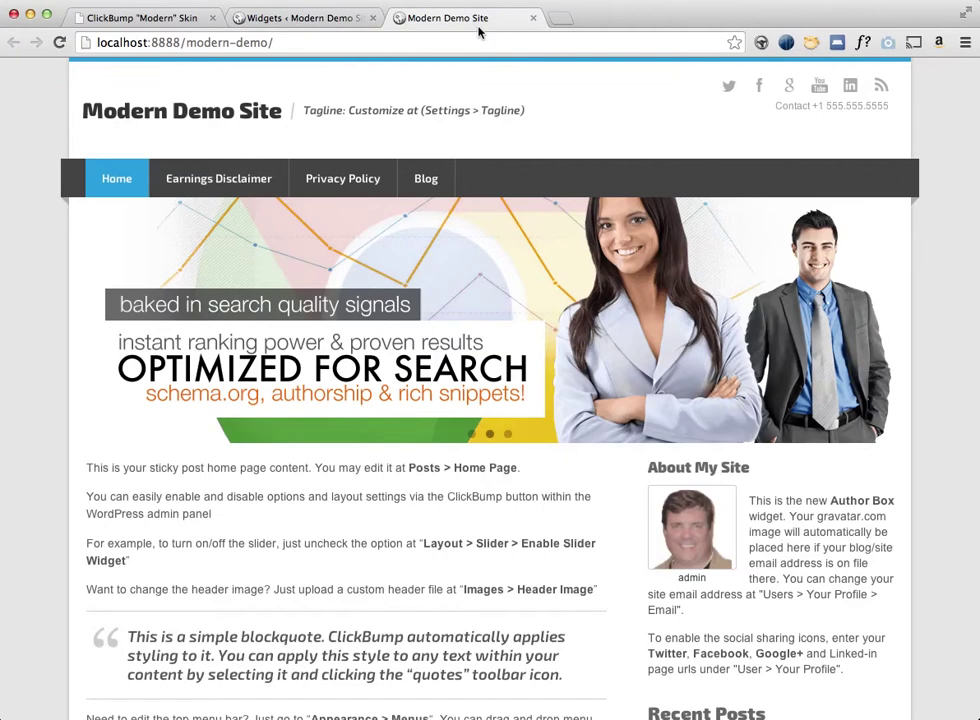
key("super+r")
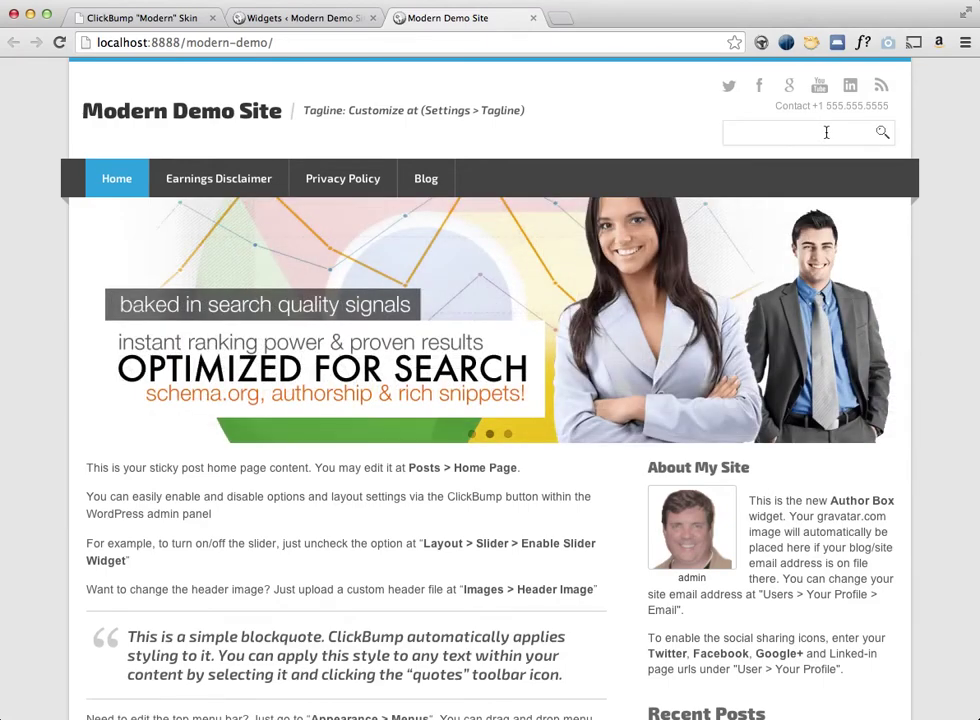
Expand the layout previewer on the demo site's Widgets page and collapse the Above Header area.
left_click(288, 17)
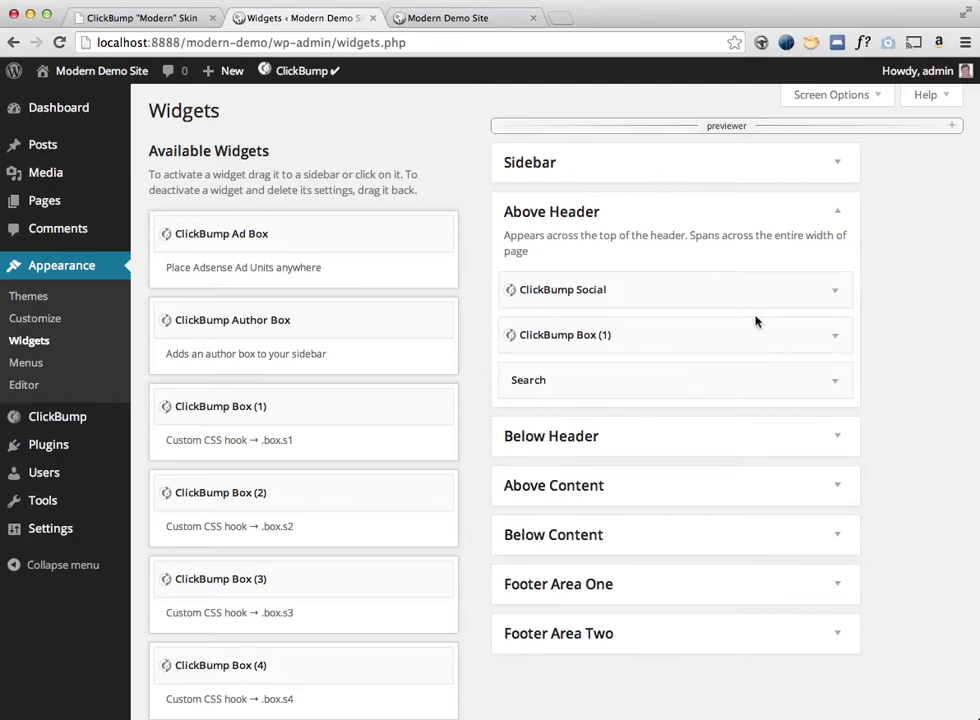
left_click(954, 130)
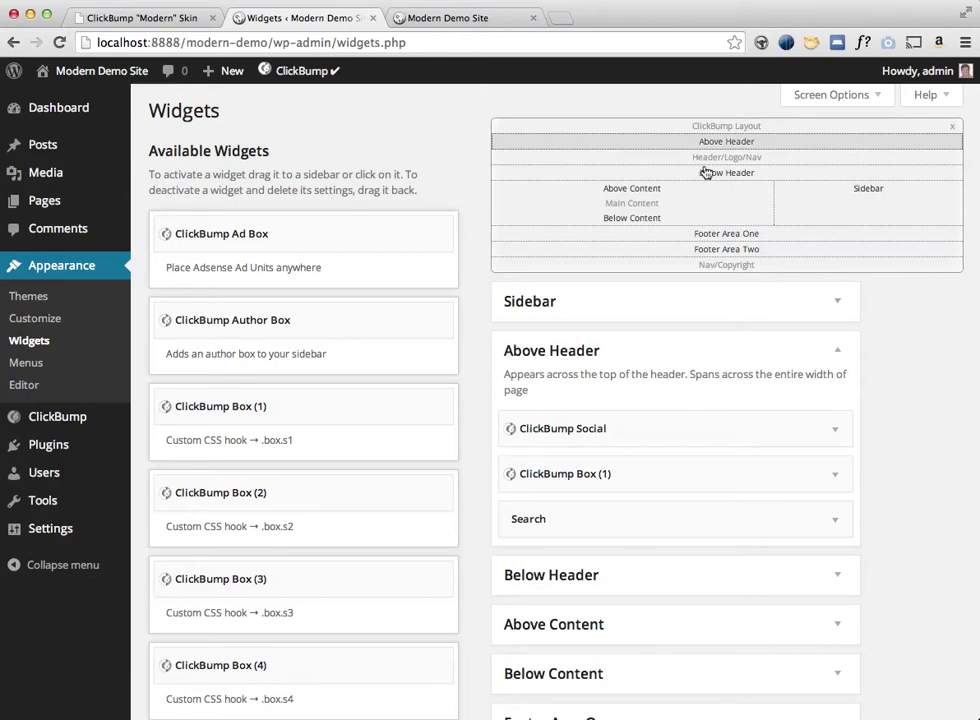
left_click(849, 343)
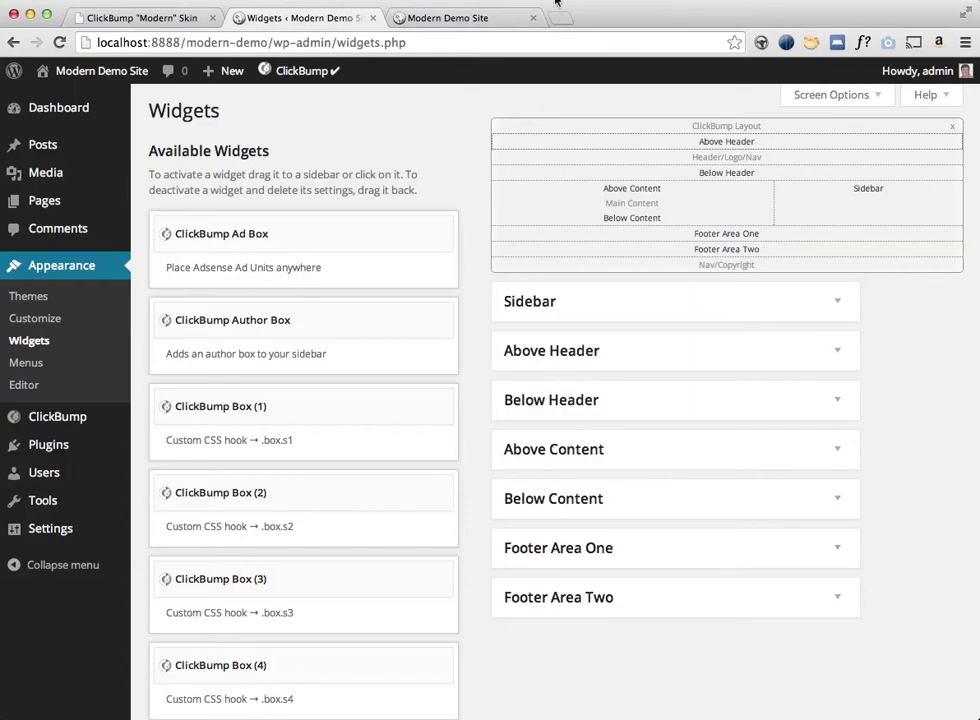
Examine the demo site's home page down to its footer boxes.
left_click(465, 20)
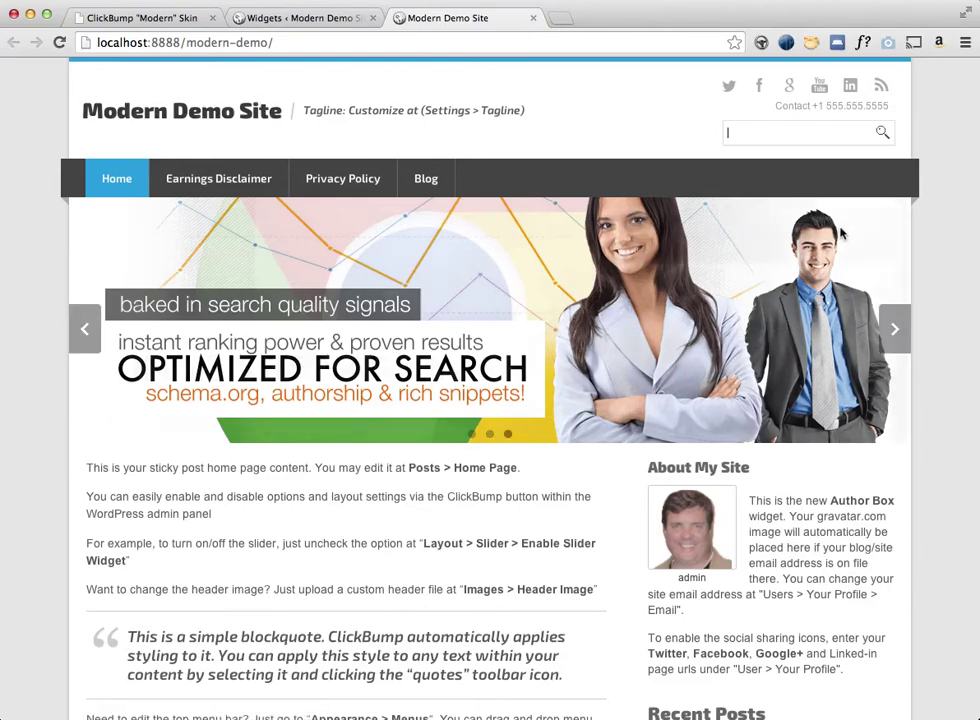
scroll(838, 235, "down", 6)
scroll(836, 236, "down", 1)
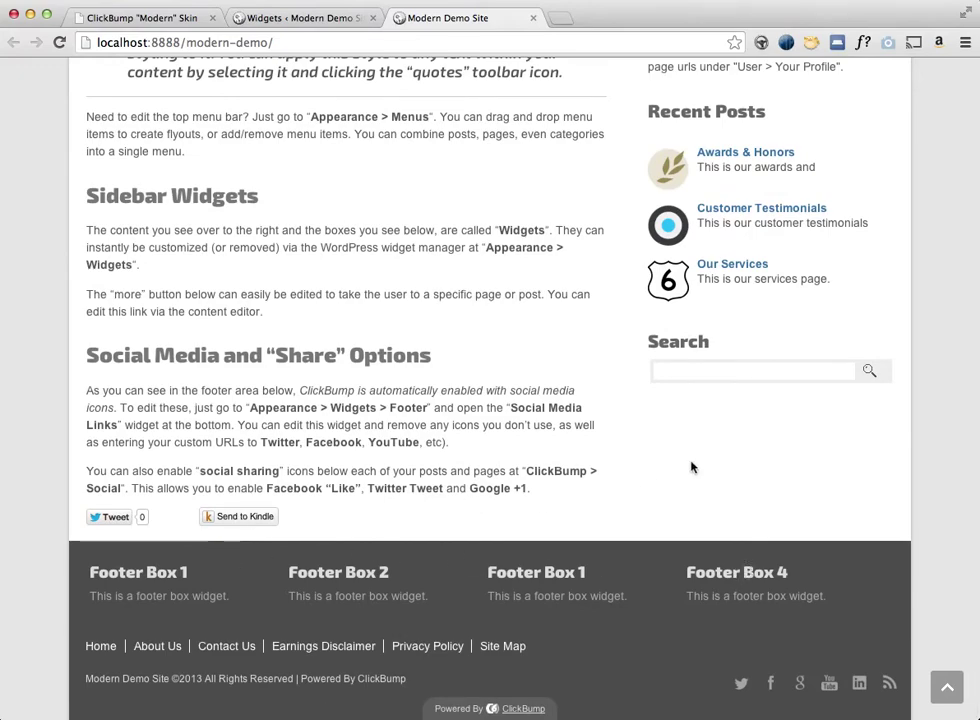
Examine the reference site's three footer boxes on the home page and on the "Our site just got ClickBumped!" article.
key("super+1")
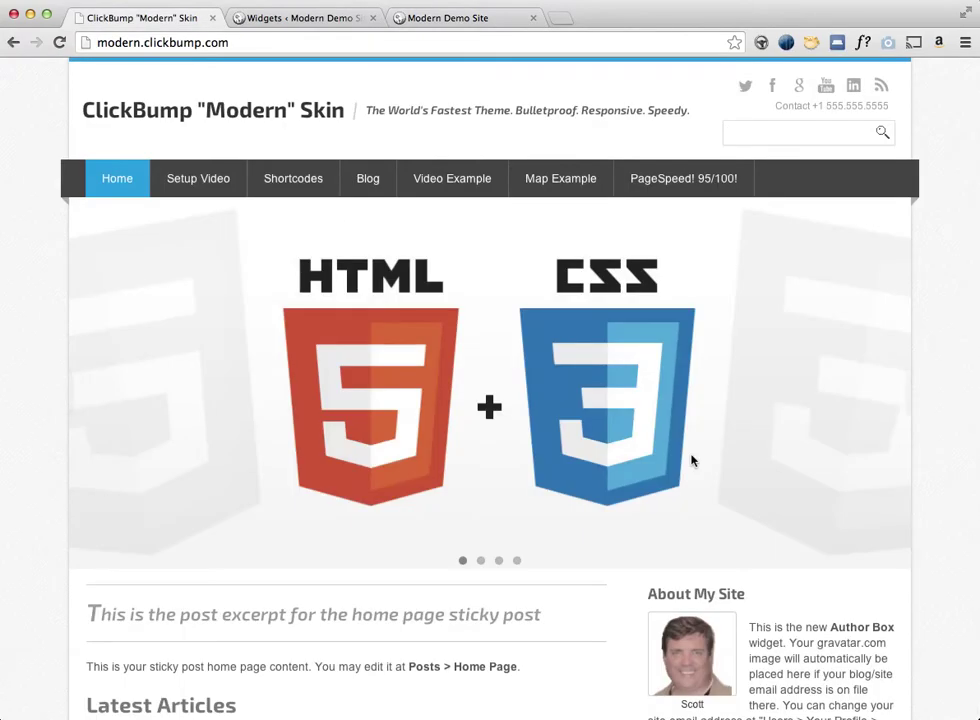
scroll(646, 505, "down", 10)
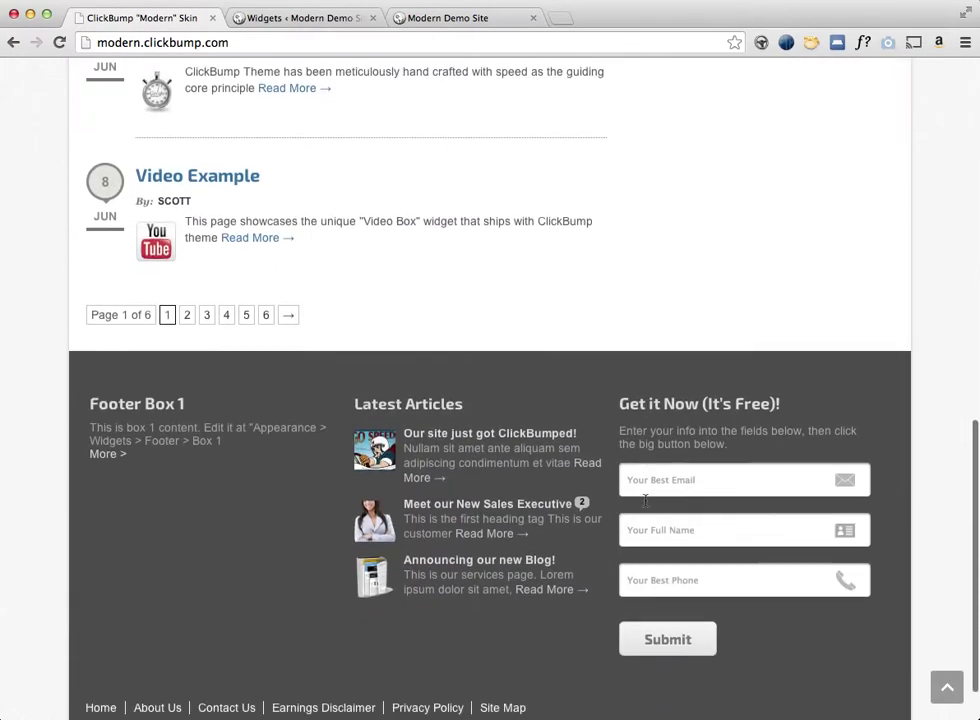
scroll(645, 500, "down", 2)
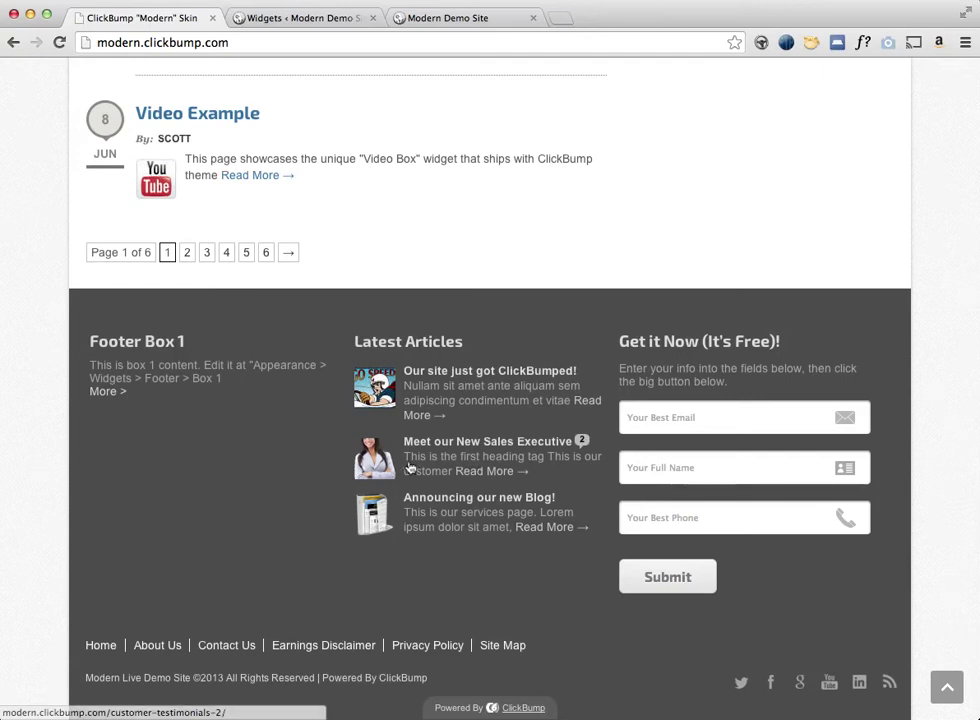
double_click(147, 342)
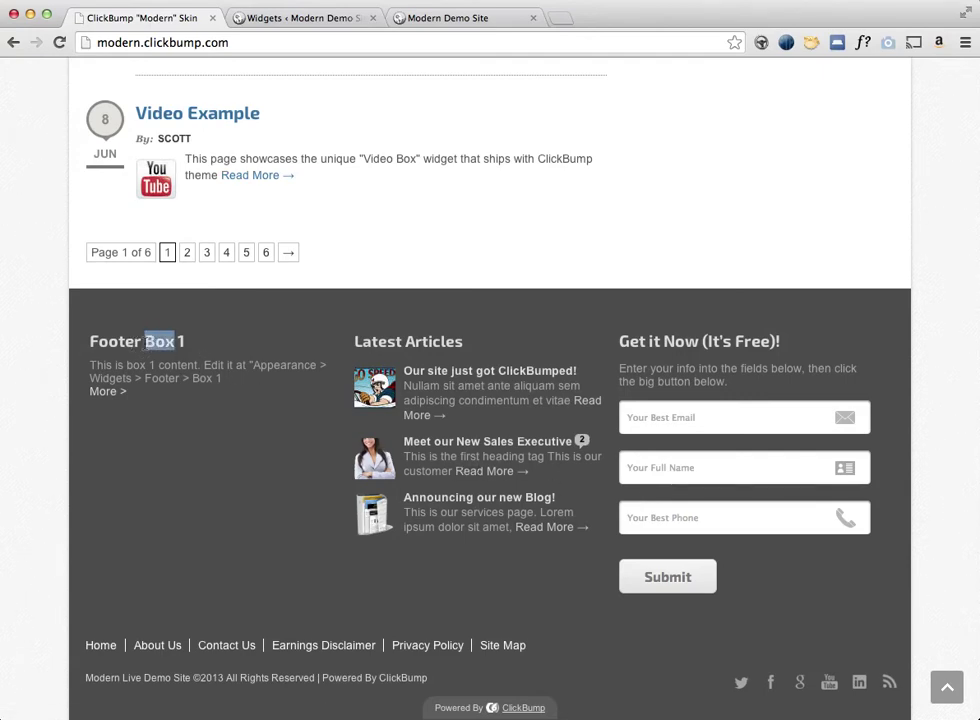
triple_click(140, 370)
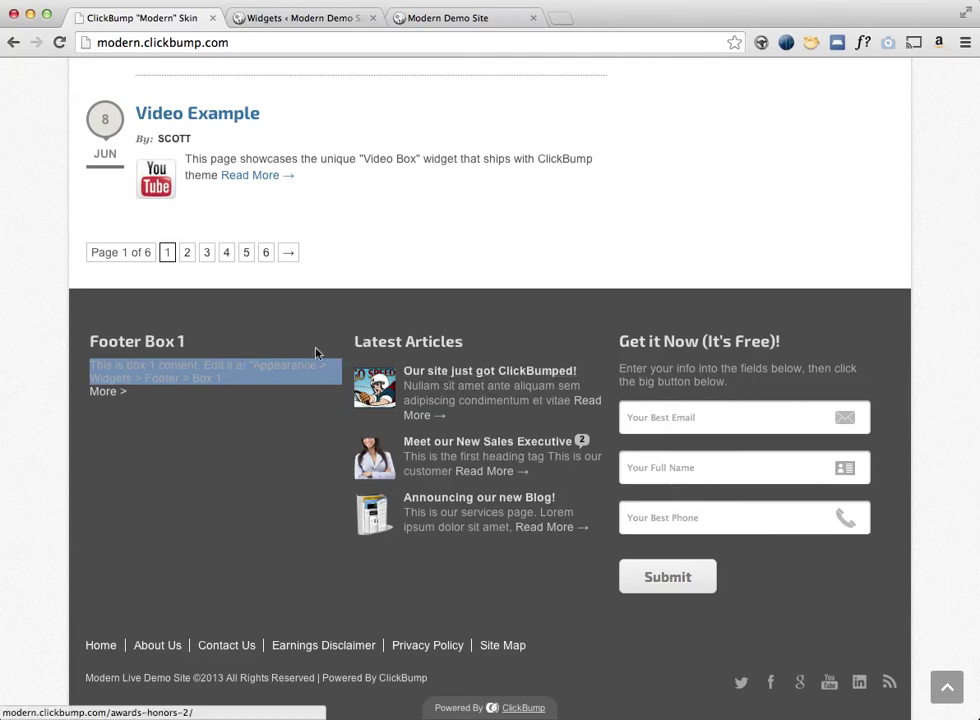
left_click(252, 324)
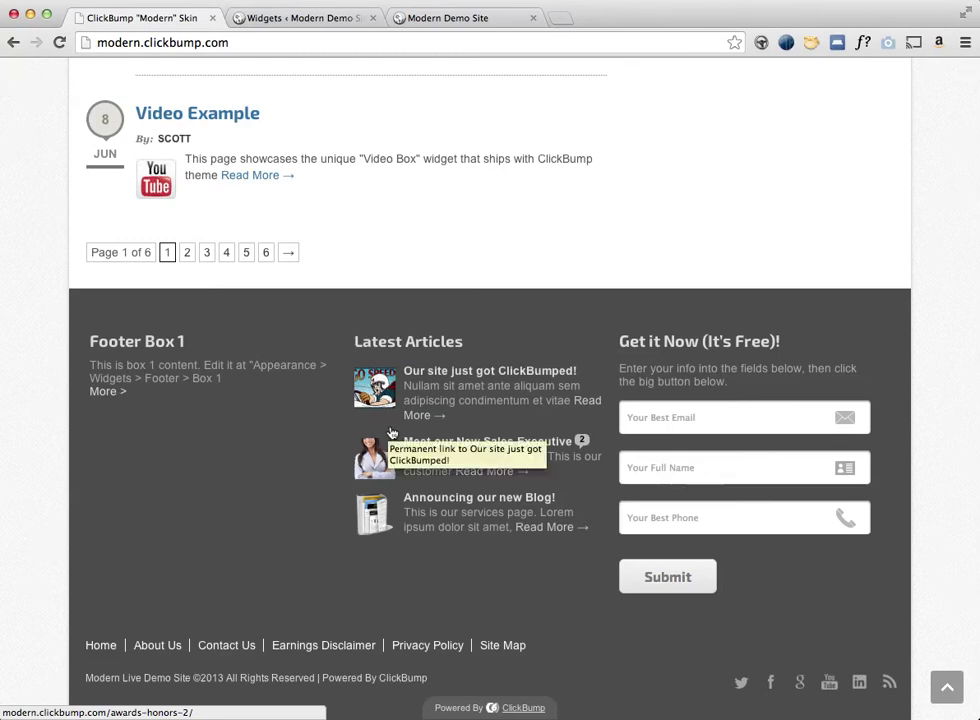
left_click(436, 392)
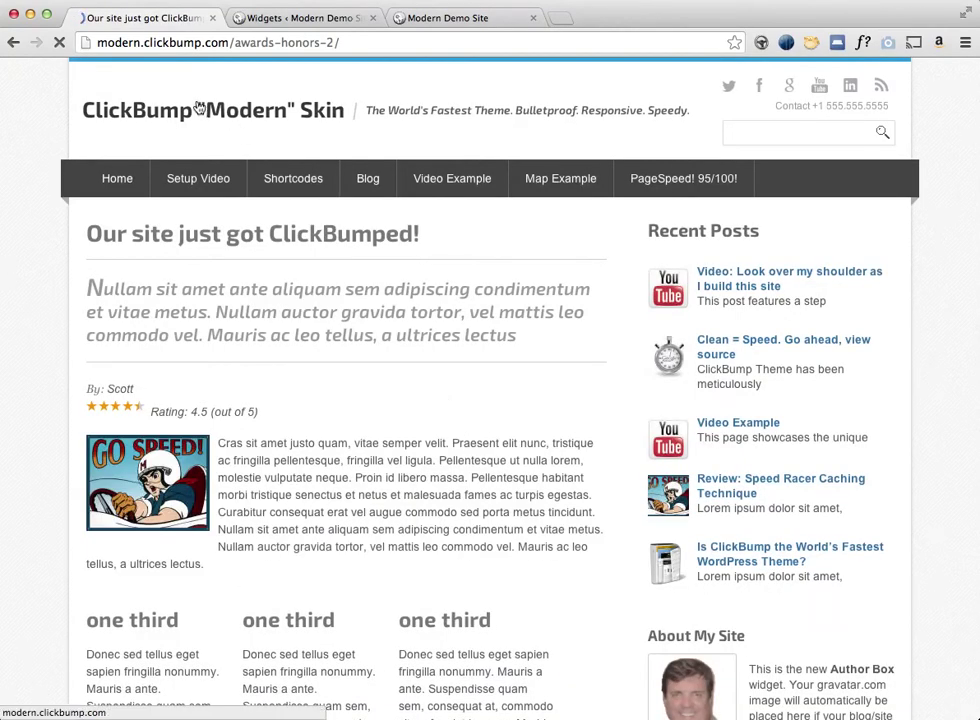
scroll(463, 437, "down", 20)
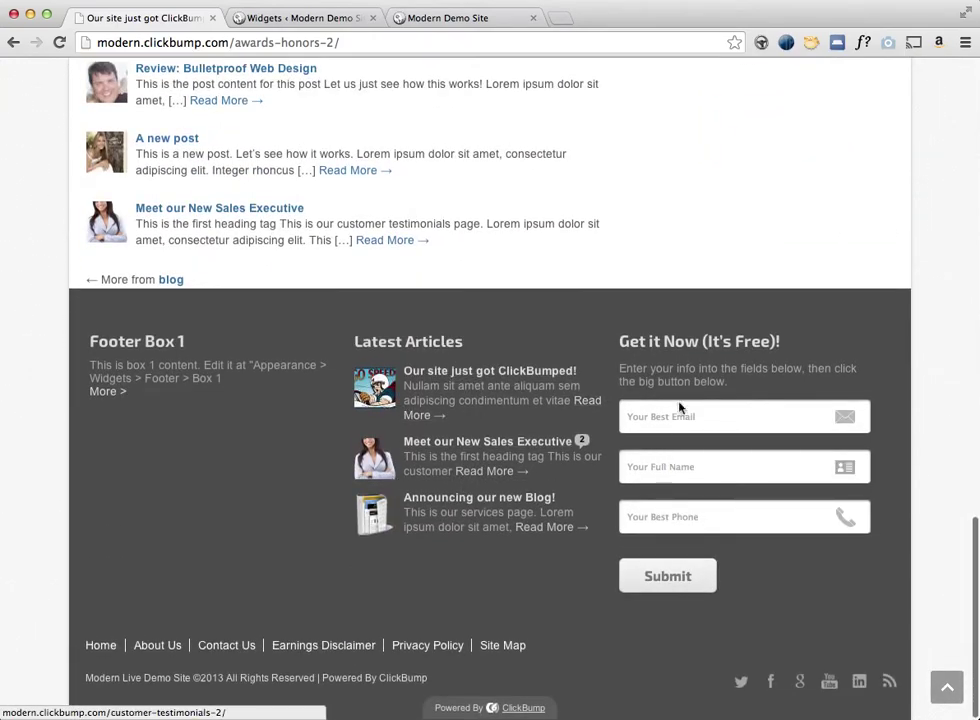
Return to the demo site's Widgets page, collapse the layout previewer and expand Footer Area One.
key("ctrl+Tab")
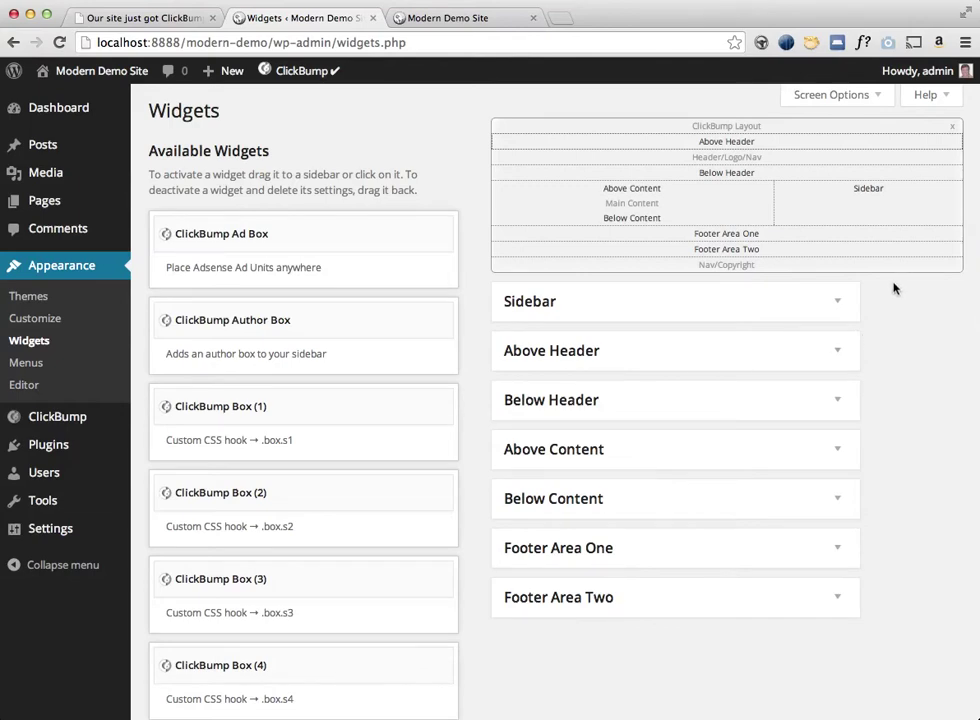
left_click(729, 240)
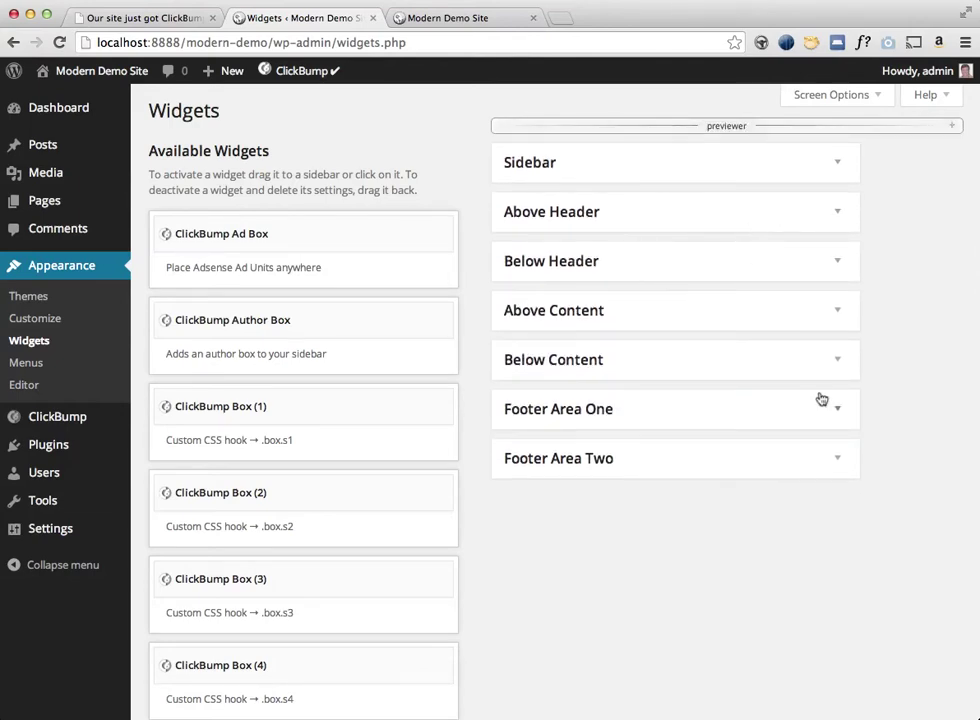
left_click(851, 414)
scroll(851, 414, "down", 5)
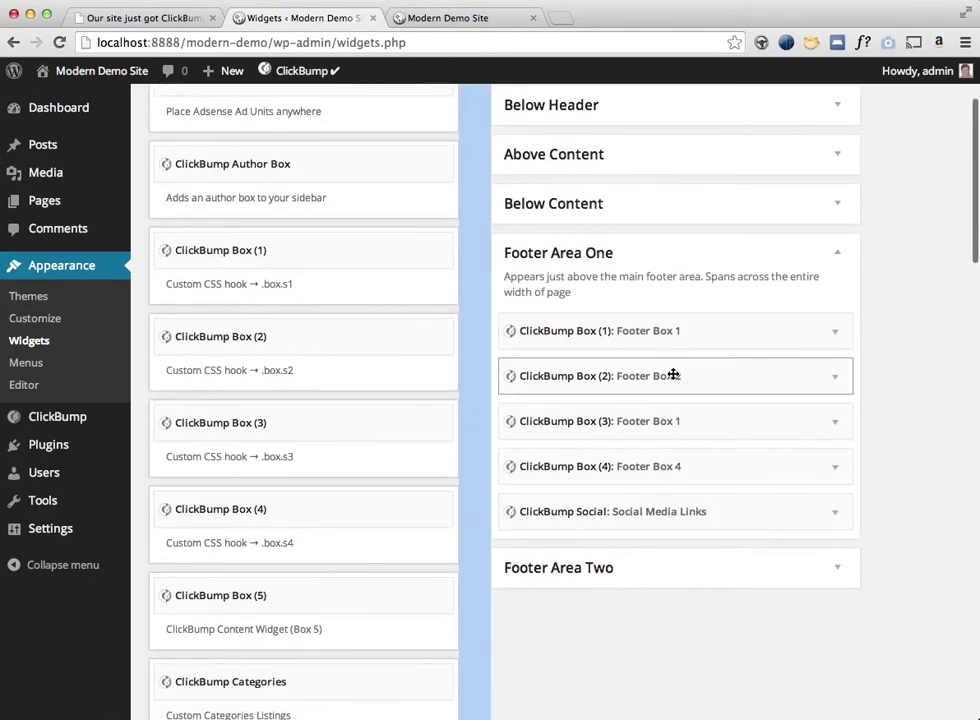
Remove the ClickBump Box (2) and ClickBump Box (3) widgets from Footer Area One.
left_click_drag(673, 374, 335, 377)
left_click_drag(181, 370, 215, 368)
left_click_drag(550, 383, 131, 372)
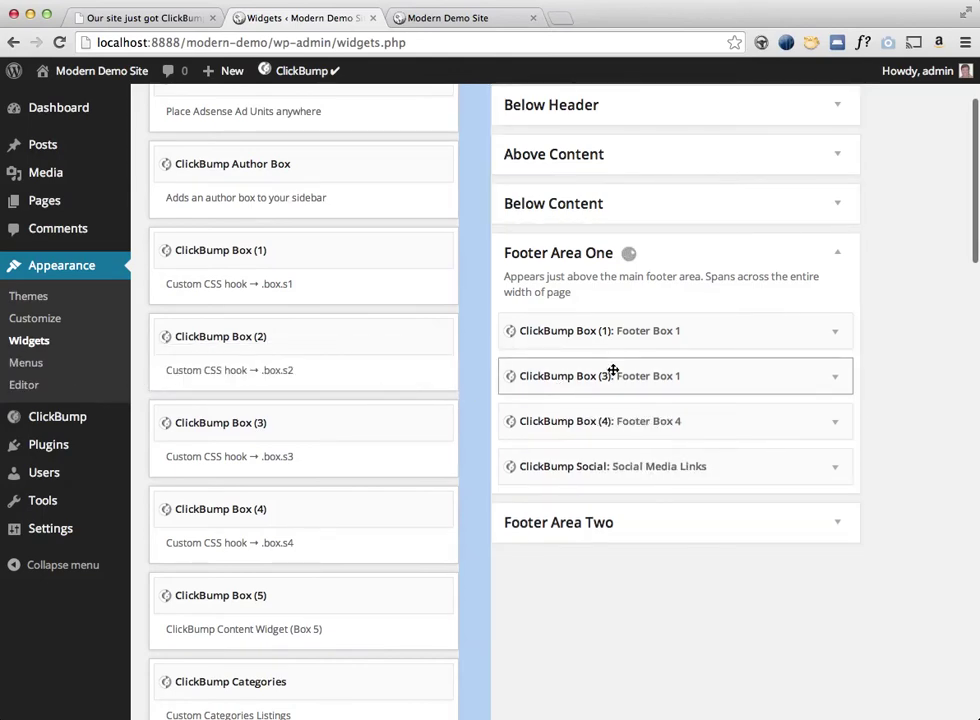
left_click_drag(615, 372, 208, 354)
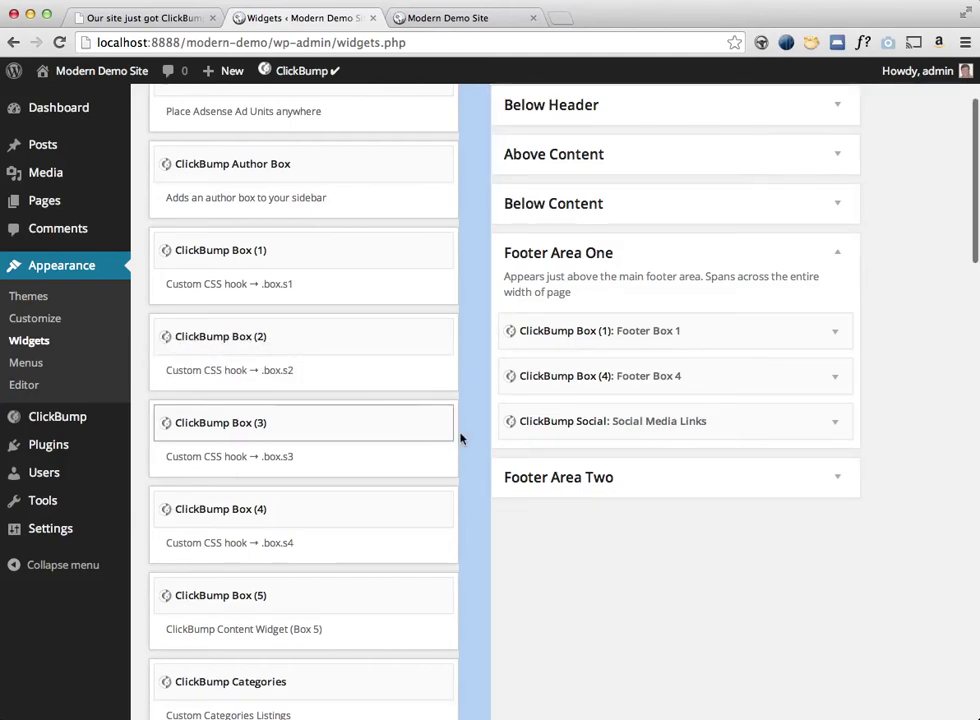
Remove the ClickBump Box (4) widget from Footer Area One.
left_click_drag(606, 374, 131, 338)
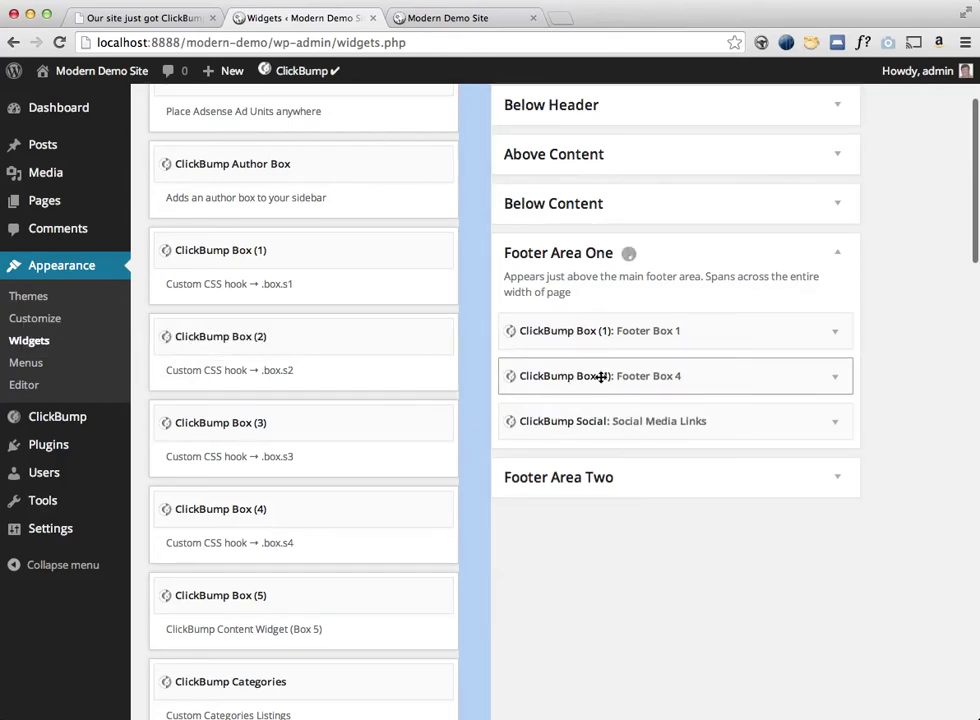
left_click_drag(601, 376, 110, 364)
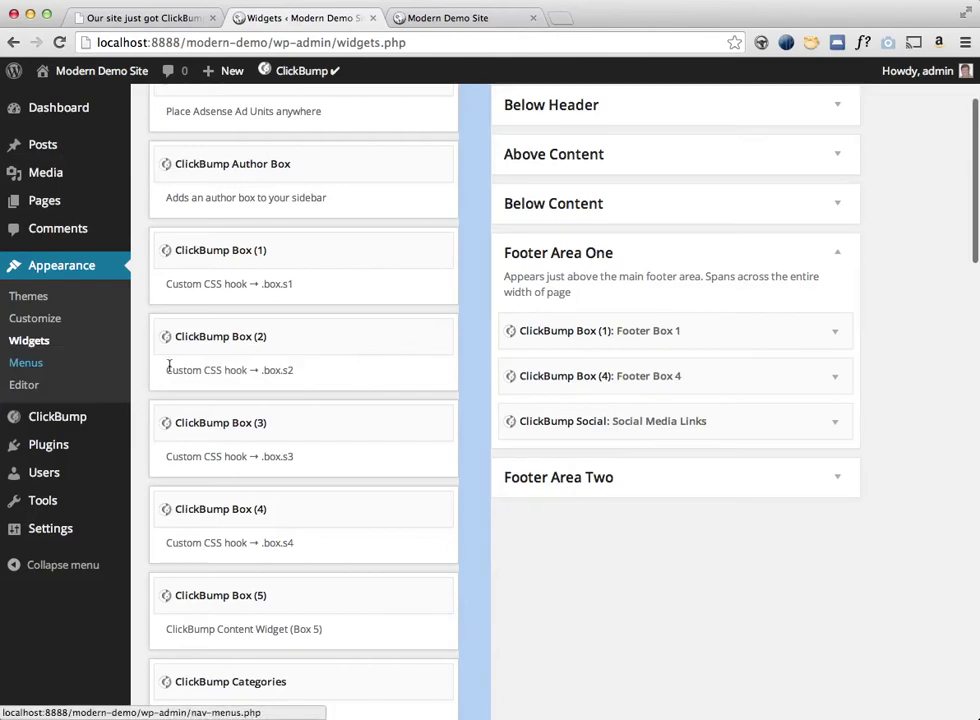
left_click(840, 377)
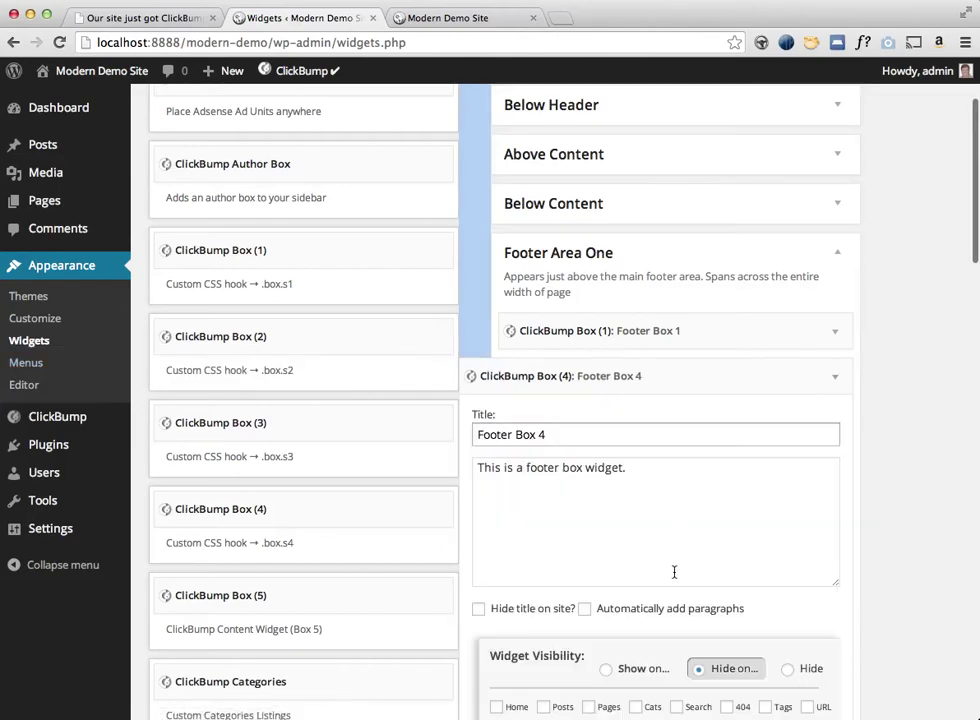
scroll(674, 572, "down", 5)
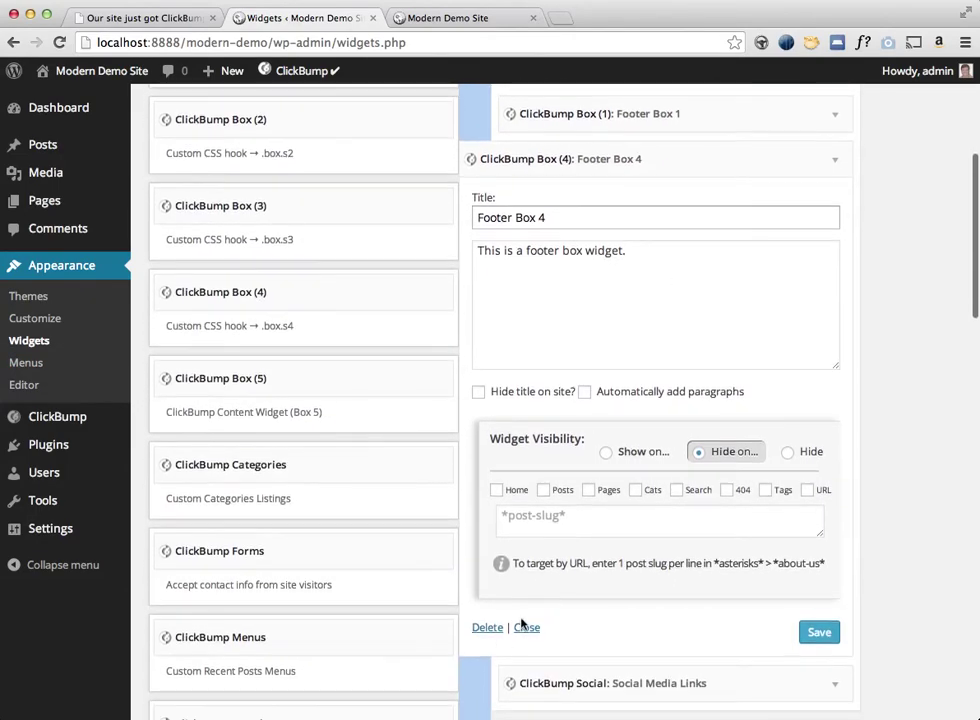
left_click(488, 630)
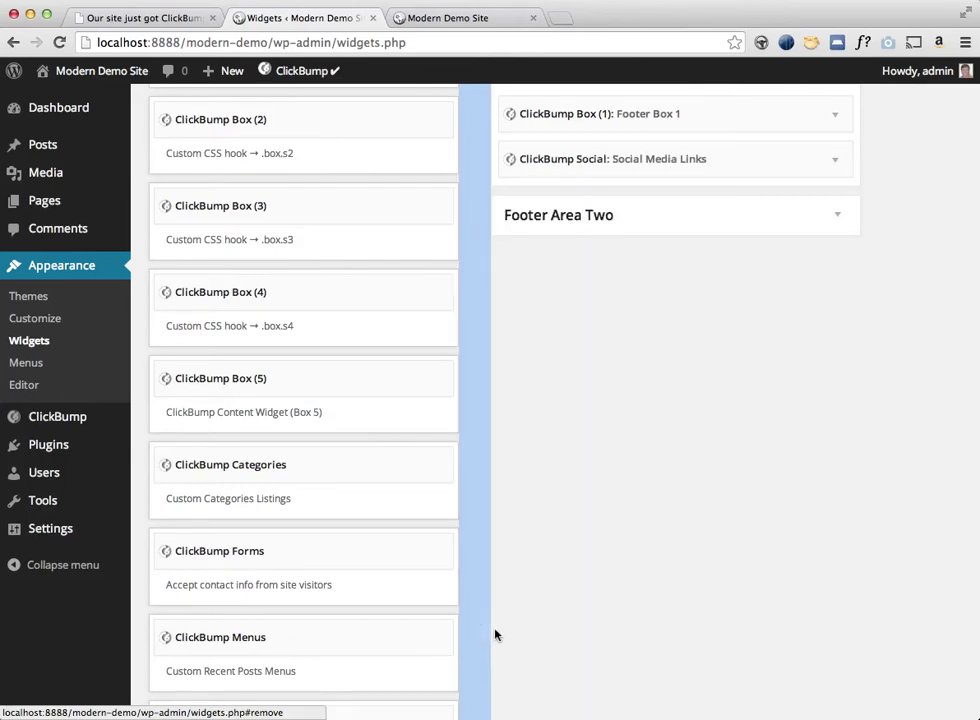
scroll(798, 276, "up", 3)
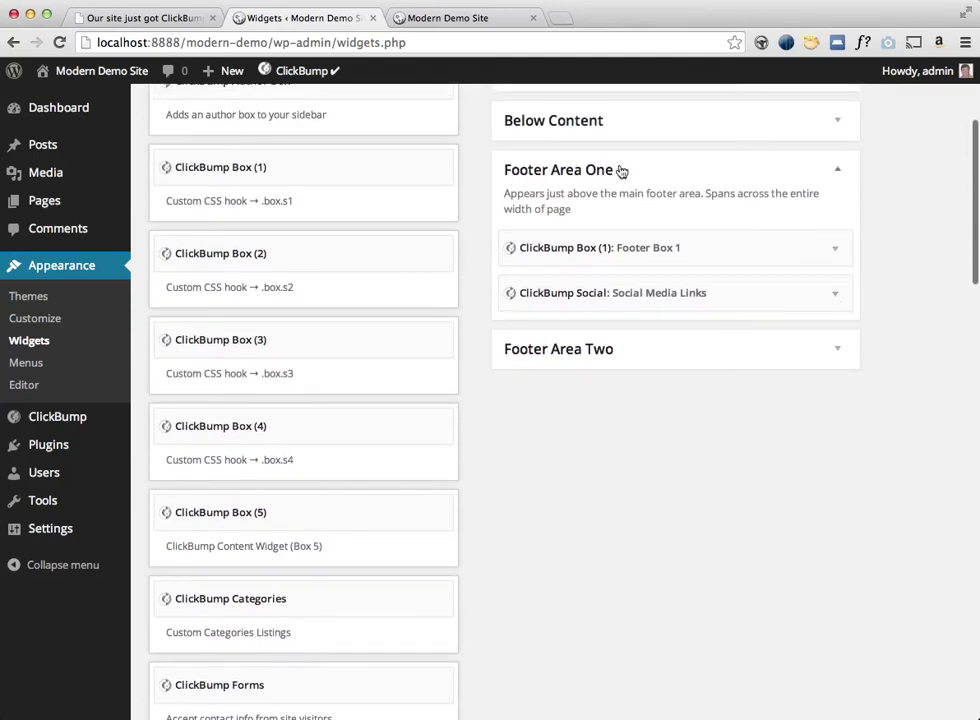
Add a ClickBump Menus widget below ClickBump Box (1) in Footer Area One, showing 3 items with read more links.
left_click(482, 12)
scroll(600, 328, "down", 1)
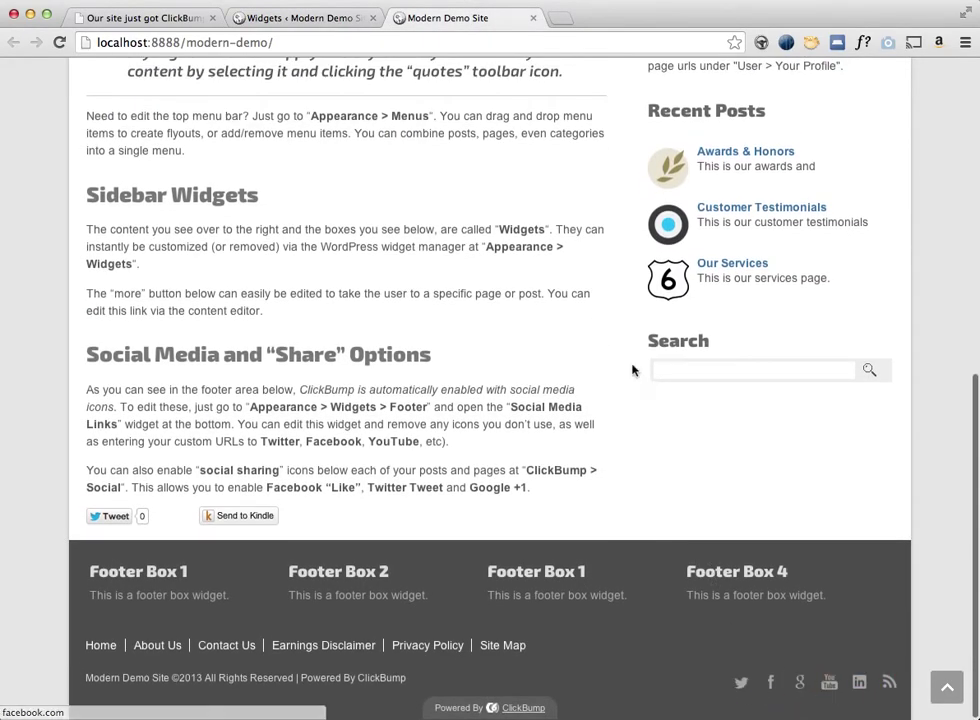
left_click(319, 14)
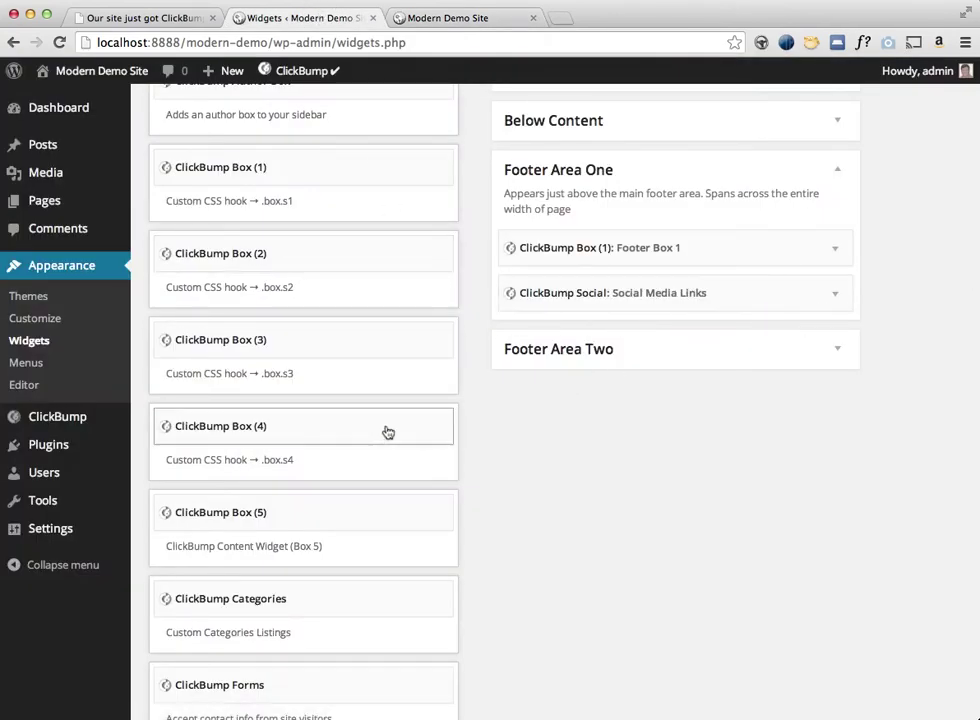
scroll(388, 432, "down", 7)
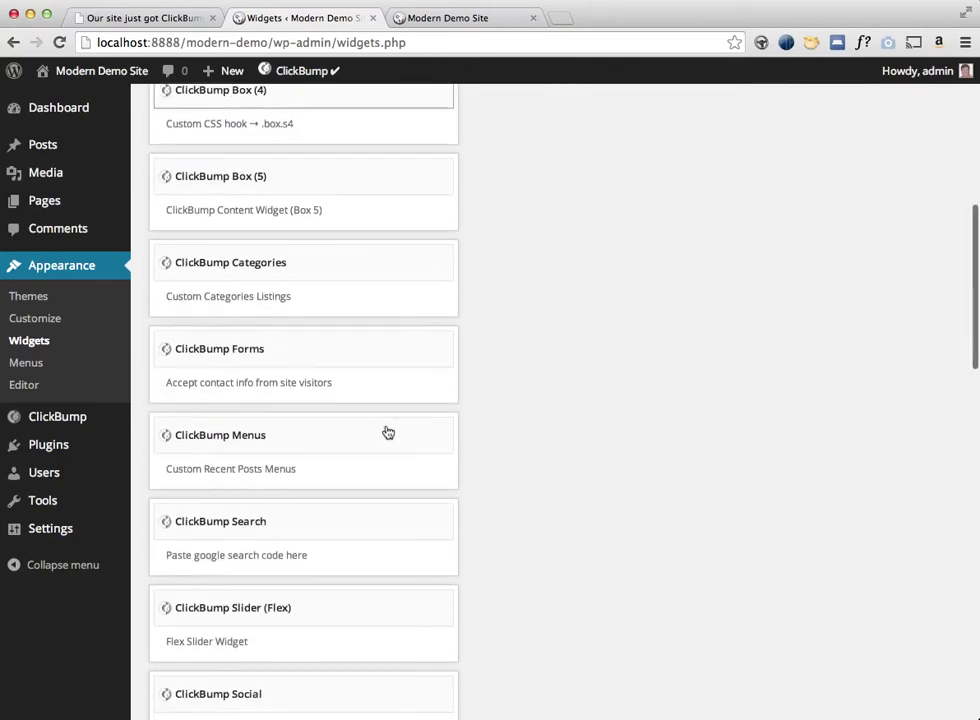
left_click_drag(388, 432, 761, 151)
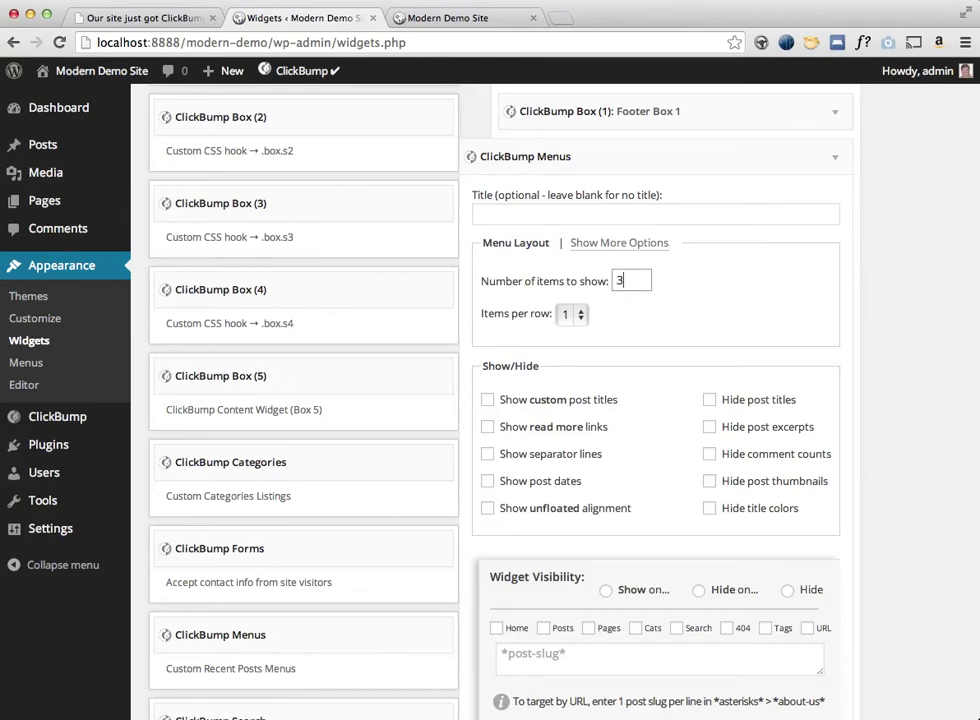
left_click(754, 297)
left_click(577, 436)
scroll(709, 465, "down", 2)
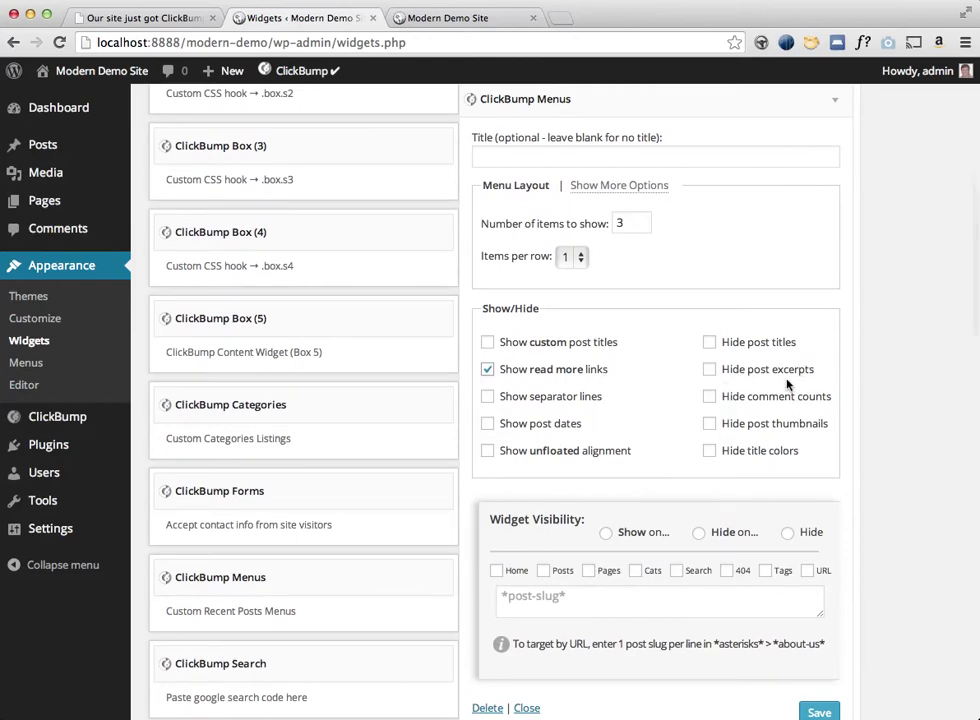
Expand the ClickBump Menus widget's additional options and examine its sorting, minimum height and thumbnail size settings.
scroll(726, 260, "up", 4)
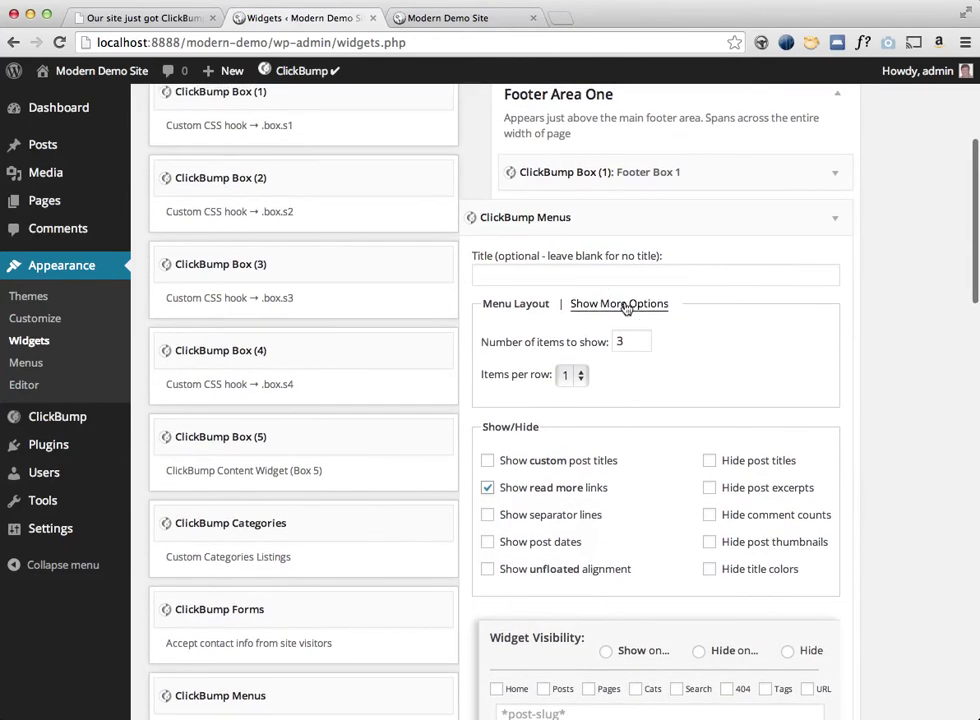
left_click(624, 300)
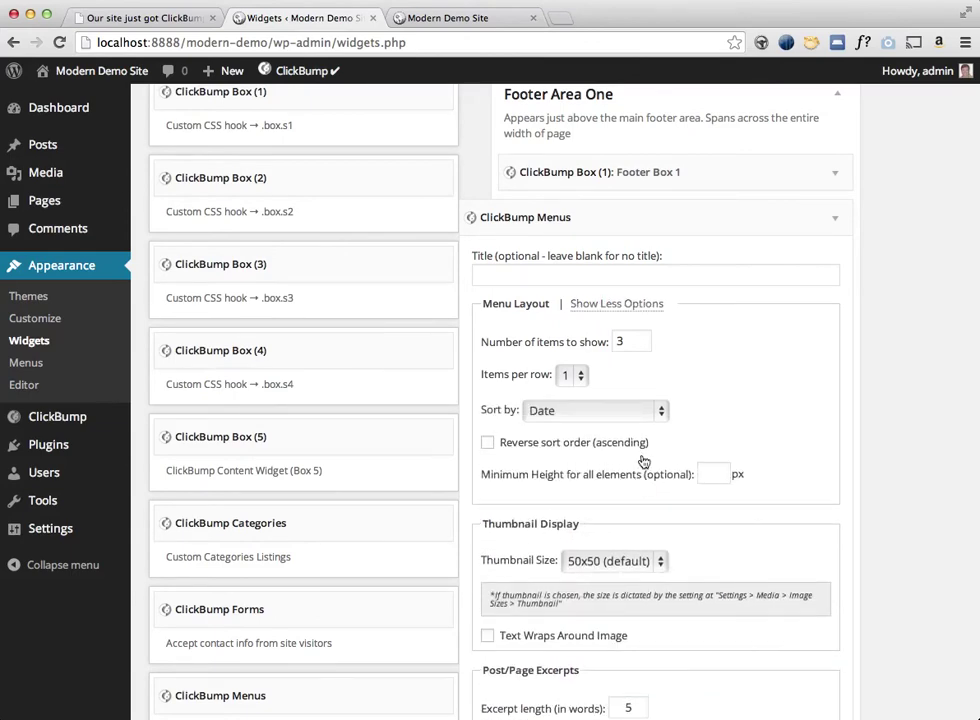
left_click(660, 411)
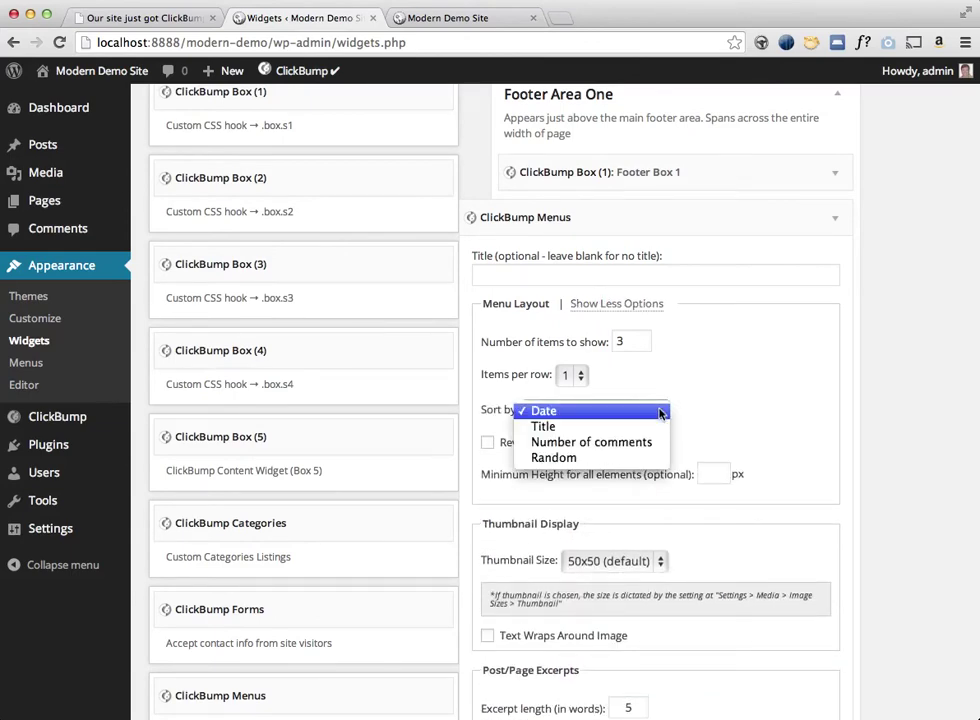
left_click(660, 411)
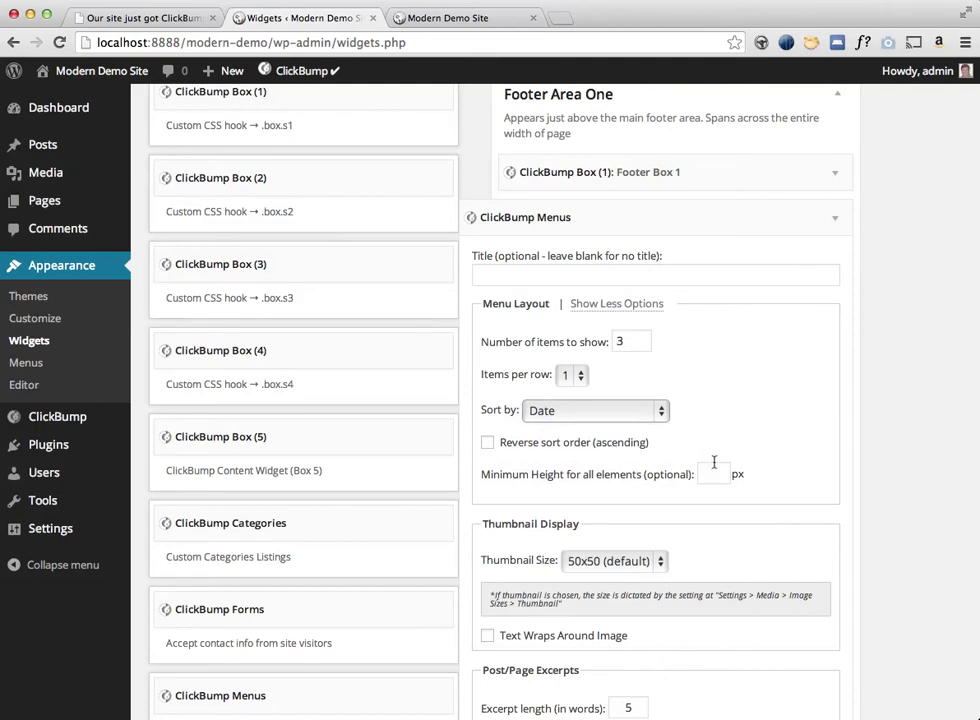
left_click(720, 473)
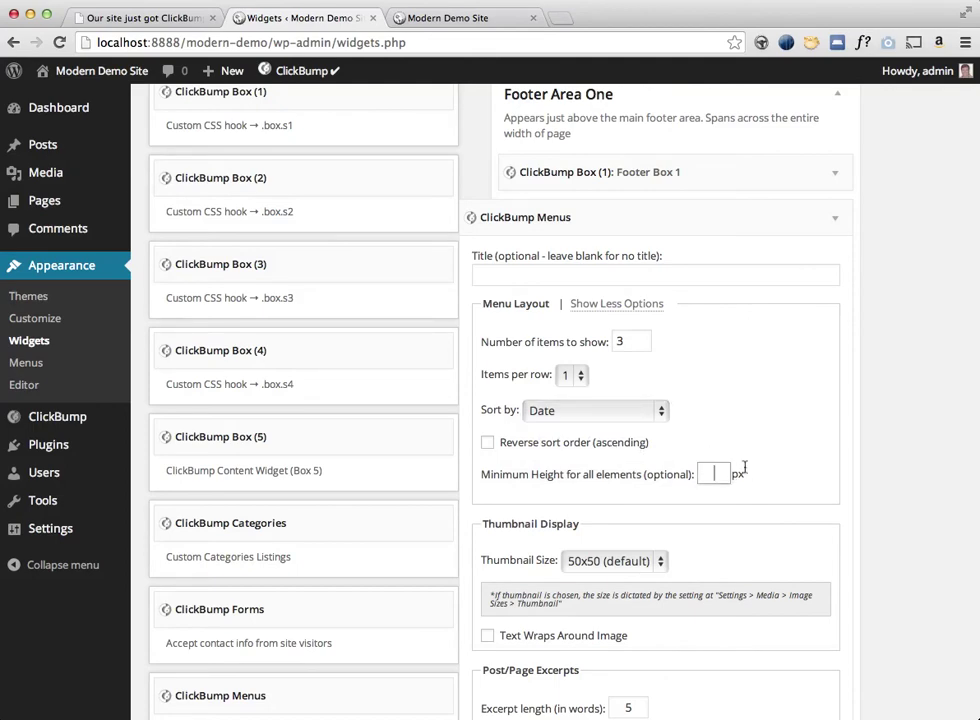
scroll(778, 462, "down", 3)
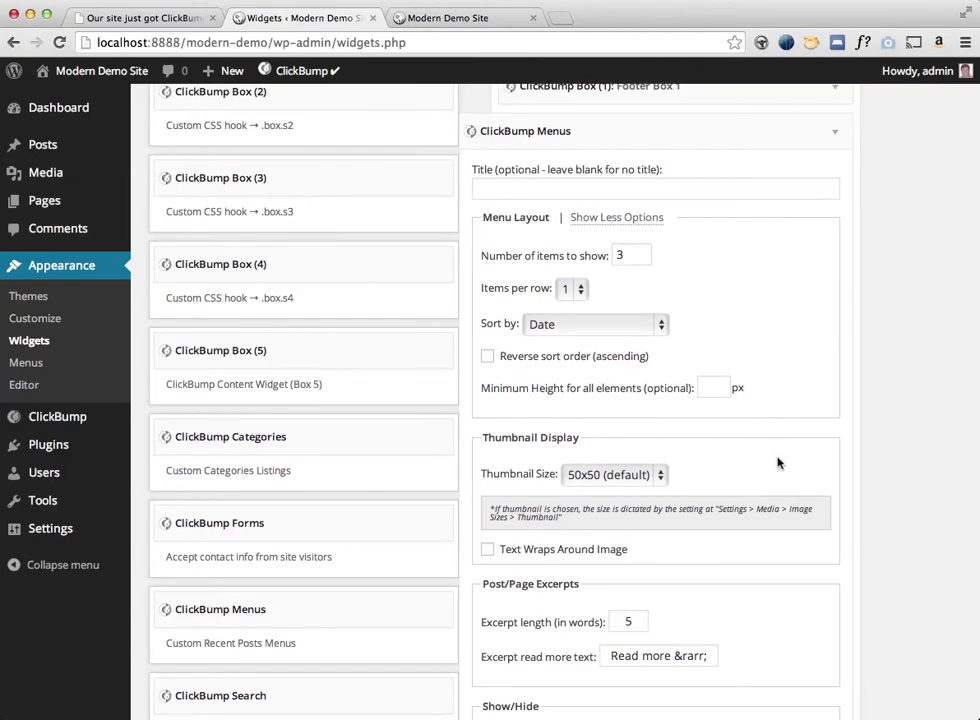
scroll(778, 462, "down", 2)
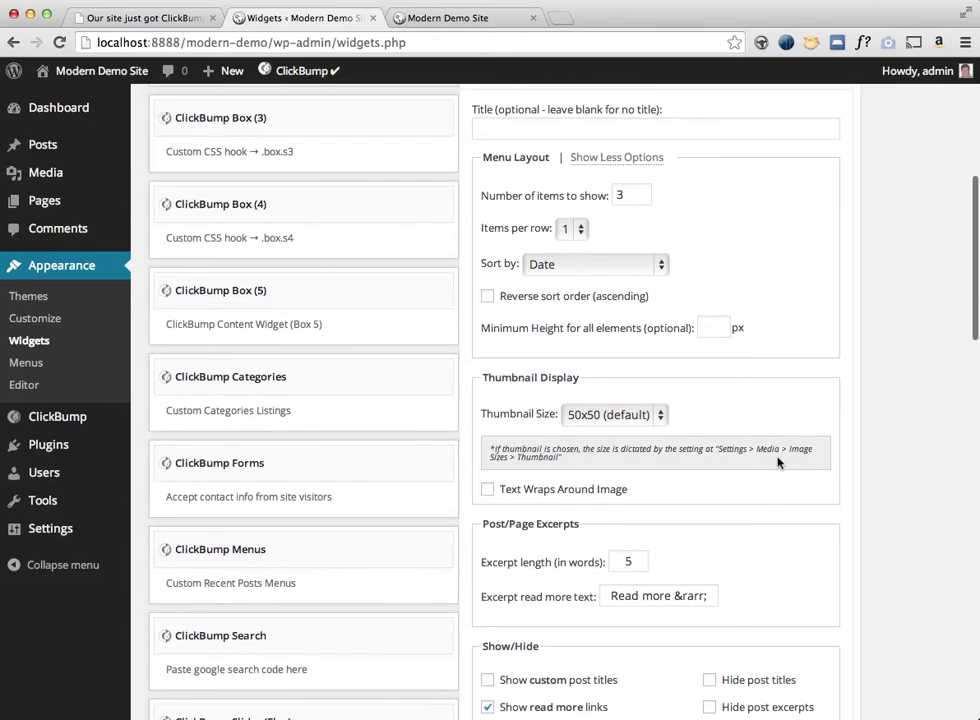
scroll(778, 462, "down", 2)
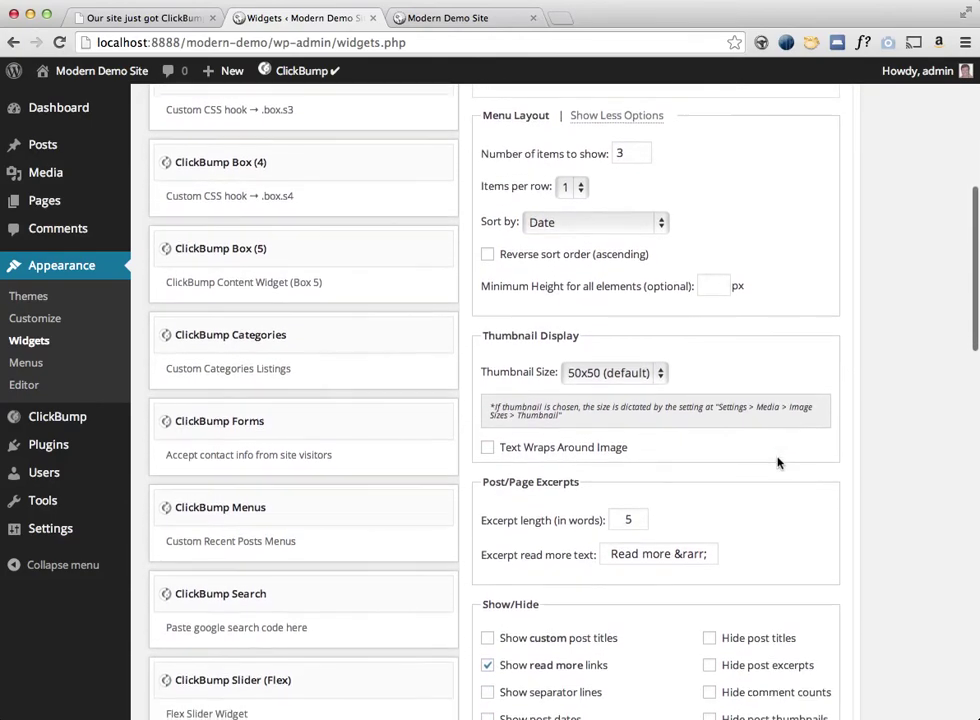
scroll(778, 462, "down", 1)
left_click(660, 369)
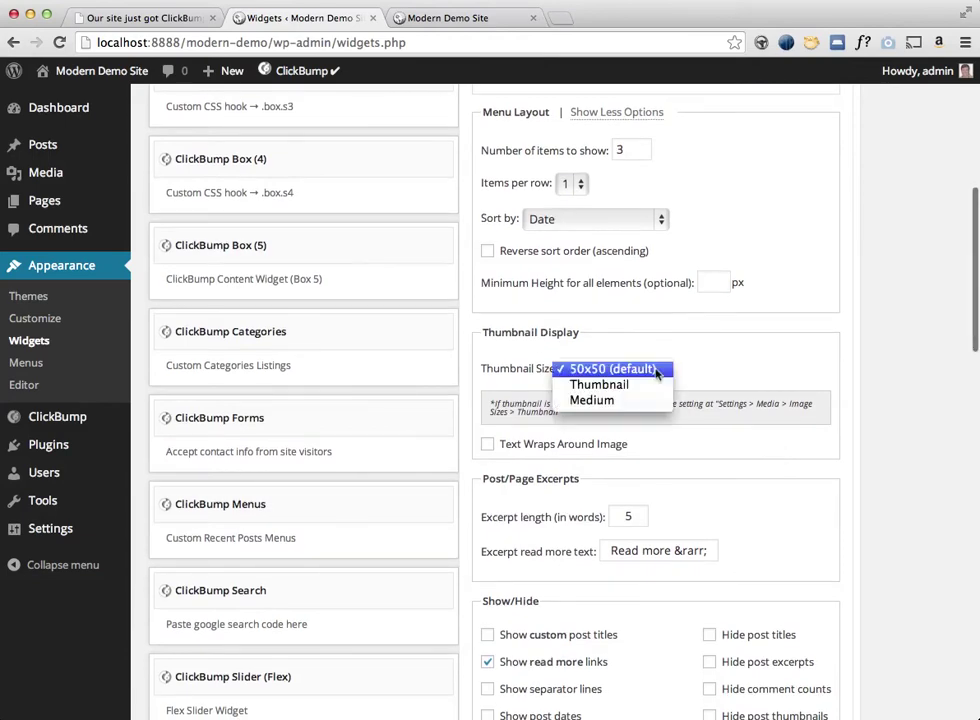
left_click(697, 373)
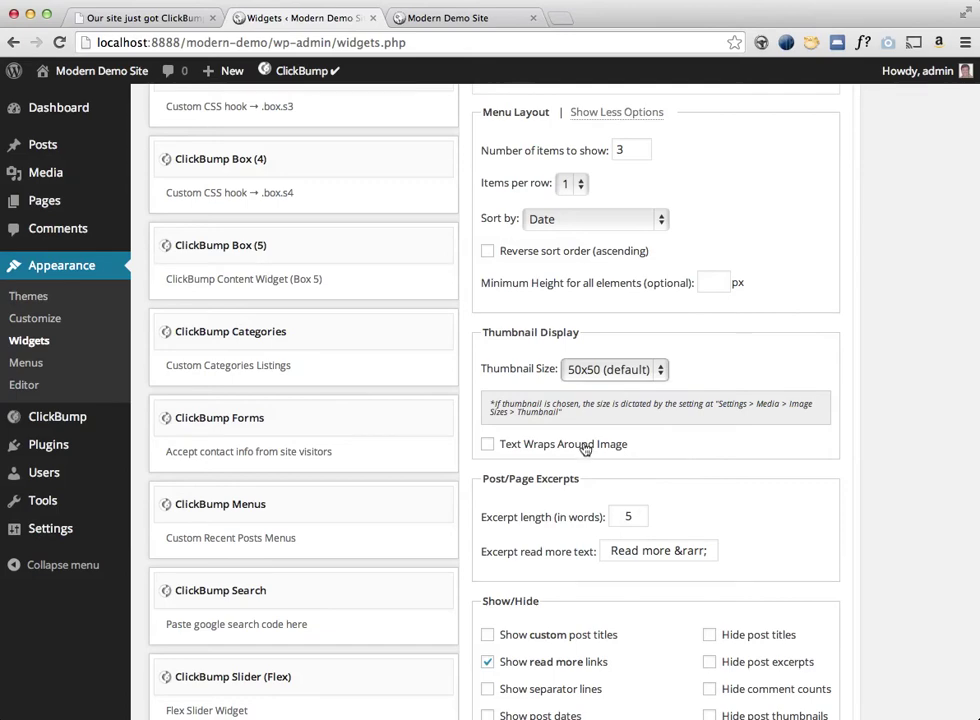
Set the ClickBump Menus widget's excerpt length to 10 words and save the widget.
scroll(716, 469, "down", 5)
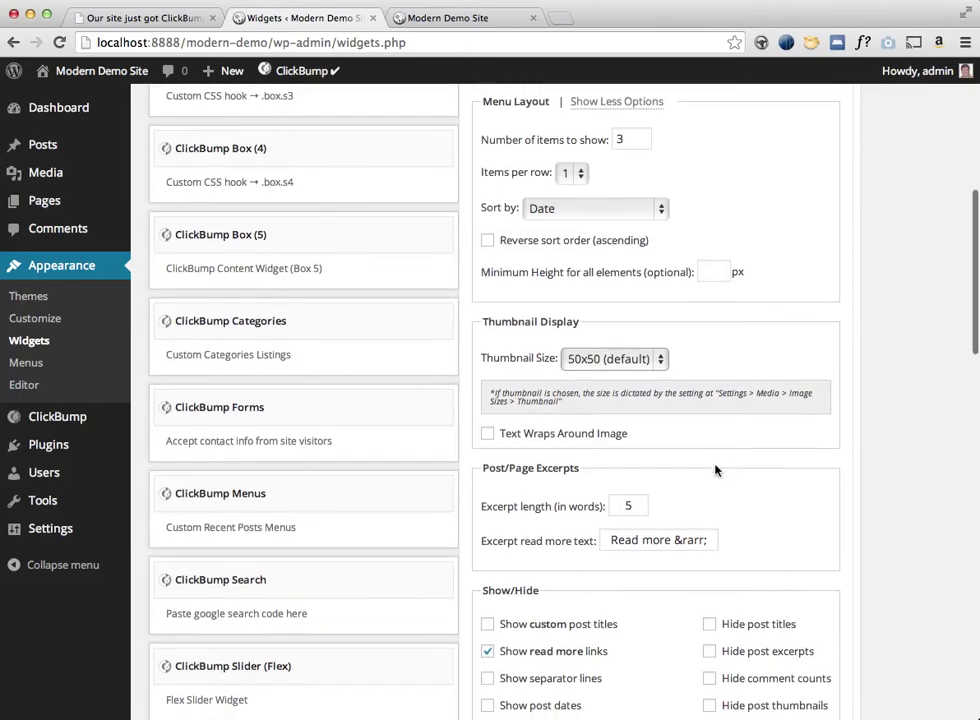
left_click(637, 421)
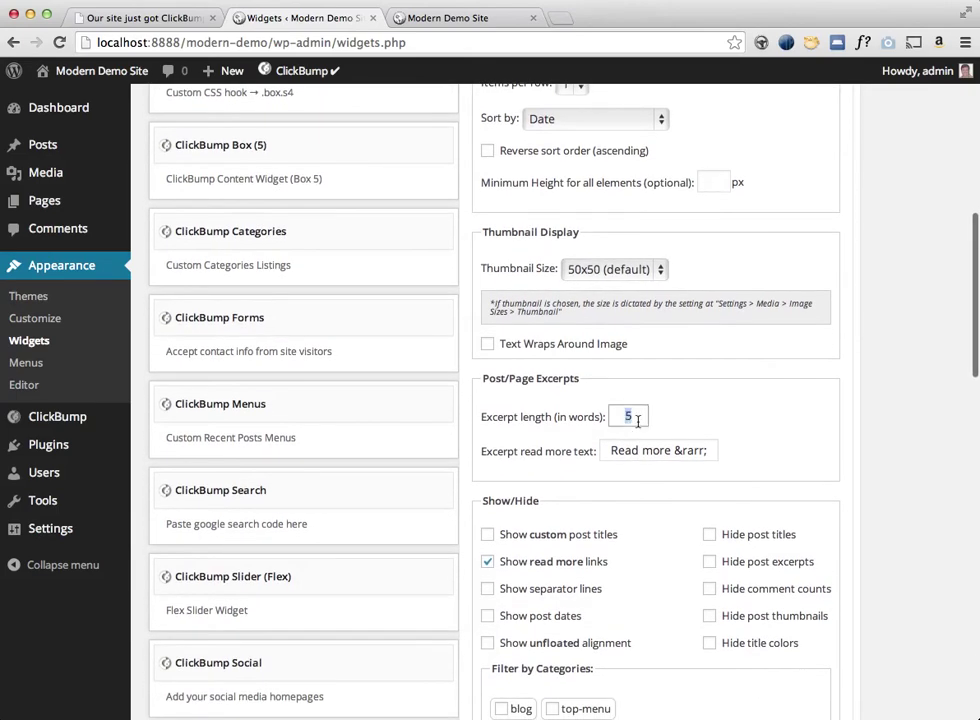
double_click(637, 421)
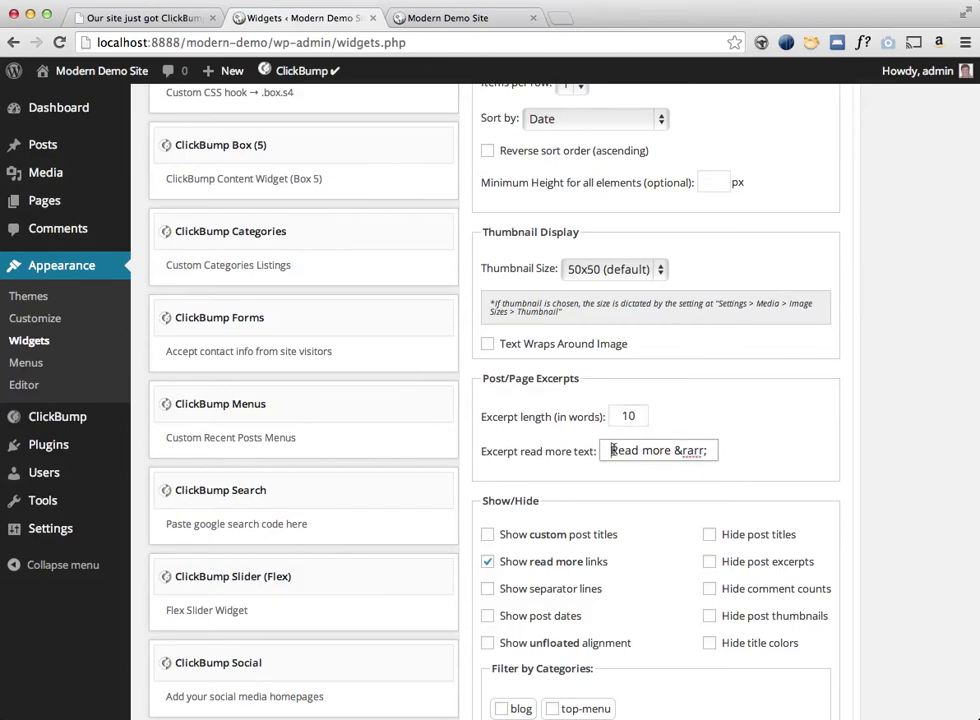
left_click(751, 428)
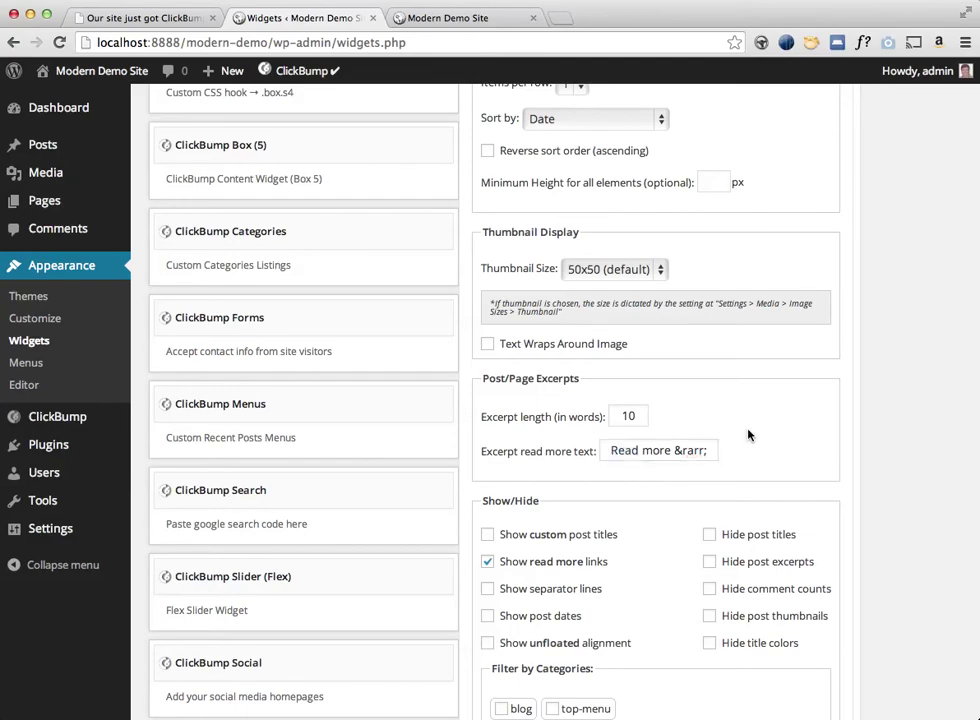
scroll(750, 430, "down", 3)
scroll(749, 433, "down", 3)
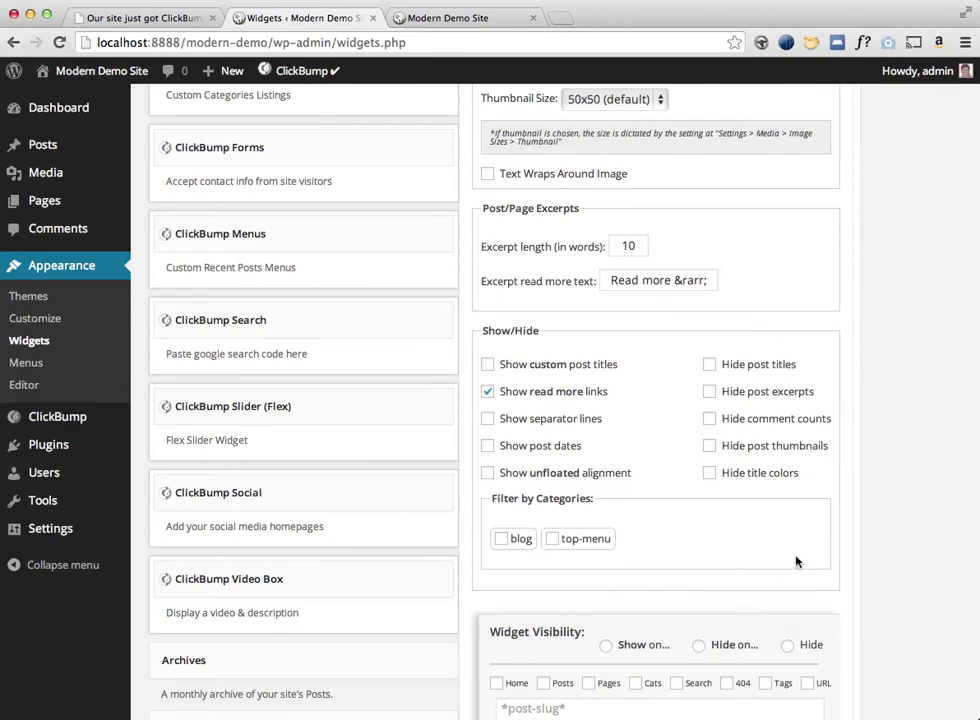
scroll(798, 562, "down", 8)
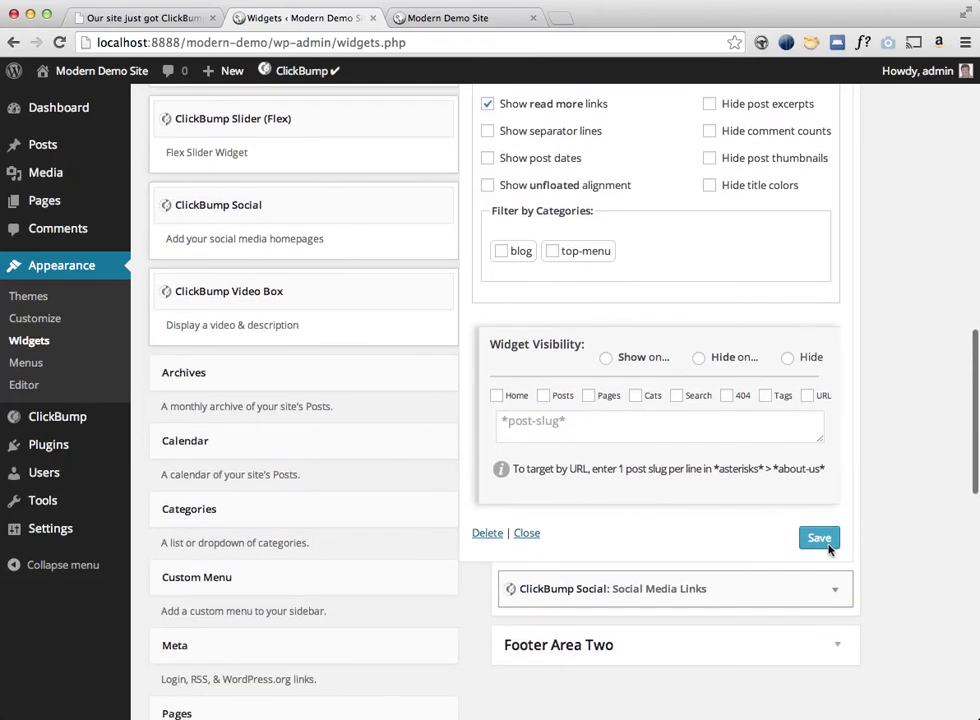
left_click(826, 545)
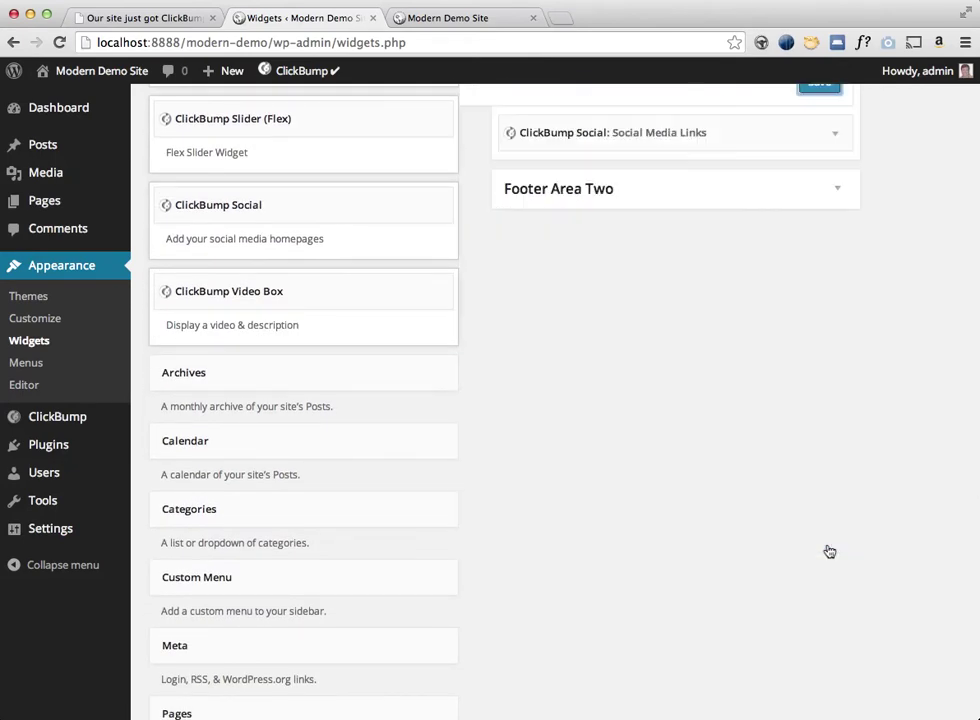
Add a ClickBump Forms widget to Footer Area One between the ClickBump Menus and ClickBump Social widgets.
scroll(825, 246, "up", 1)
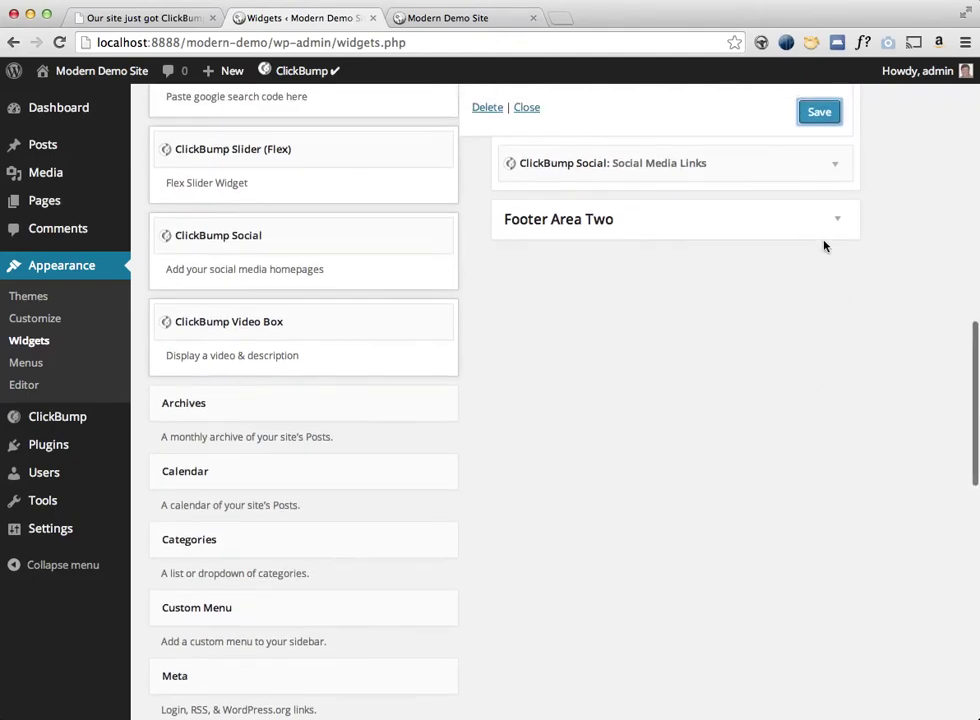
scroll(481, 496, "down", 8)
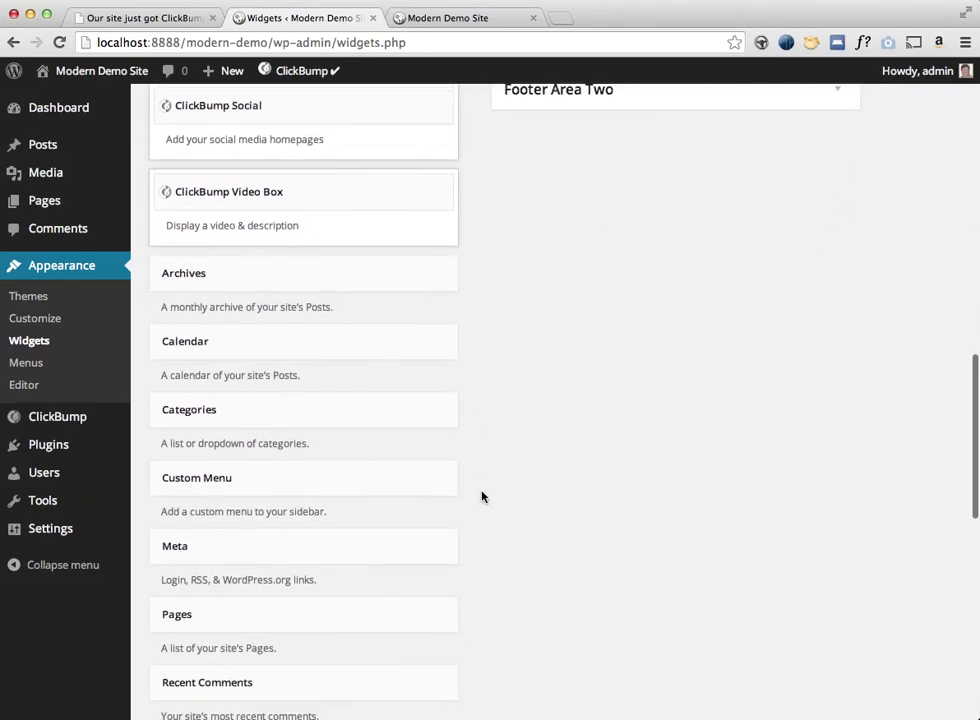
scroll(481, 496, "down", 7)
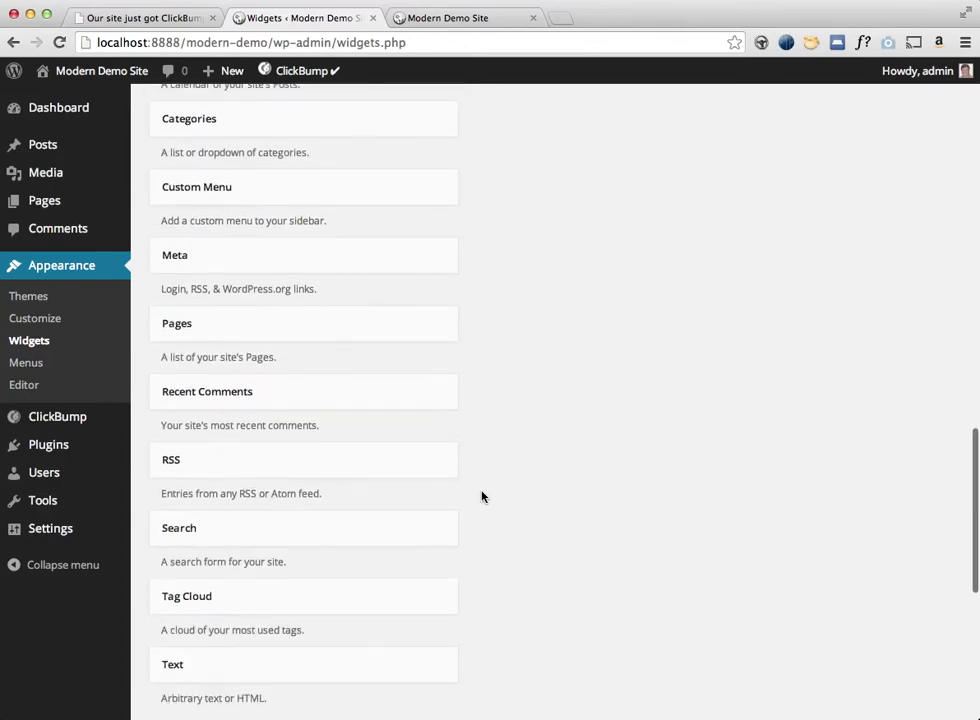
scroll(481, 496, "up", 12)
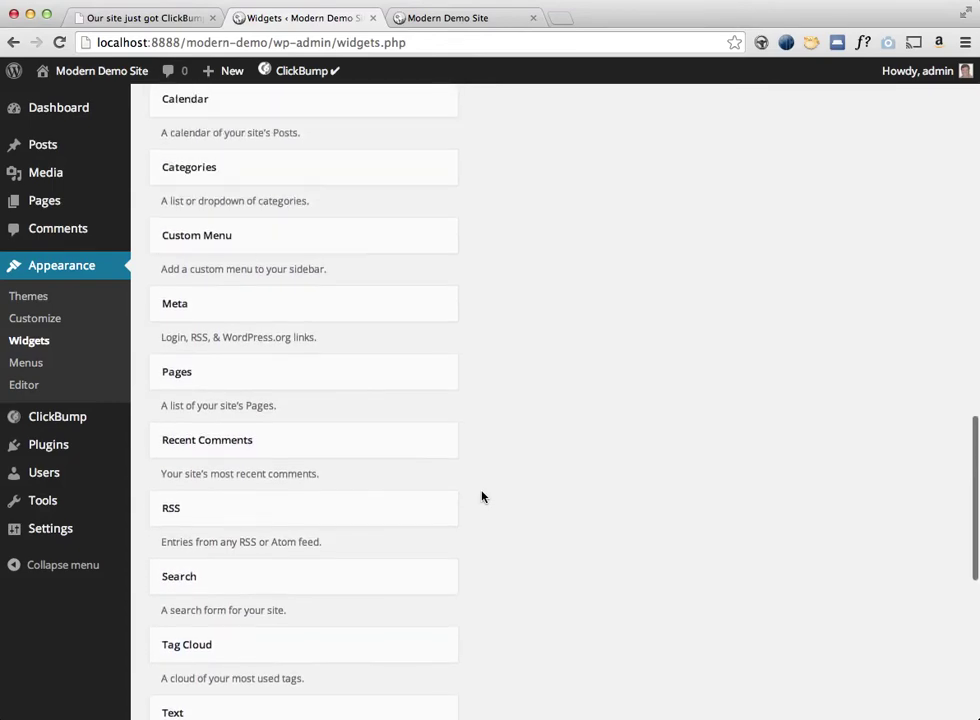
scroll(481, 496, "up", 7)
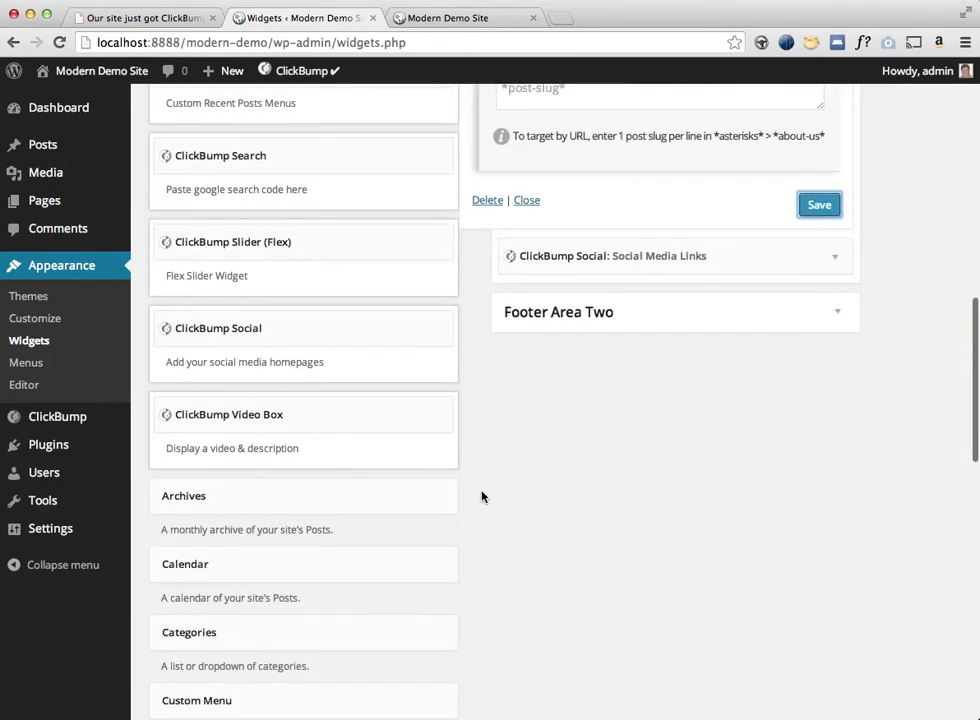
left_click(339, 292)
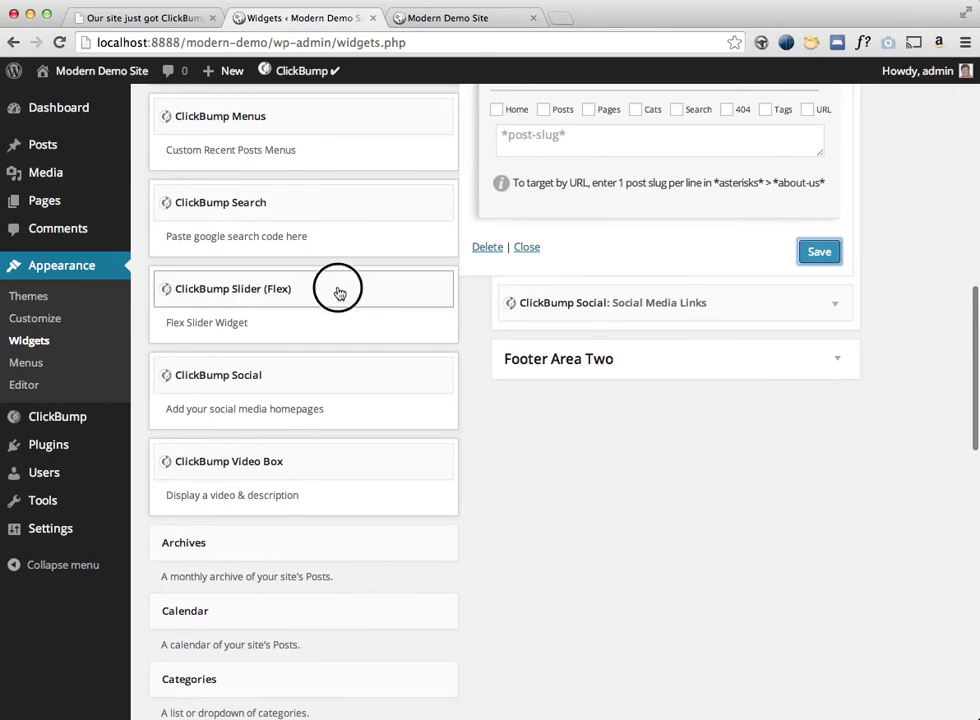
left_click(339, 292)
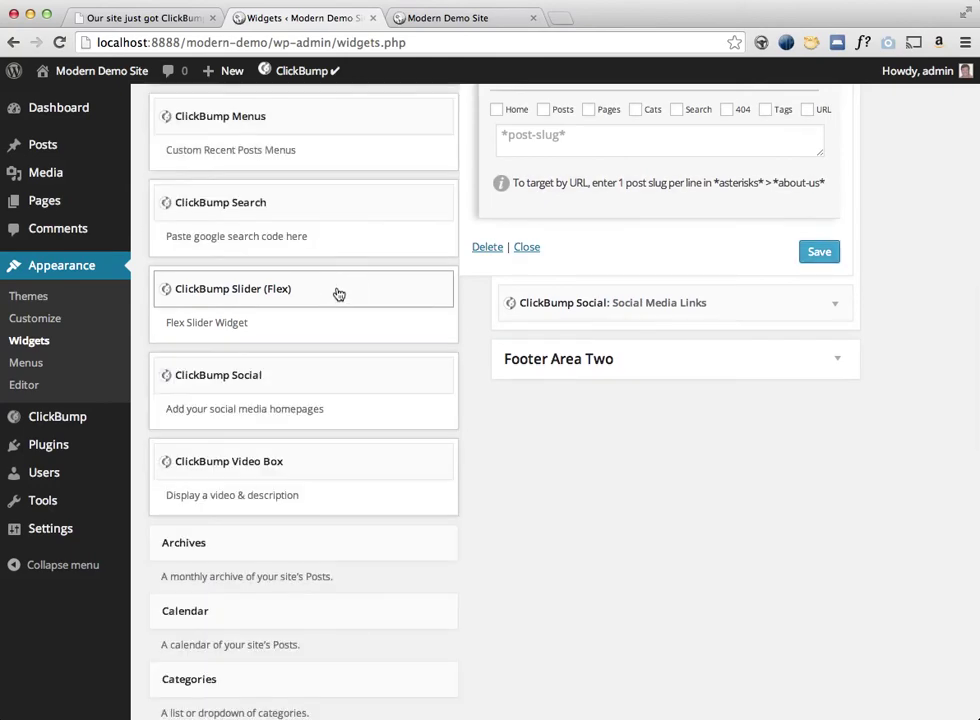
scroll(393, 395, "up", 4)
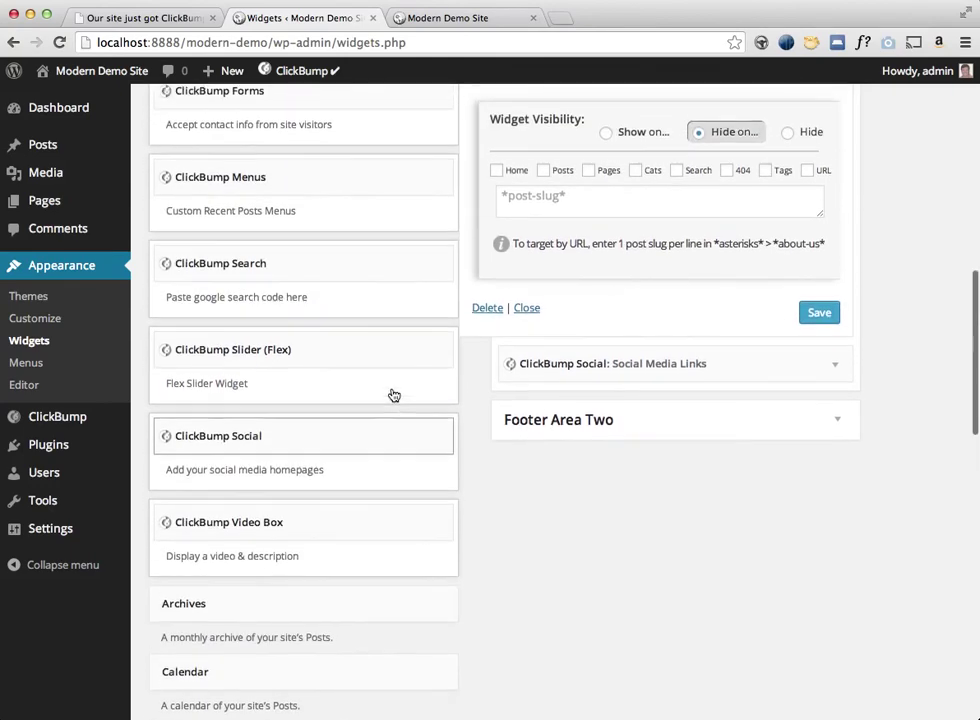
scroll(385, 330, "up", 1)
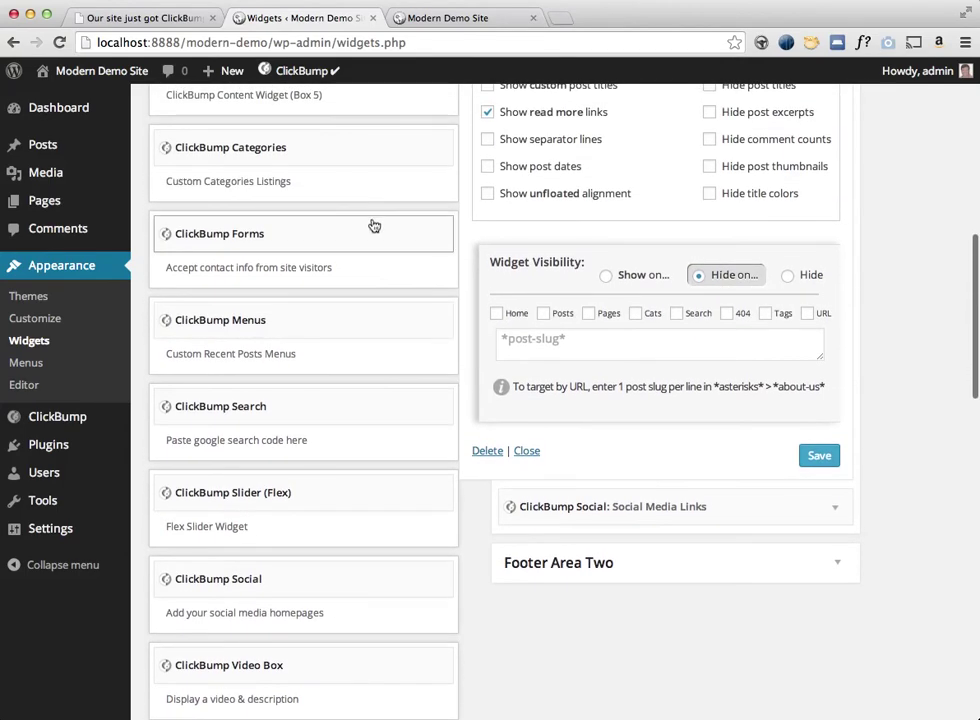
left_click_drag(376, 228, 757, 511)
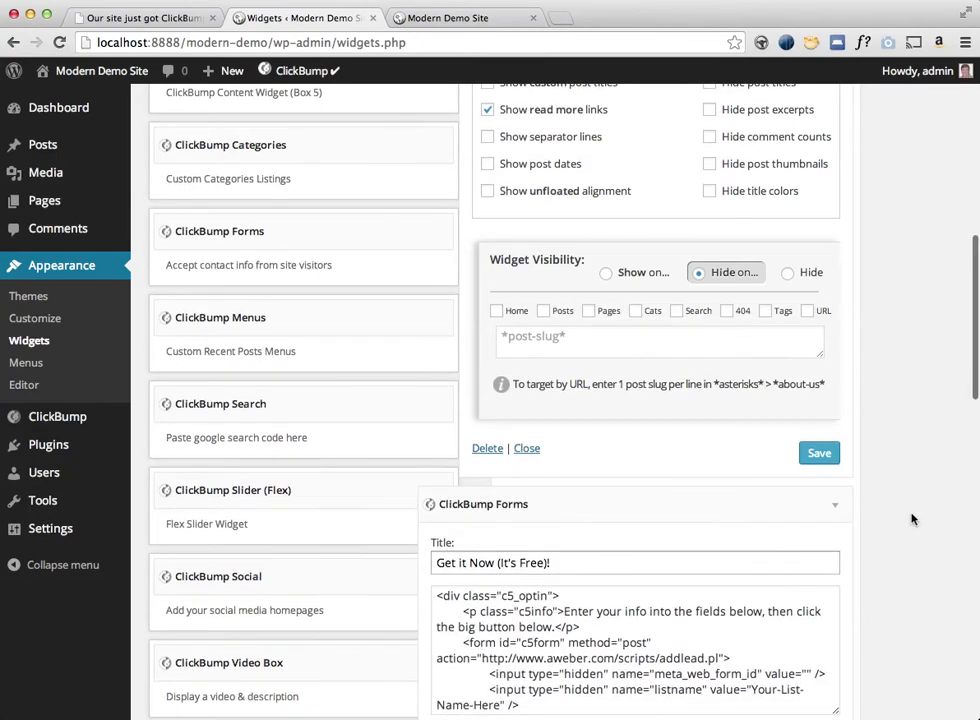
Delete the callout privacy paragraph and the phone number paragraph at the end of the ClickBump Forms widget's HTML code.
scroll(911, 518, "down", 5)
scroll(911, 518, "down", 2)
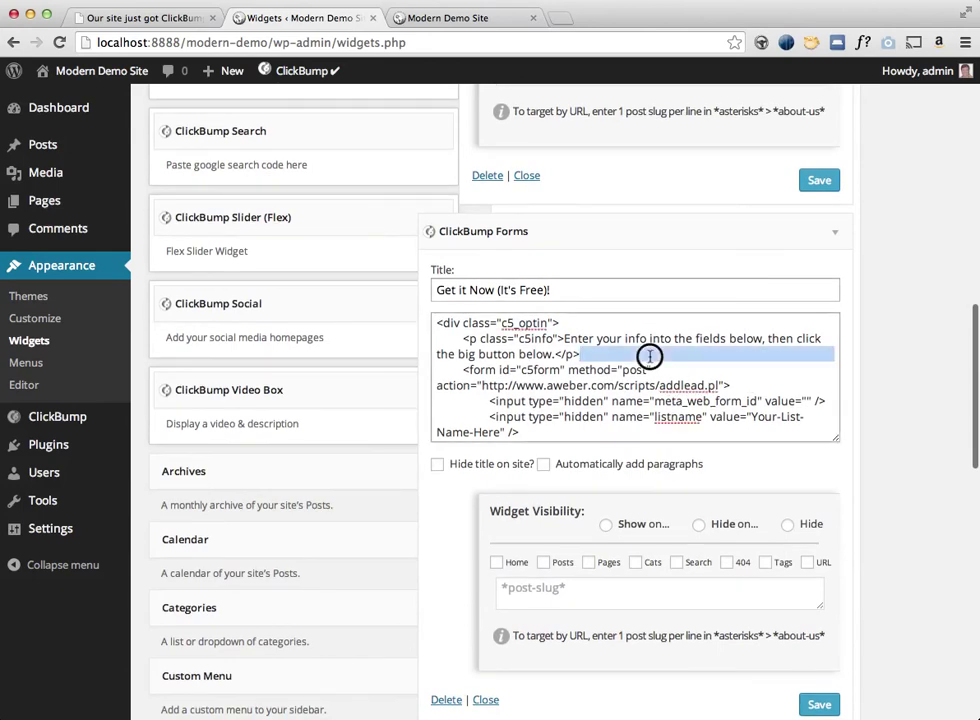
triple_click(674, 335)
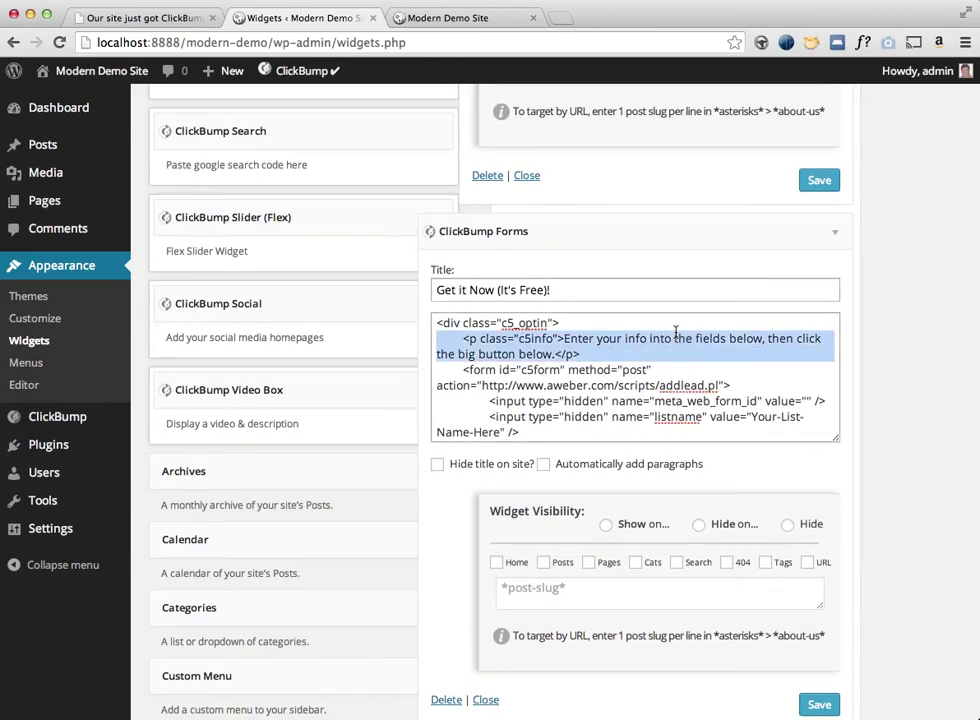
left_click(676, 327)
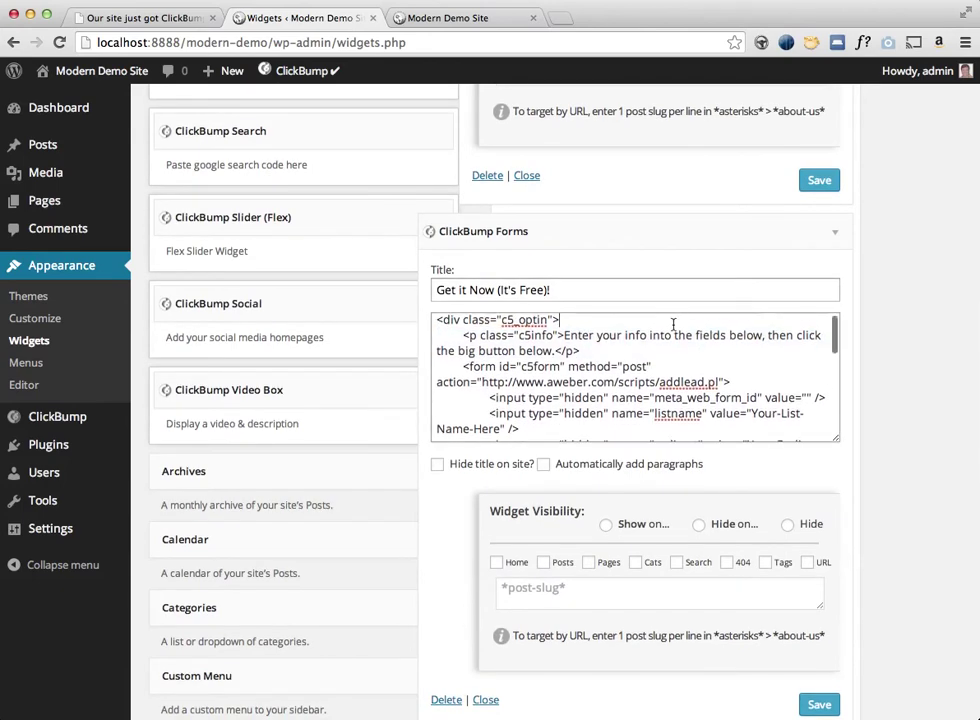
scroll(673, 324, "down", 6)
scroll(674, 324, "down", 4)
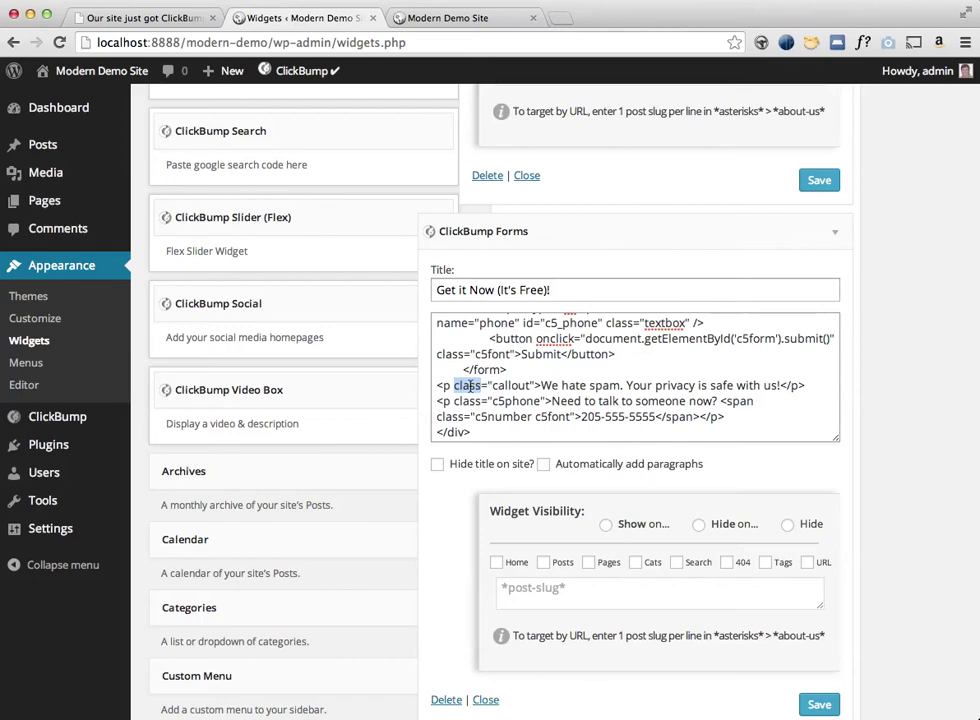
left_click_drag(437, 385, 725, 417)
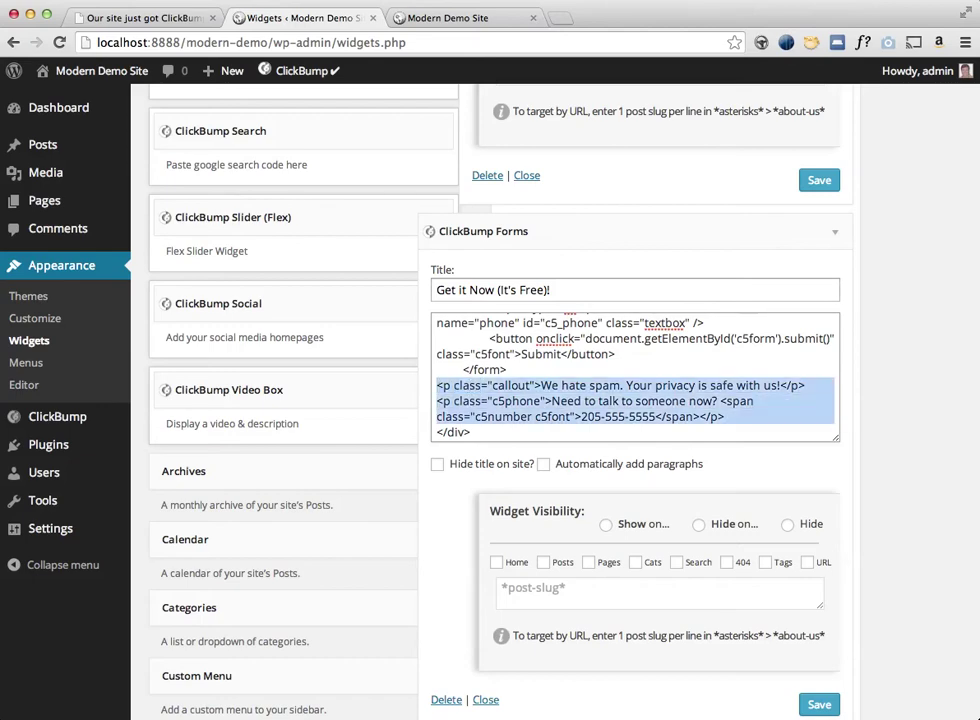
key("BackSpace")
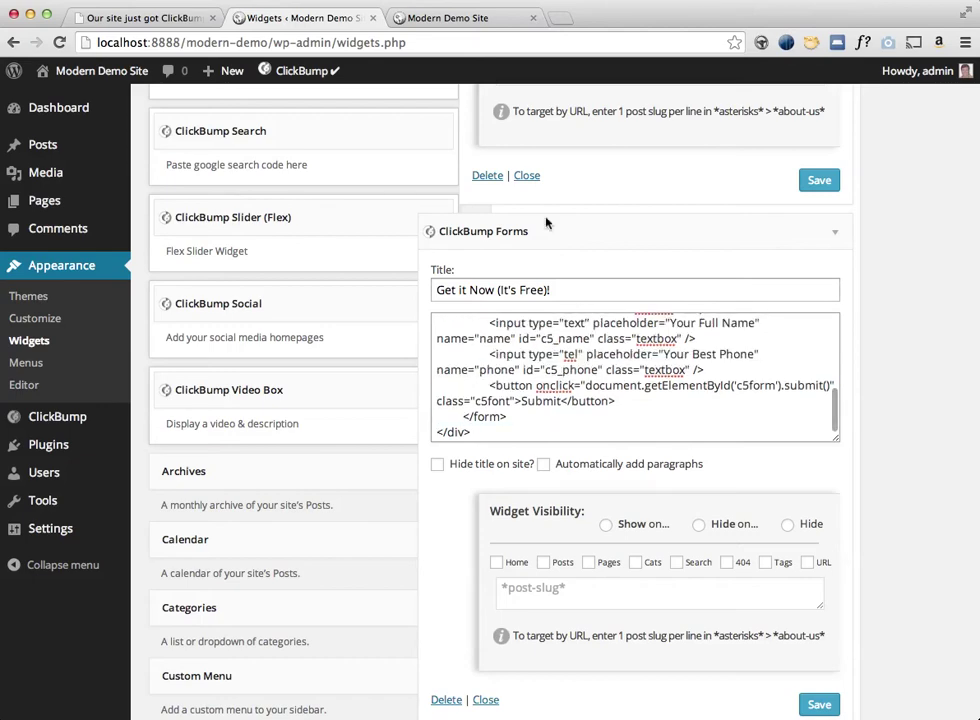
Open clickbump.com/cf7 in a new browser tab, skim the Contact Form 7 instructions, and return to the Widgets page.
left_click(445, 47)
key("super+t")
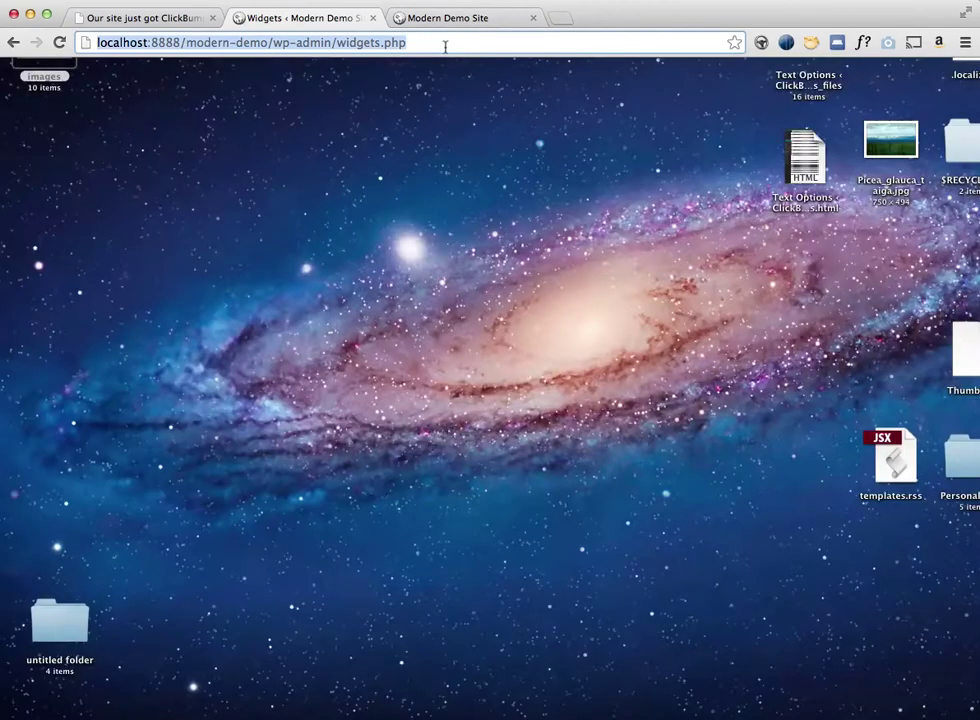
type("clickbump.com/")
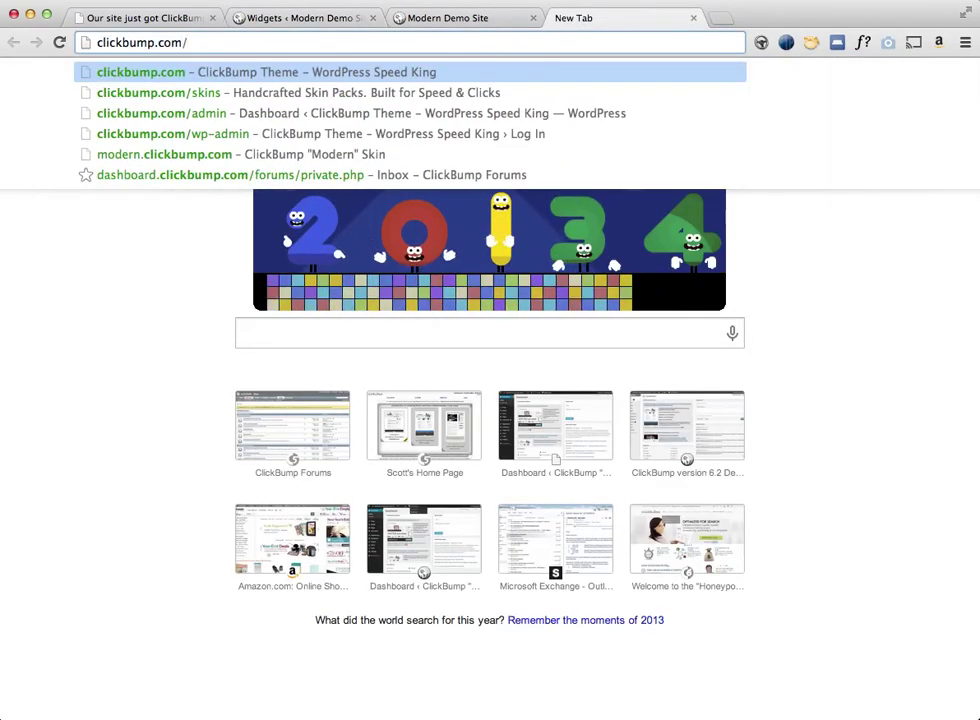
type("cf7")
key("Return")
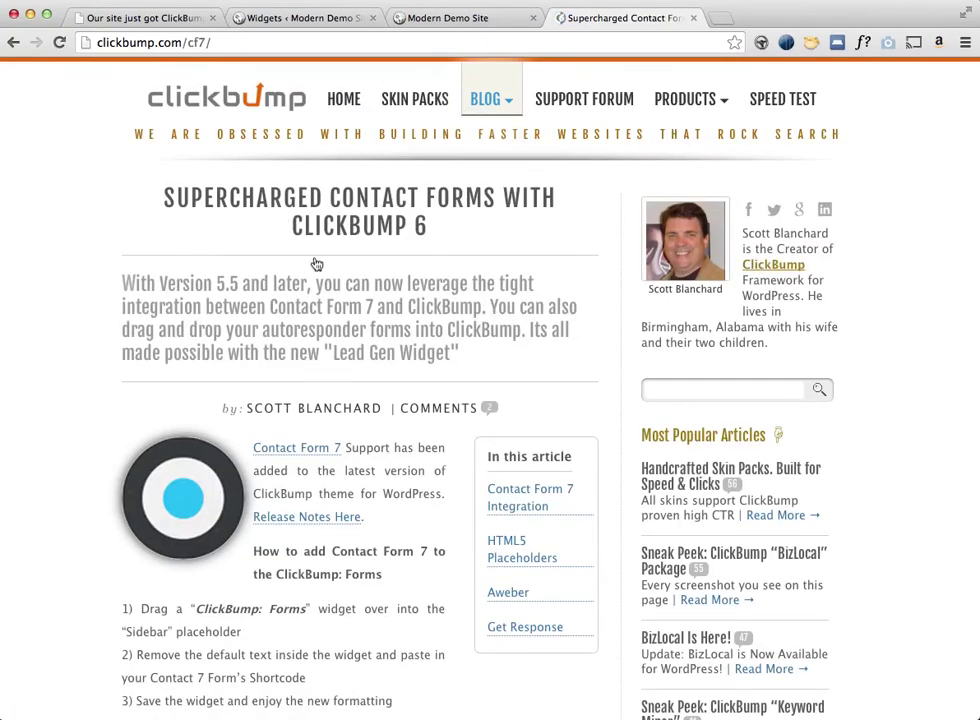
scroll(316, 264, "down", 5)
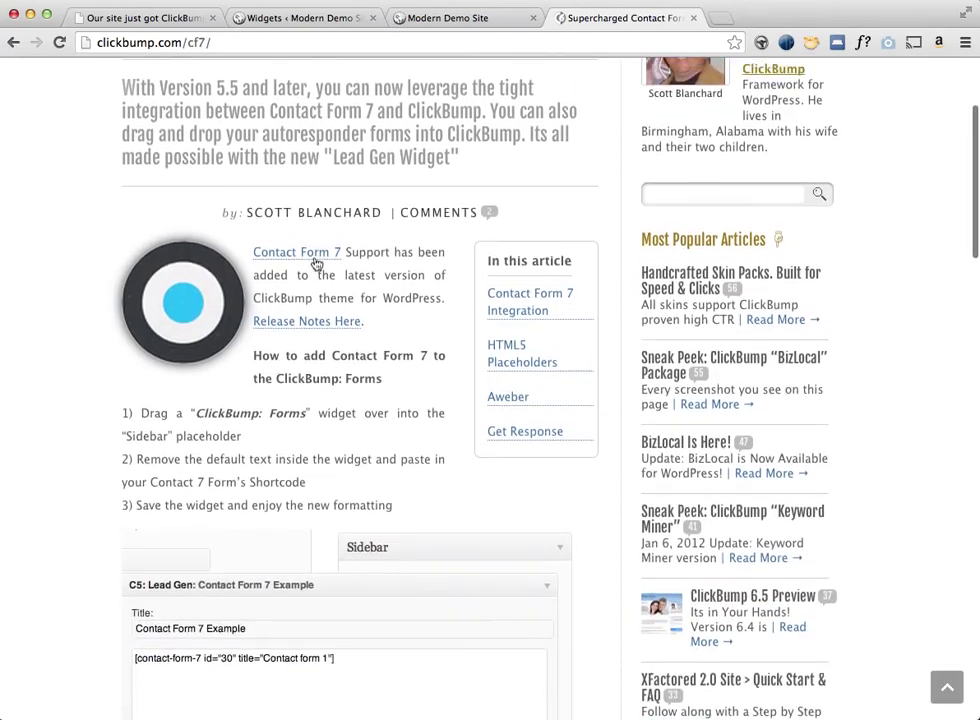
scroll(316, 263, "up", 5)
key("ctrl+shift+Tab")
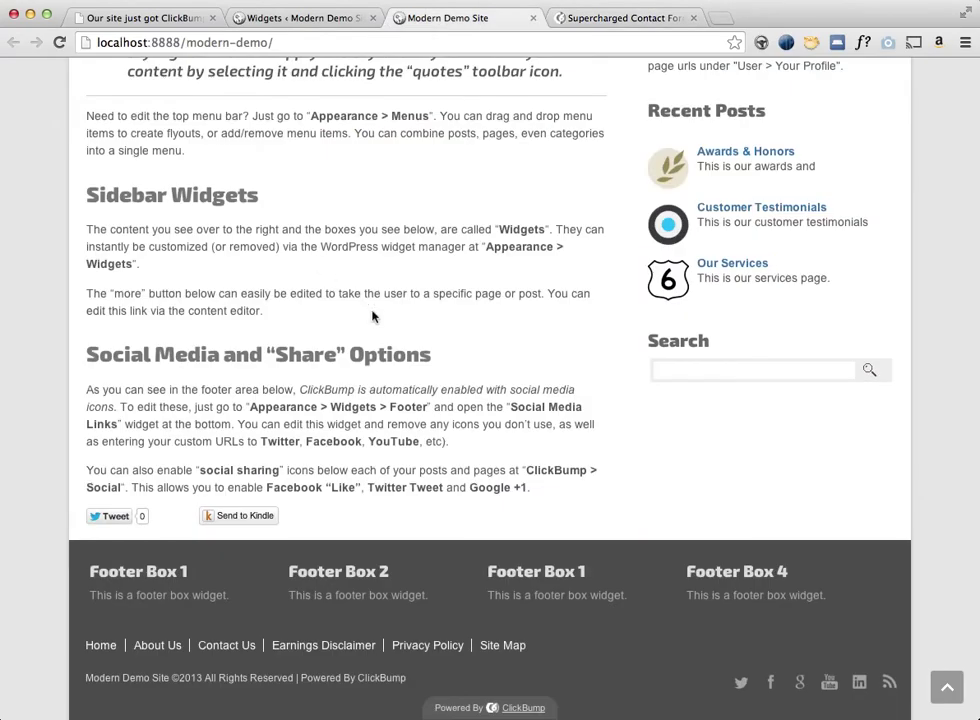
key("ctrl+shift+Tab")
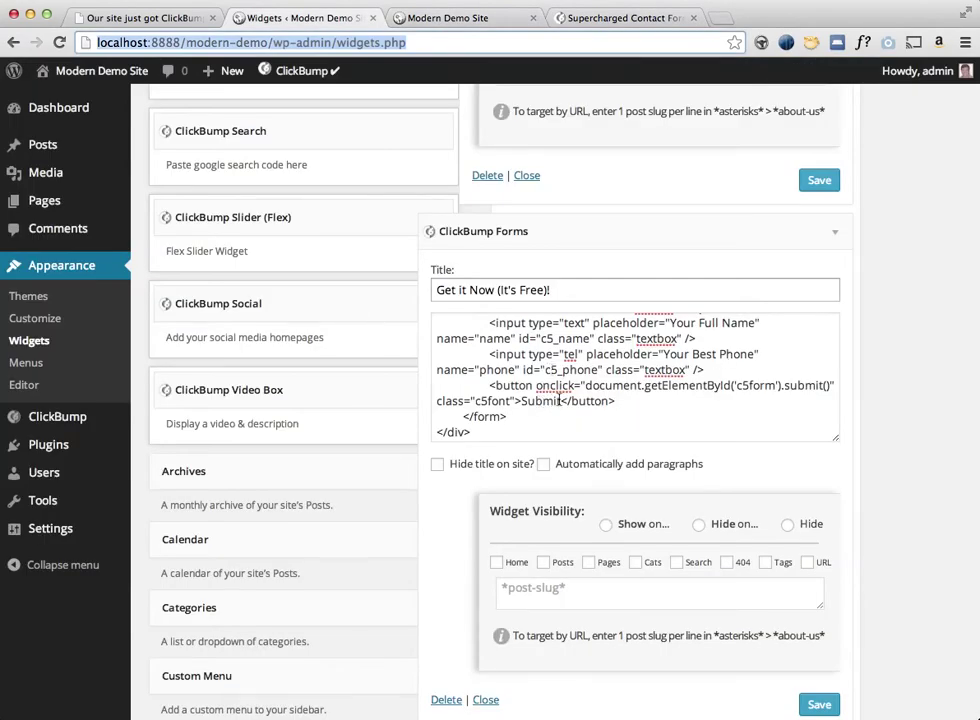
Review the ClickBump Forms widget's remaining form code, save the widget and collapse it.
scroll(558, 400, "up", 5)
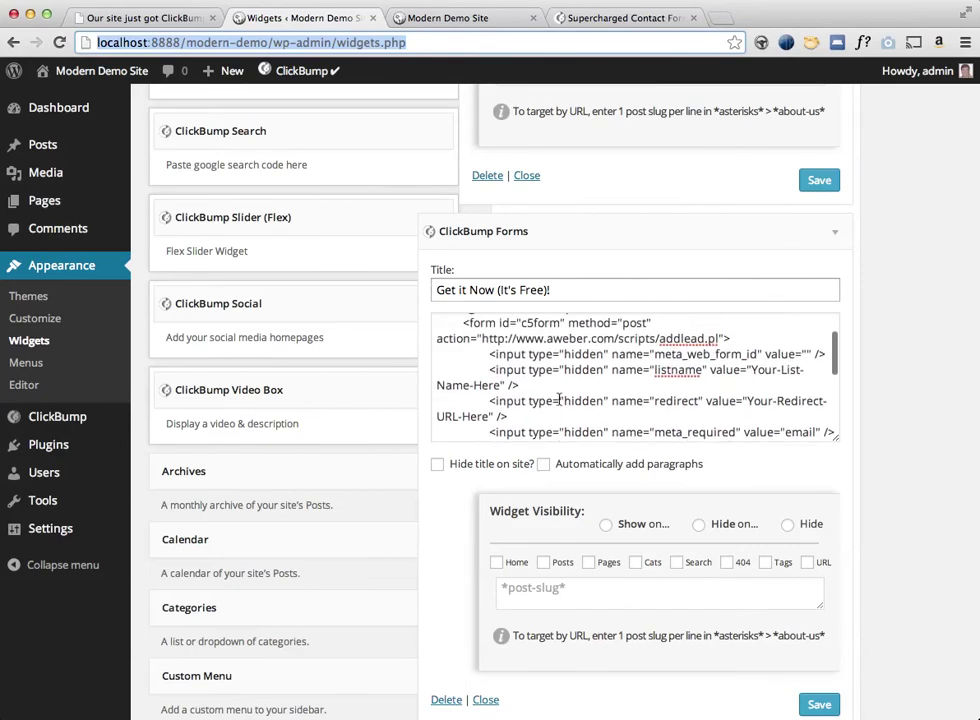
scroll(560, 400, "down", 3)
scroll(560, 400, "down", 2)
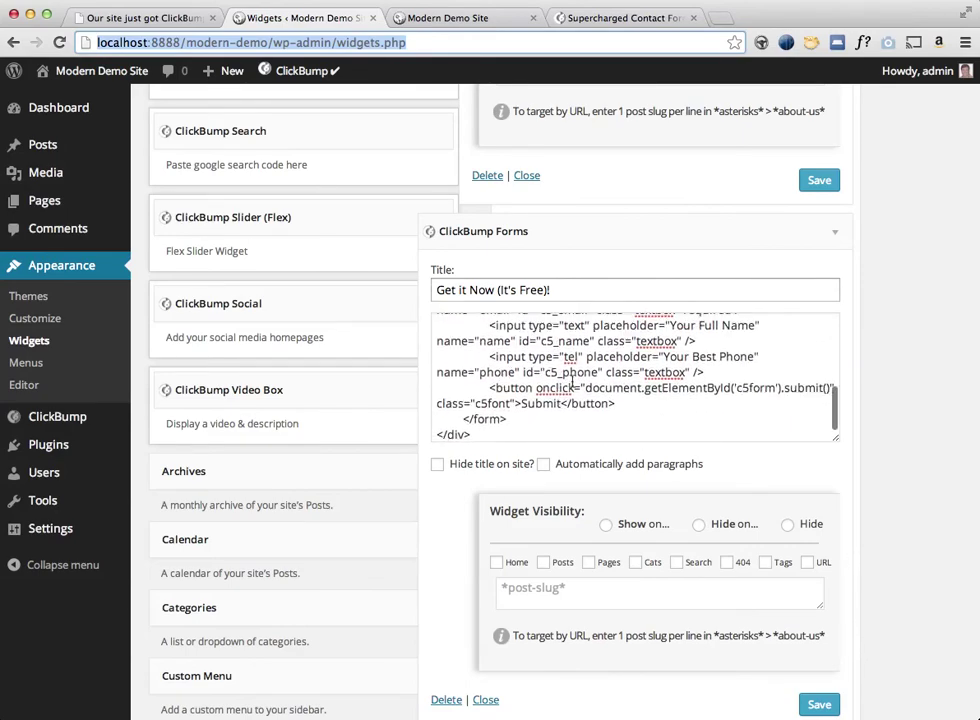
scroll(606, 399, "down", 1)
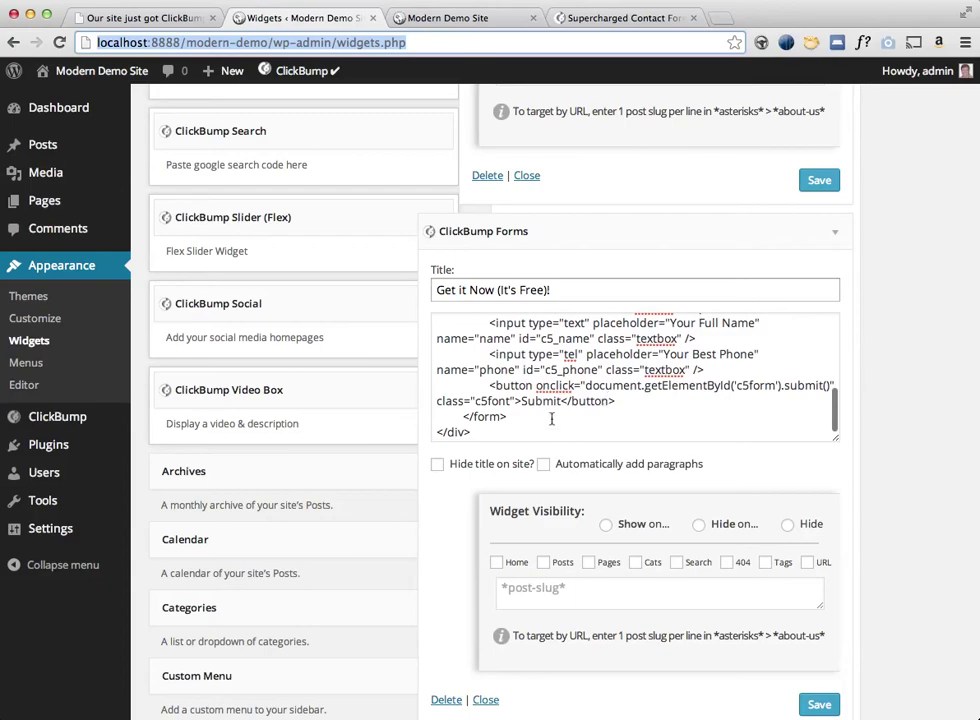
left_click(551, 418)
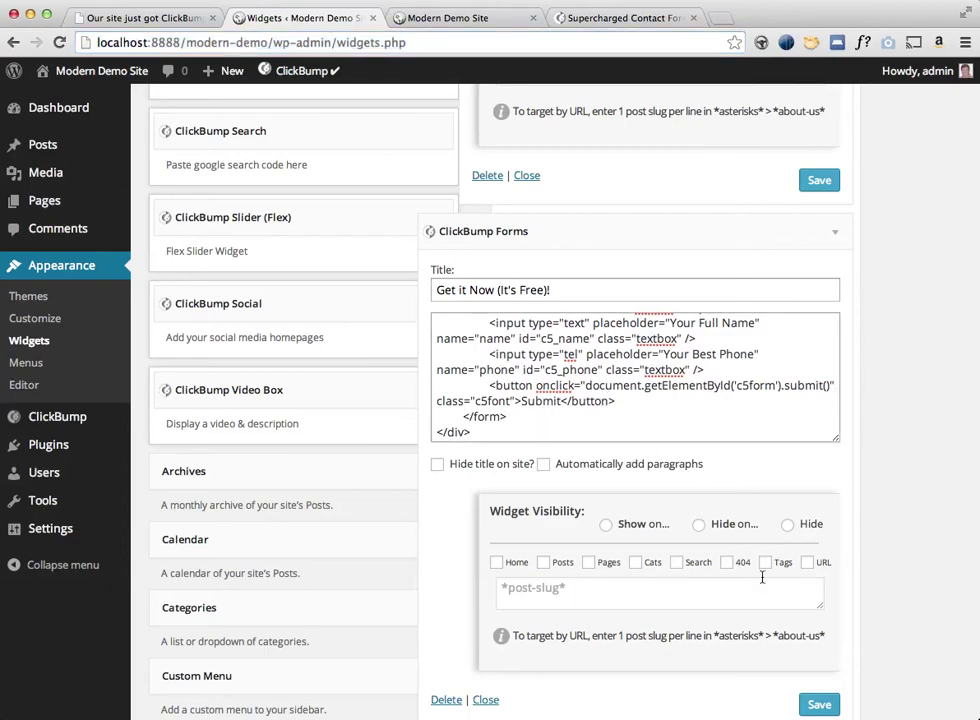
scroll(776, 637, "down", 3)
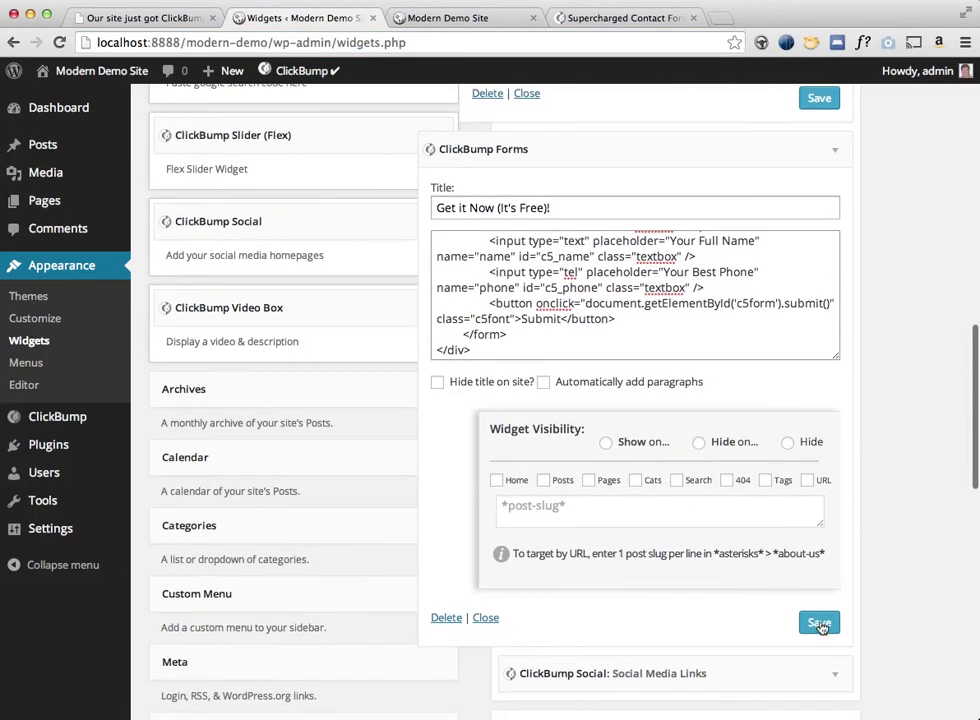
left_click(818, 625)
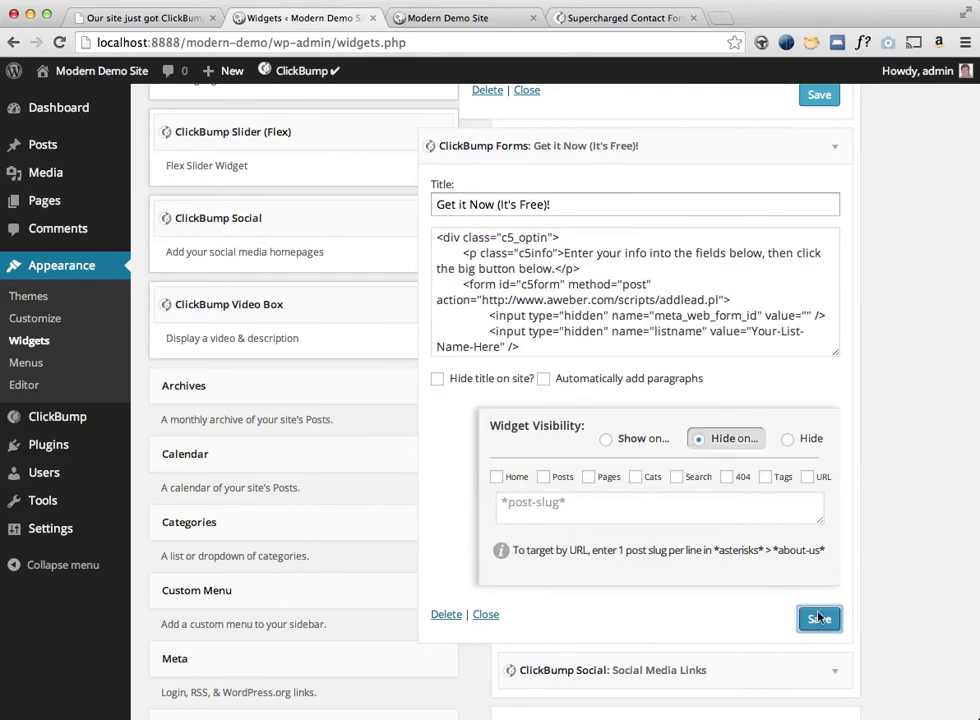
left_click(838, 155)
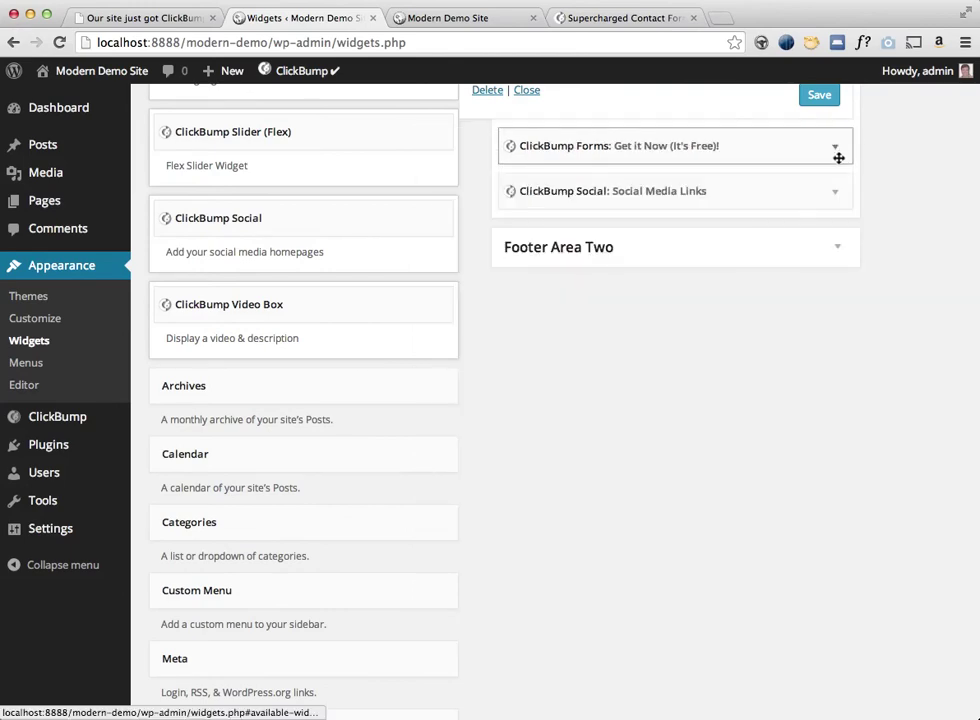
Title the ClickBump Menus widget in Footer Area One "Latest Article" and save it.
scroll(831, 256, "up", 2)
scroll(833, 258, "up", 3)
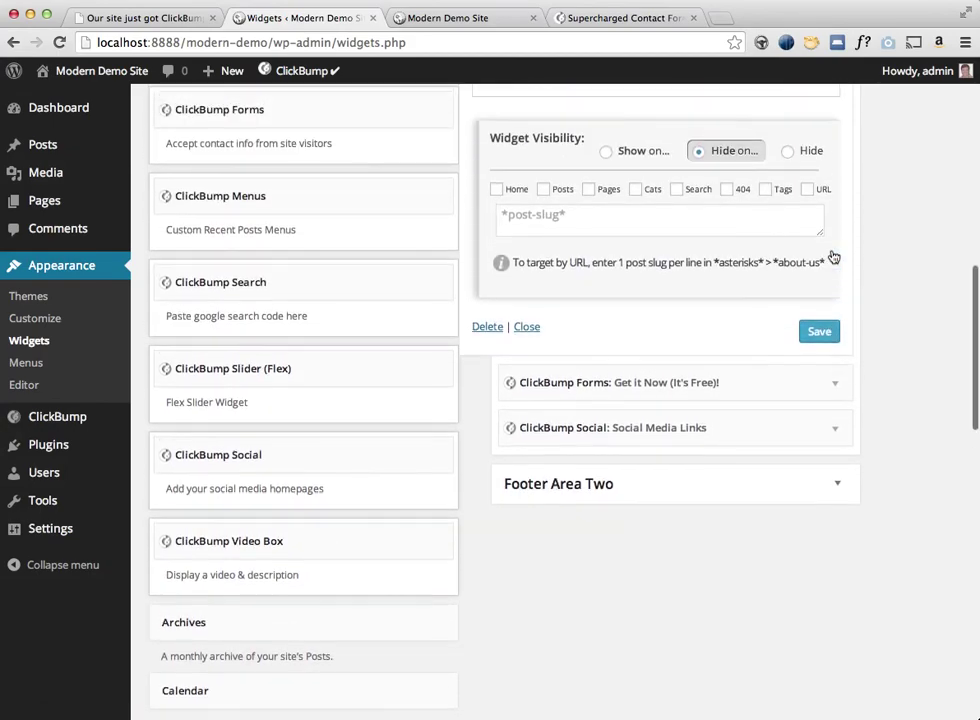
scroll(749, 401, "up", 6)
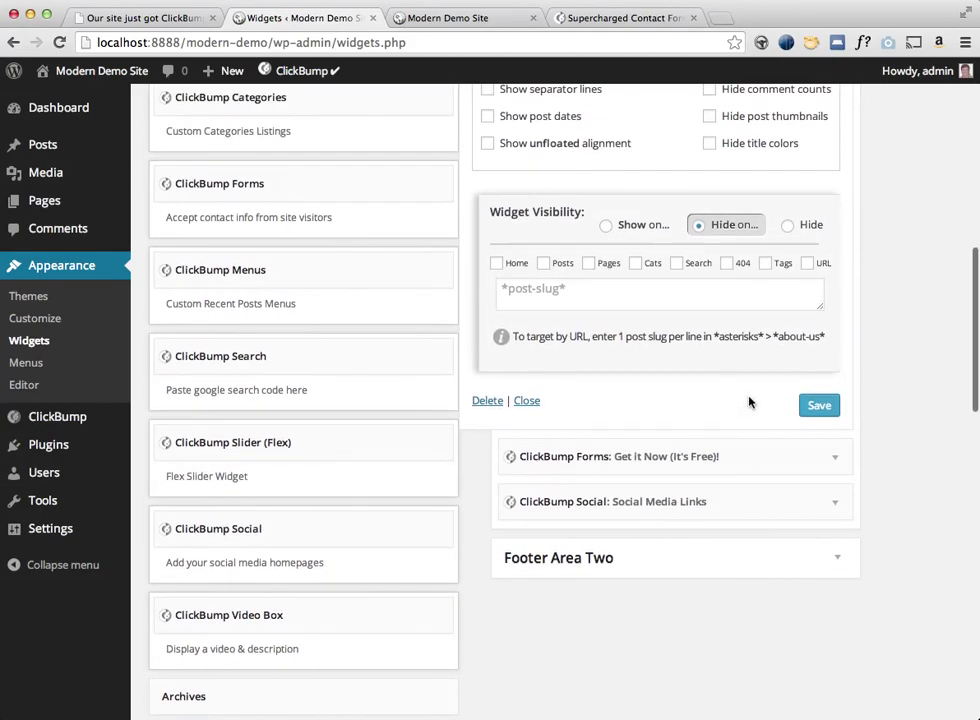
scroll(749, 401, "up", 2)
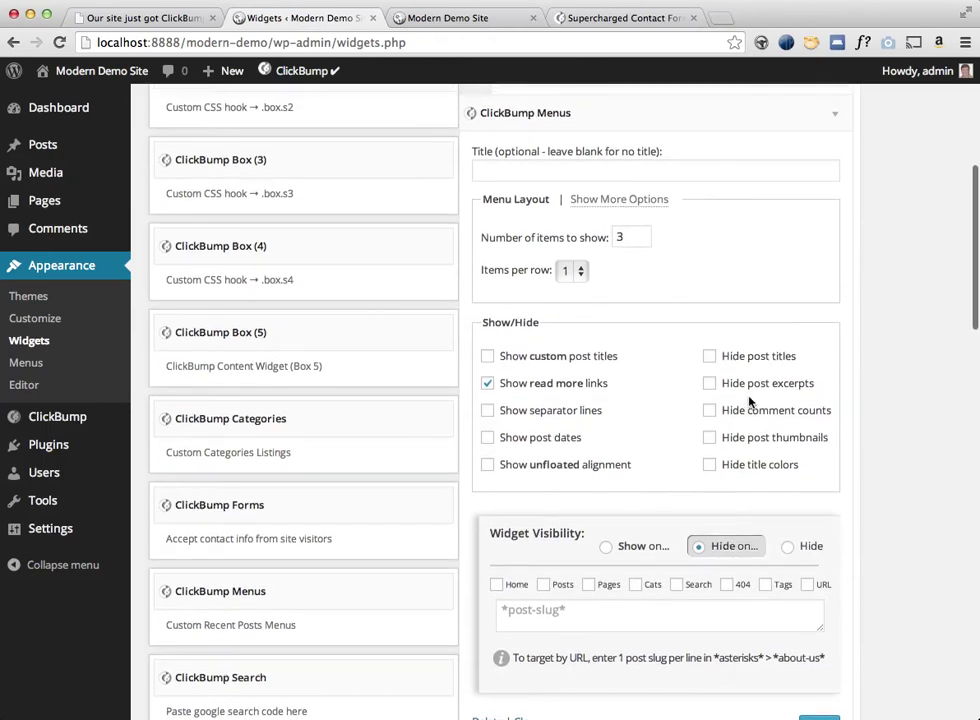
left_click(679, 205)
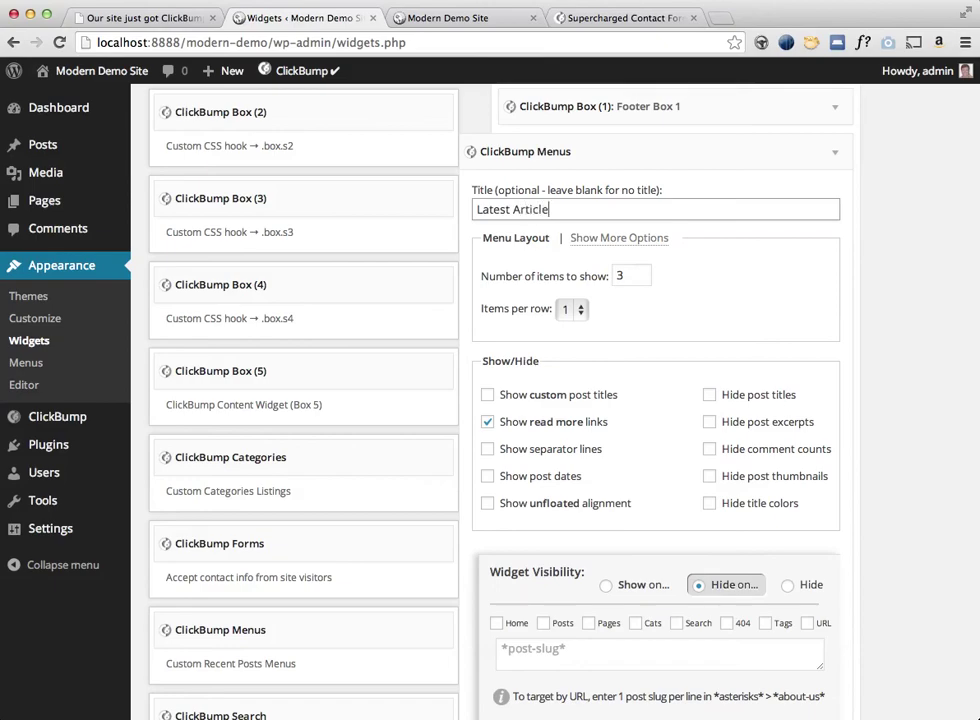
scroll(772, 427, "down", 4)
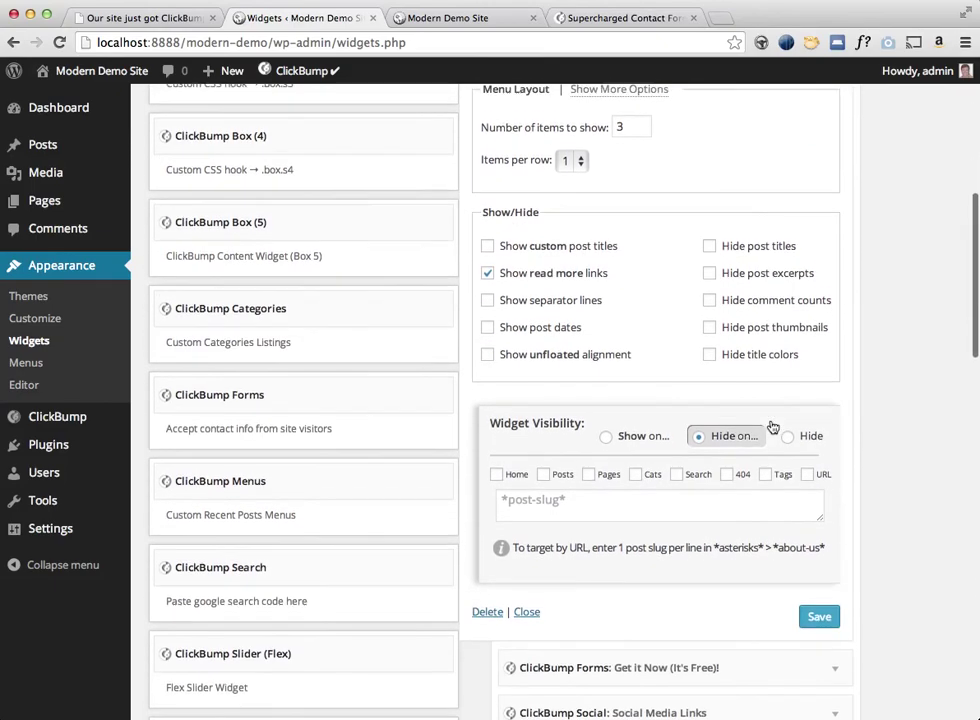
left_click(814, 586)
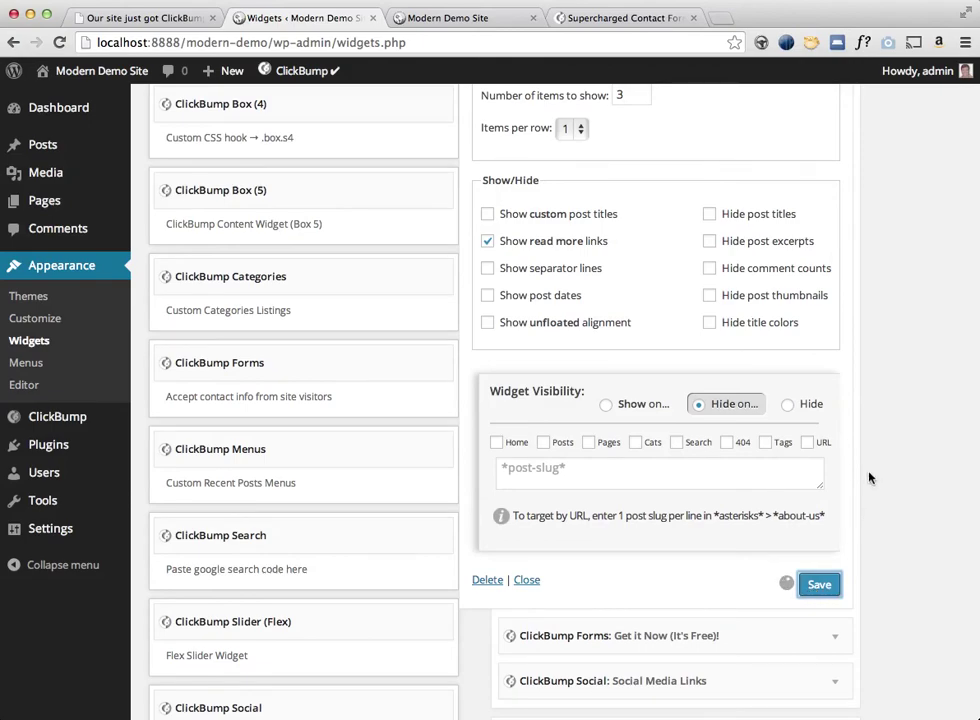
Collapse the Latest Articles menu widget, then reload the demo site's home page and inspect its three footer widgets.
scroll(852, 470, "up", 4)
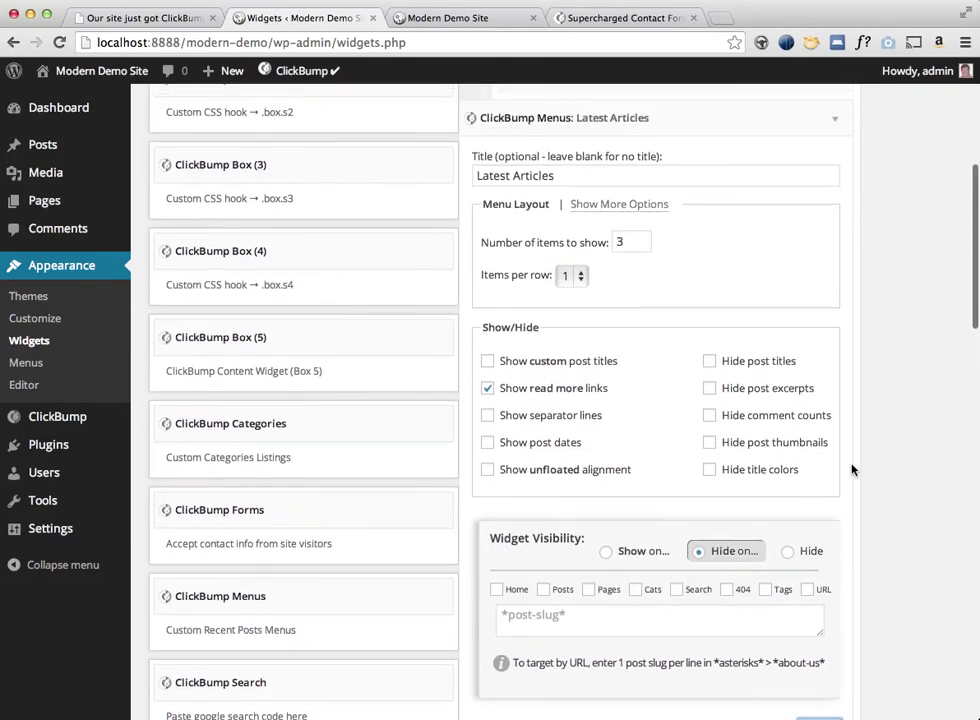
left_click(838, 192)
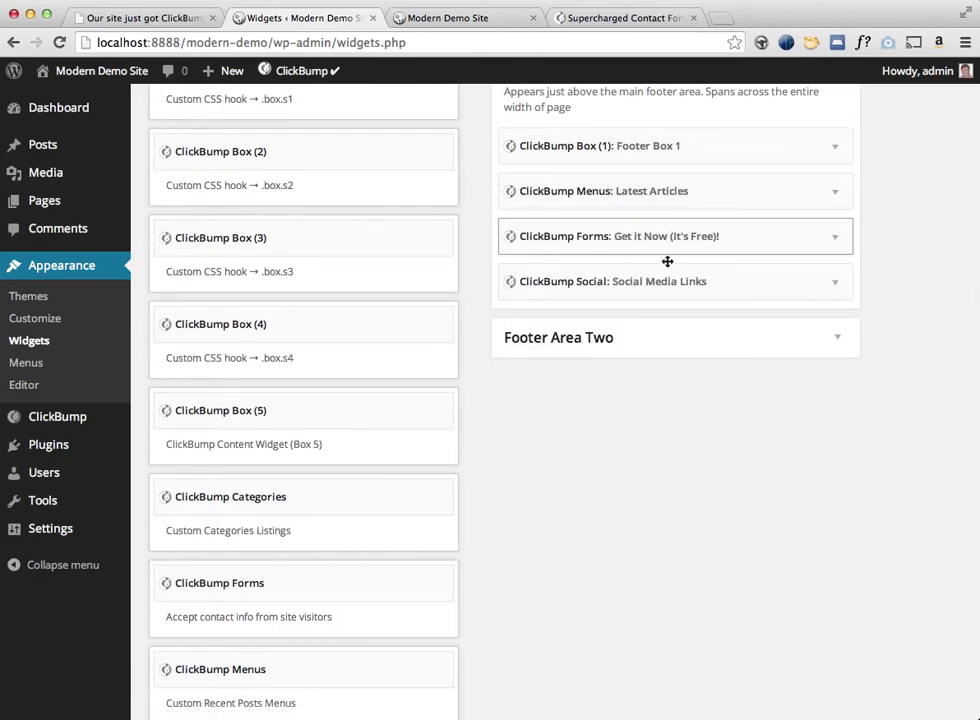
key("super+alt+Right")
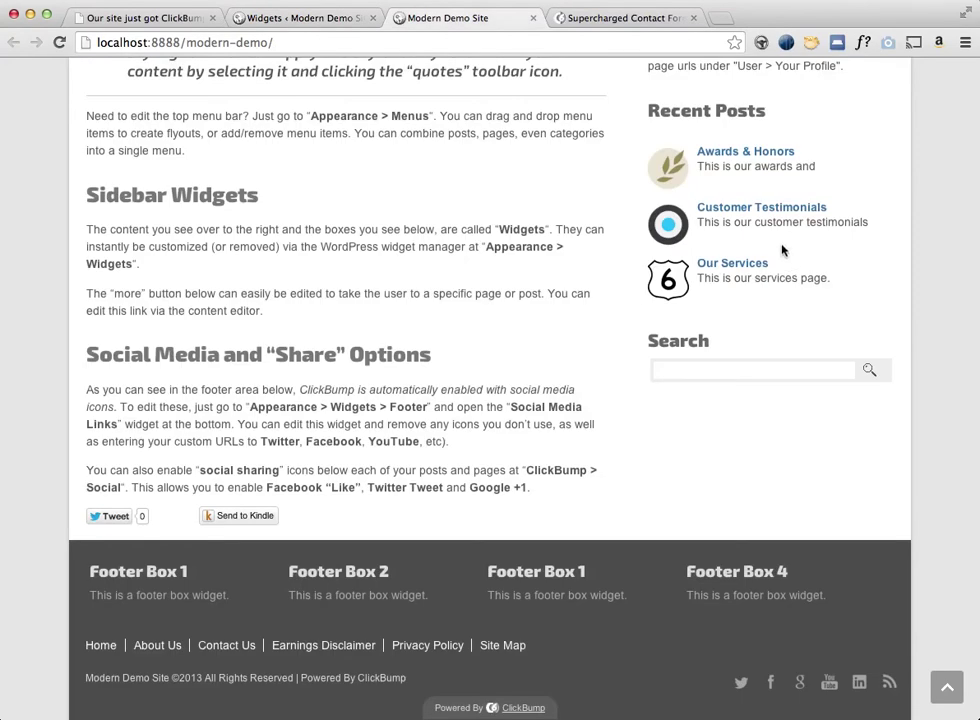
key("super+r")
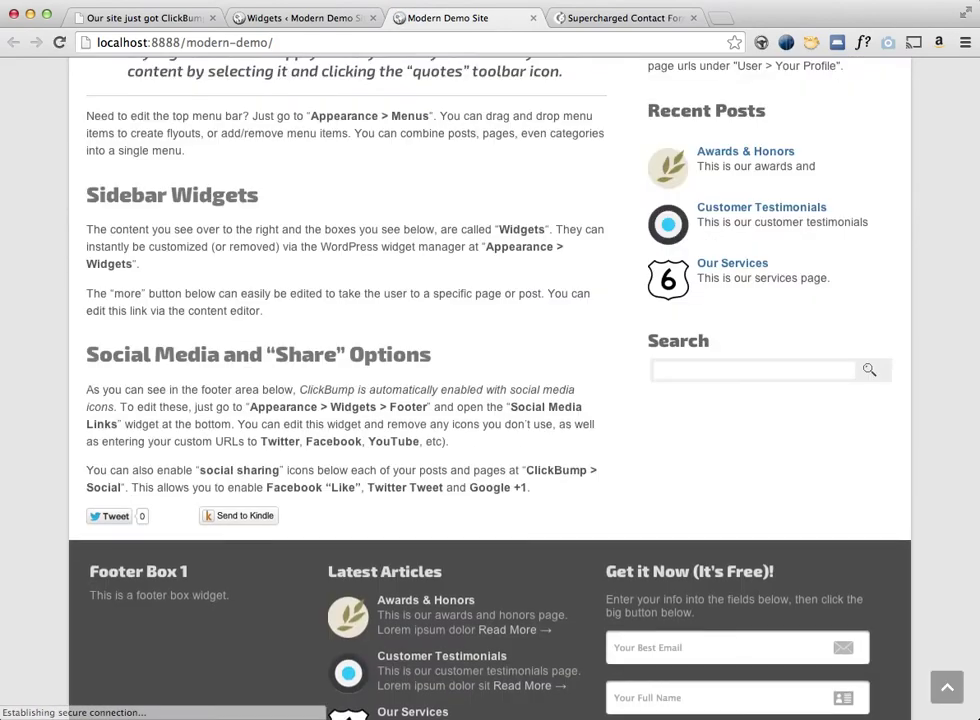
scroll(490, 380, "down", 5)
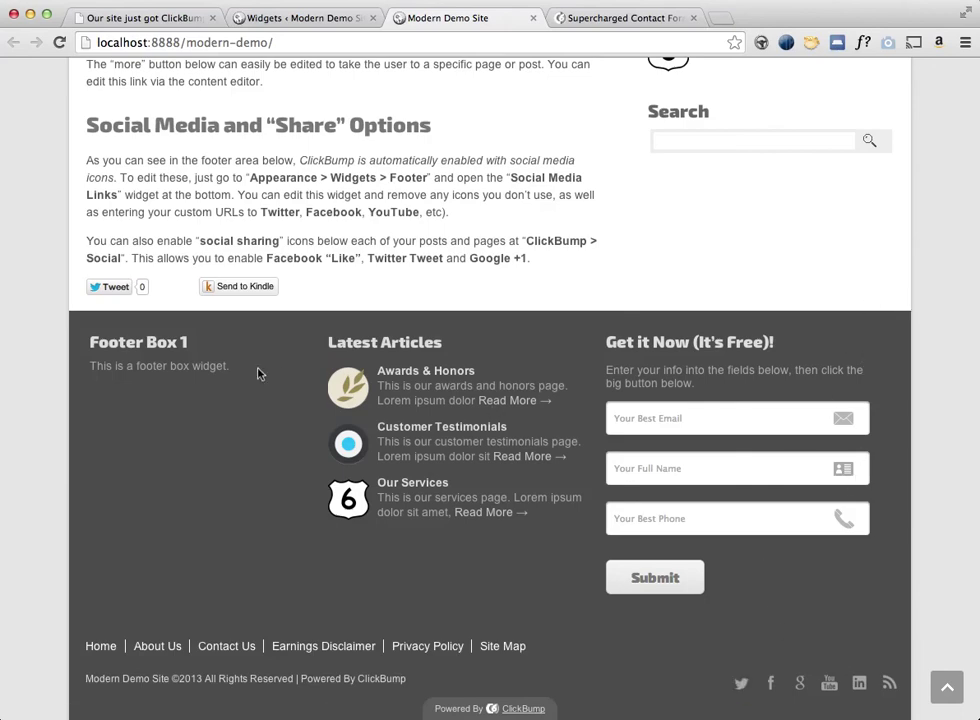
Review the footer and header of the ClickBump Modern skin reference page for comparison, then return to the Widgets page's ClickBump options.
left_click(350, 396)
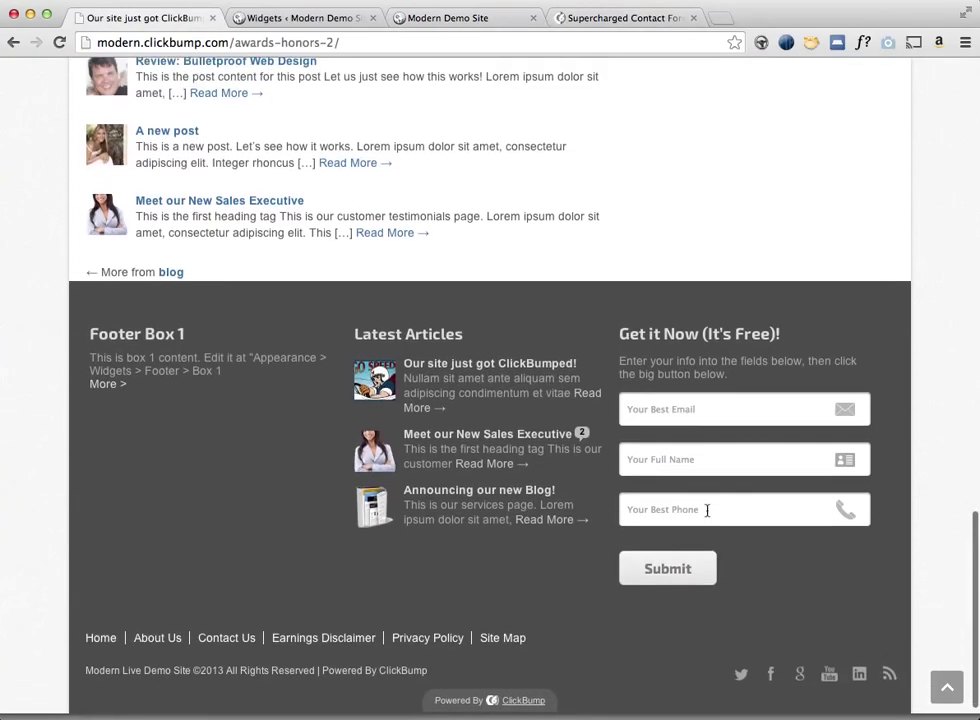
scroll(707, 513, "up", 20)
scroll(707, 516, "up", 3)
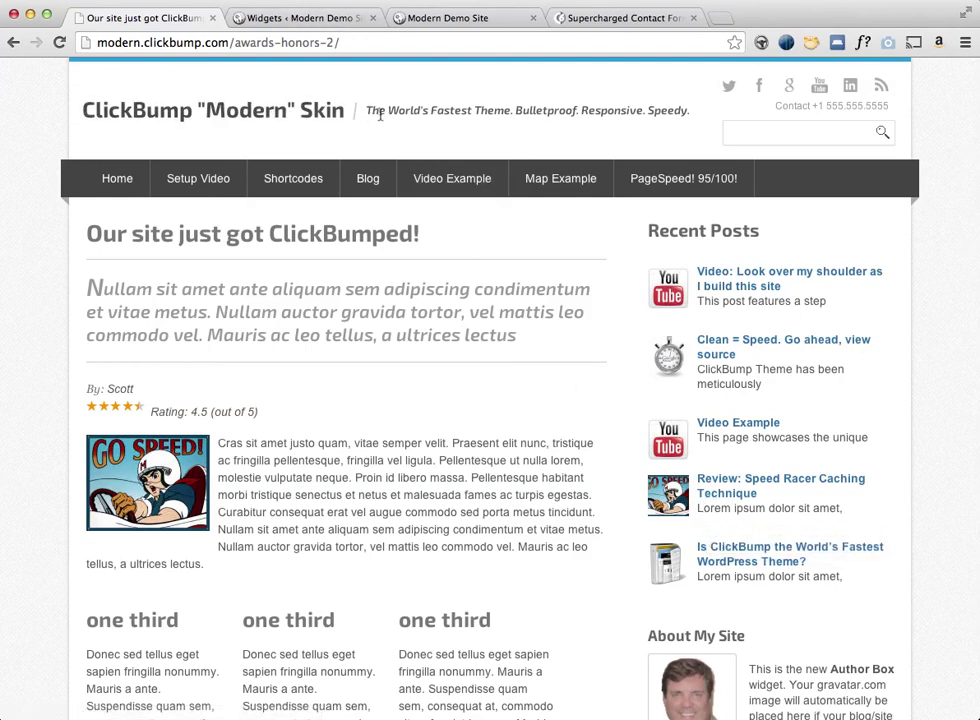
key("ctrl+Tab")
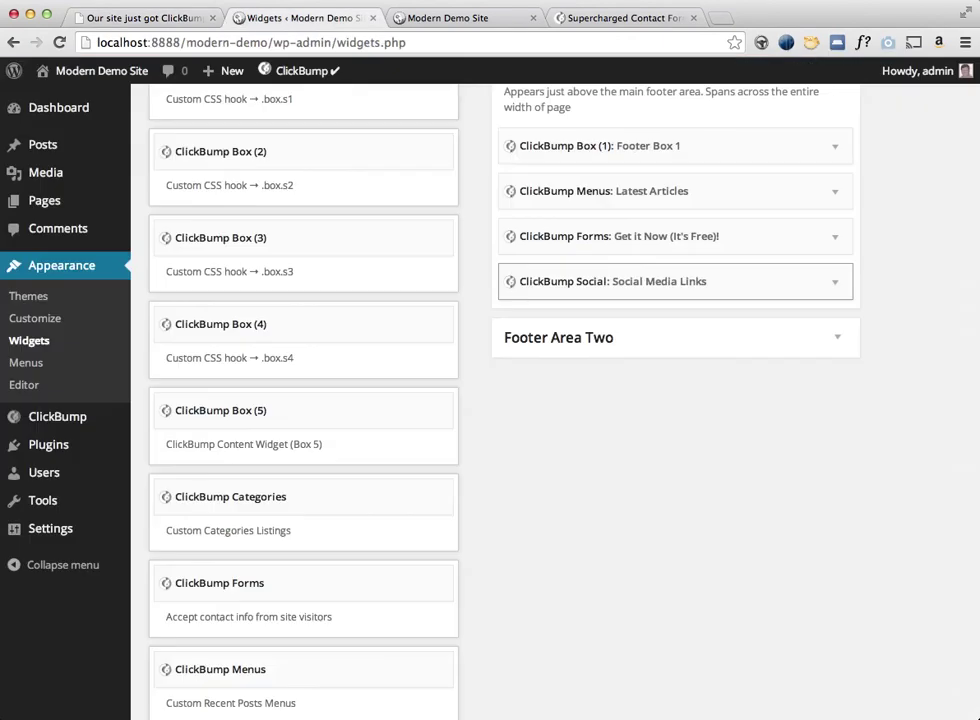
mouse_move(77, 417)
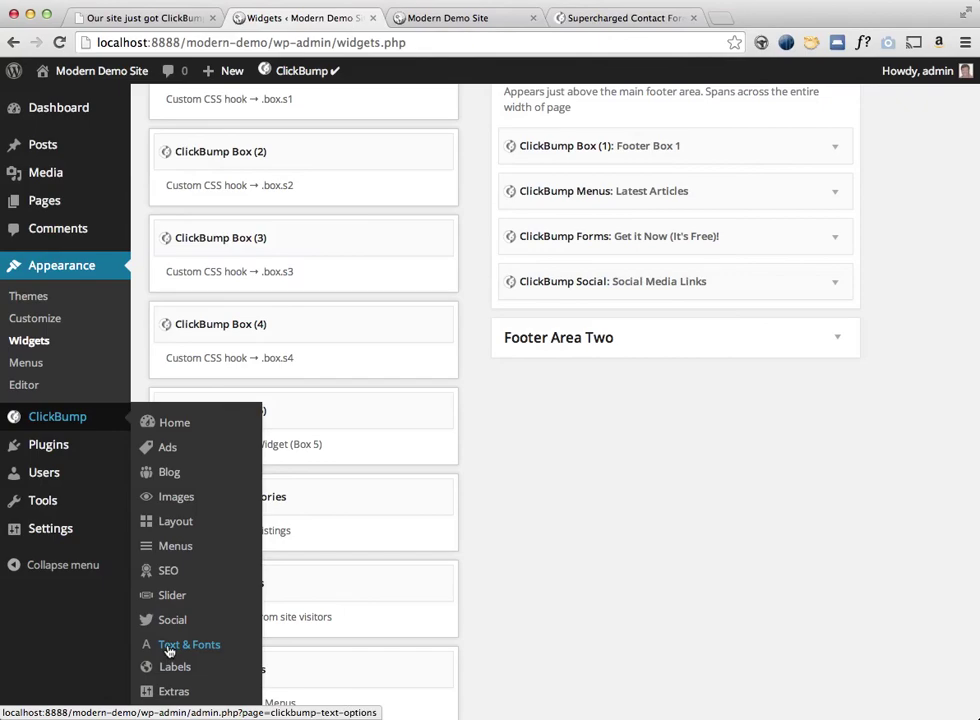
Return to the demo site's home page, narrow the browser window to phone width, and inspect the responsive layout from header to footer.
key("ctrl+Tab")
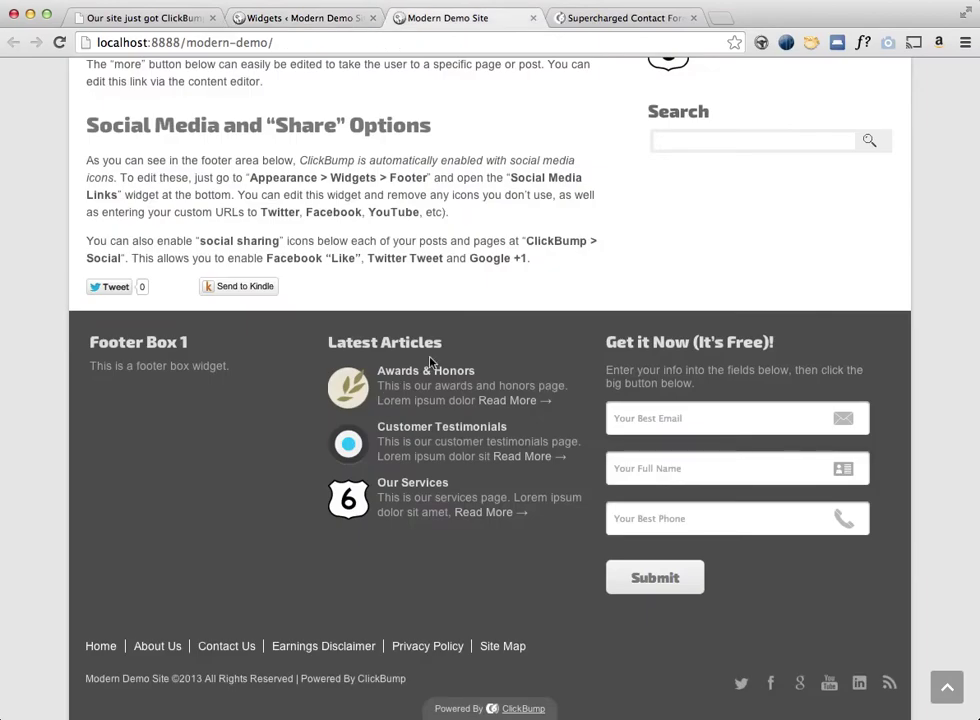
scroll(420, 380, "up", 15)
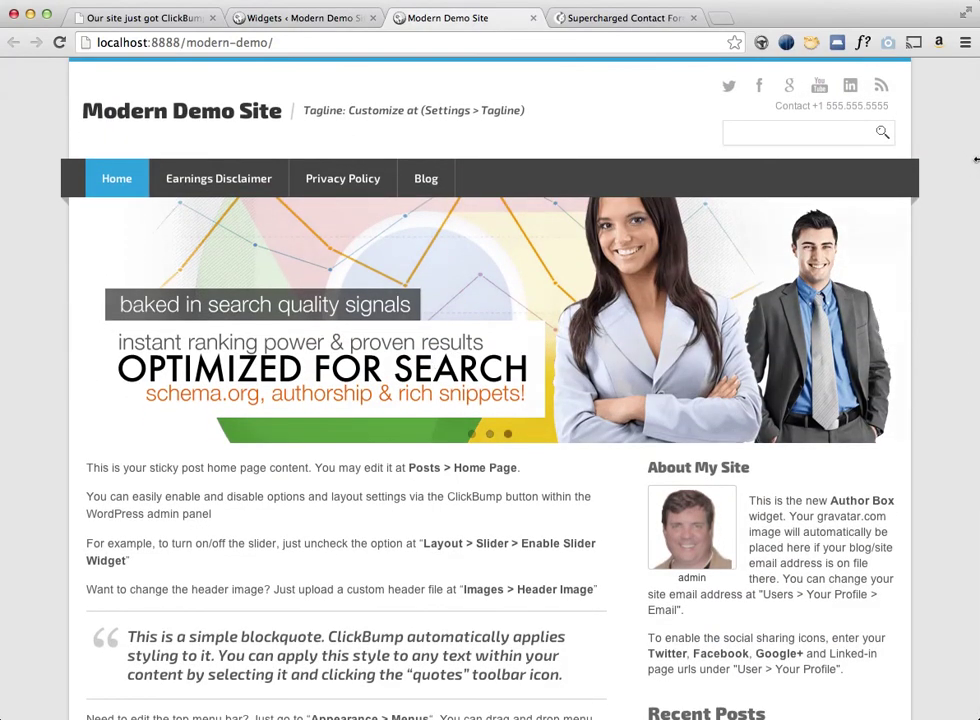
left_click_drag(973, 157, 245, 186)
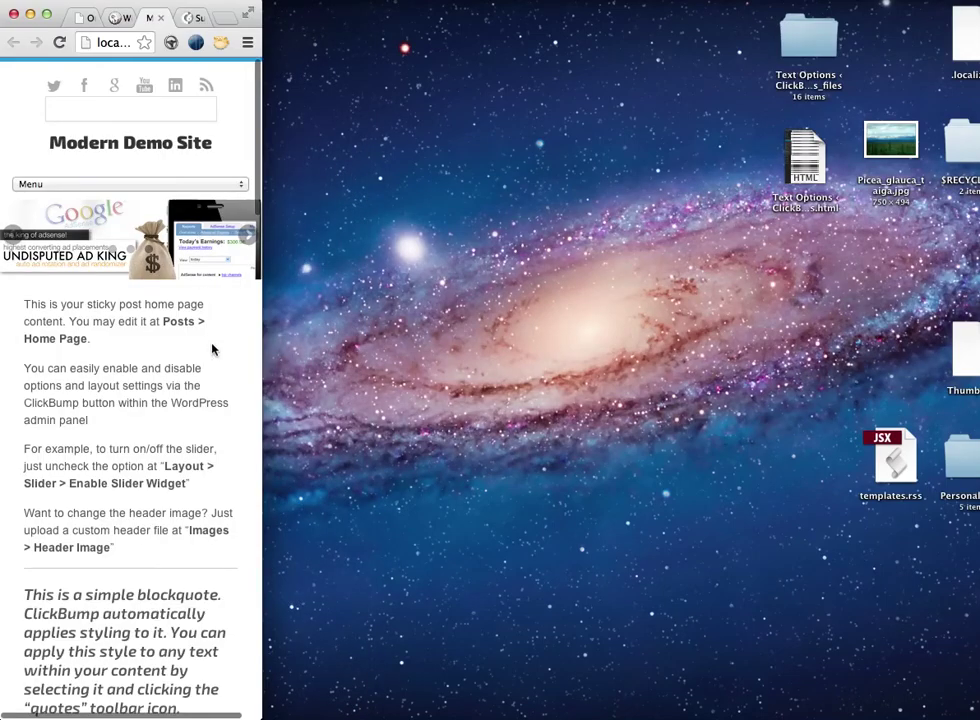
scroll(212, 349, "down", 20)
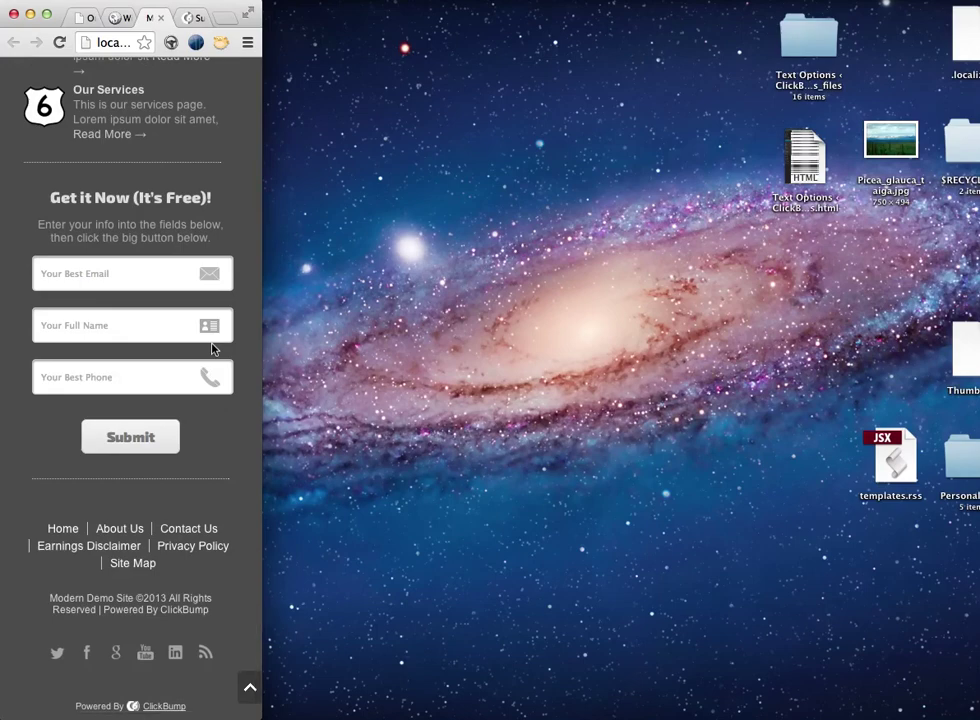
left_click(250, 686)
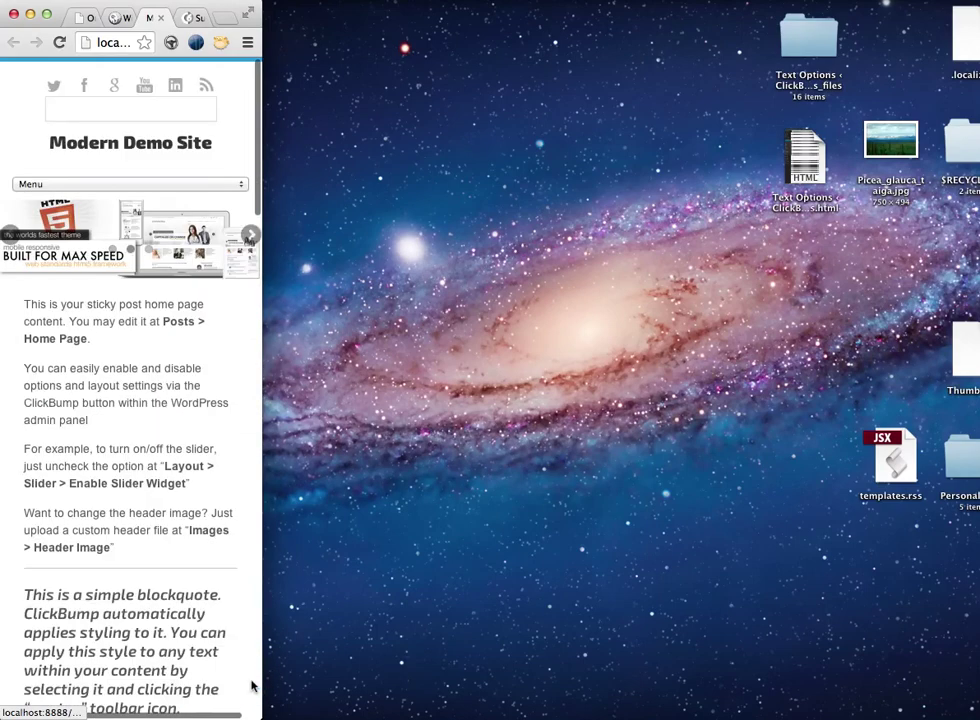